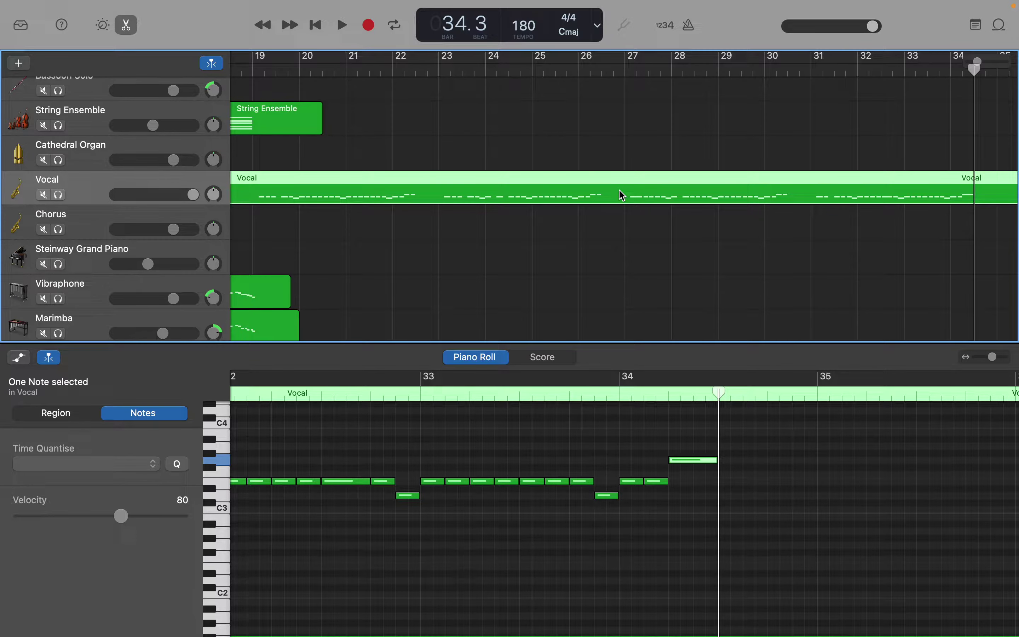
Extend the Heavy drum region so that it runs to about the middle of bar 35.
scroll(628, 196, down, 5)
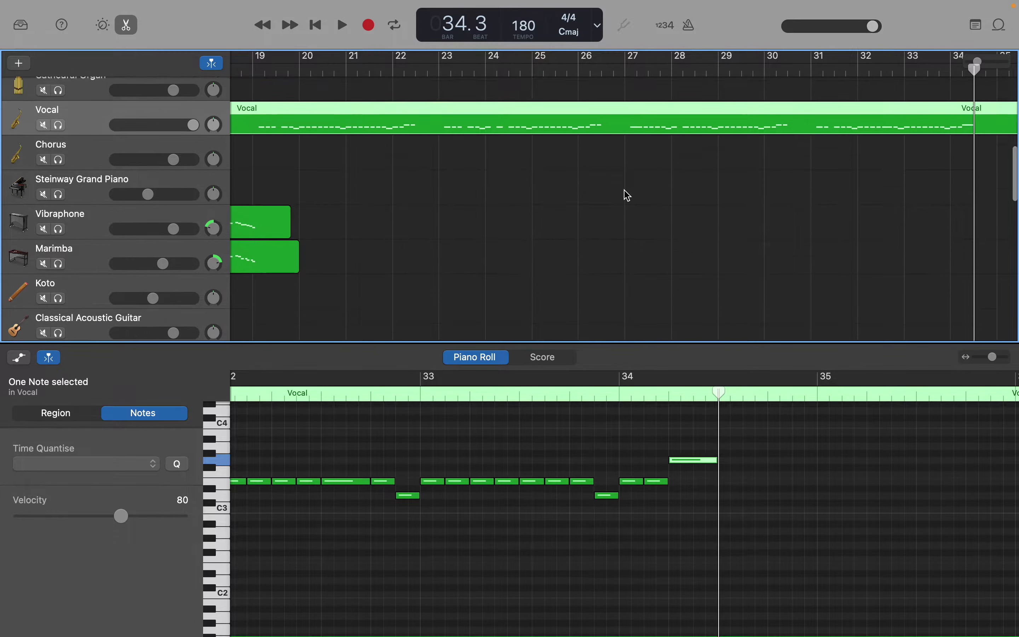
scroll(627, 196, down, 5)
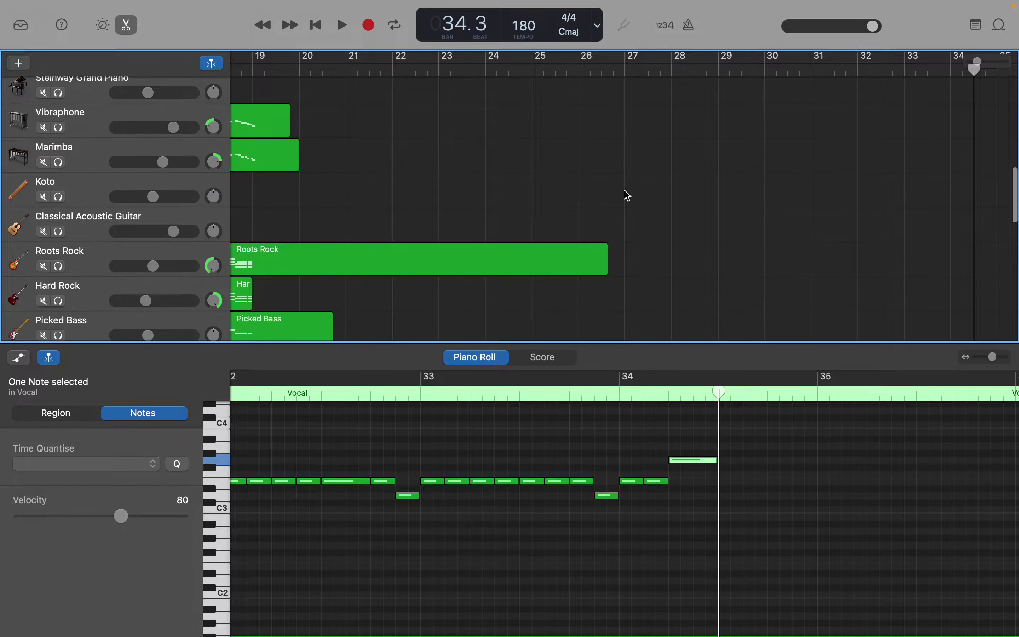
scroll(627, 196, down, 2)
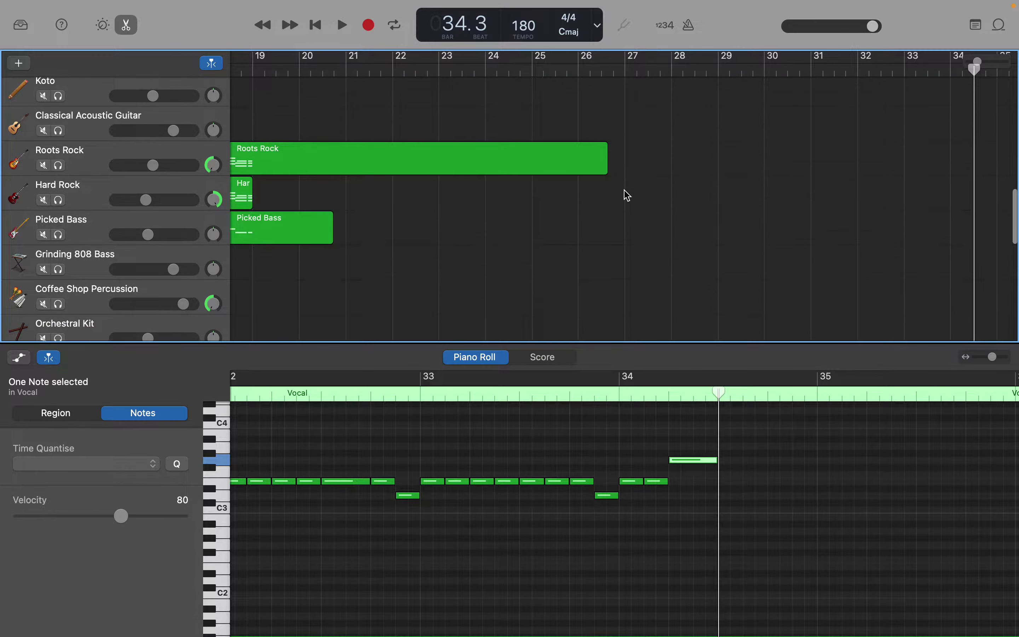
scroll(627, 196, down, 3)
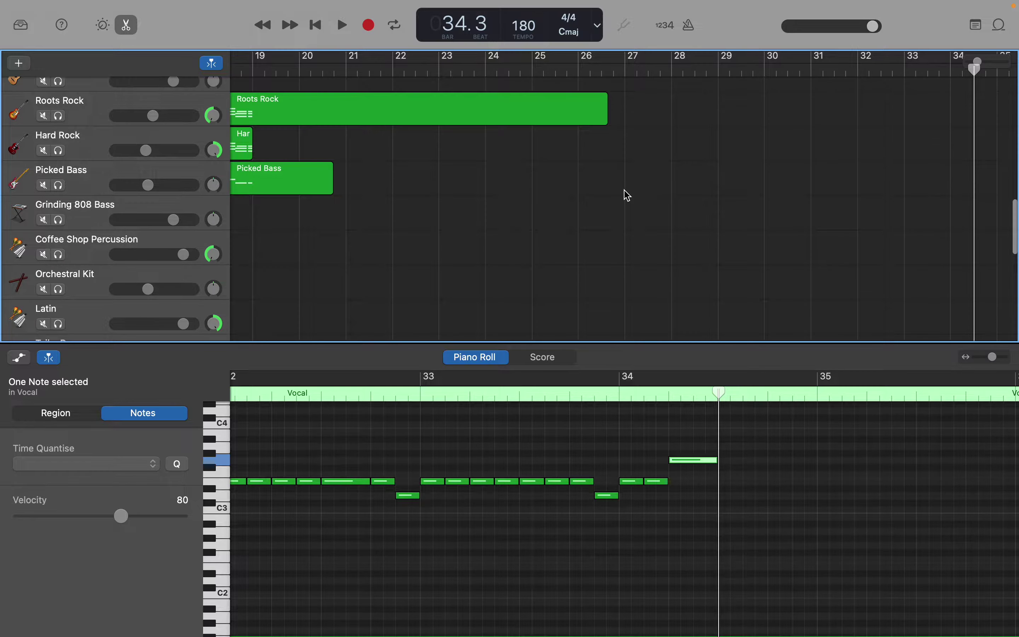
scroll(627, 196, down, 3)
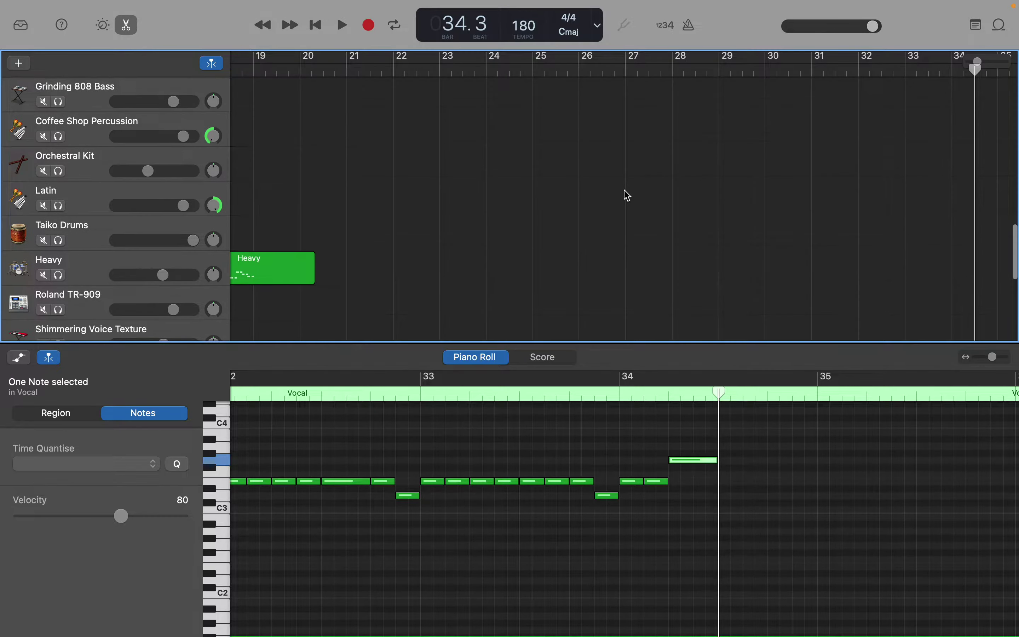
click(284, 271)
right_click(533, 507)
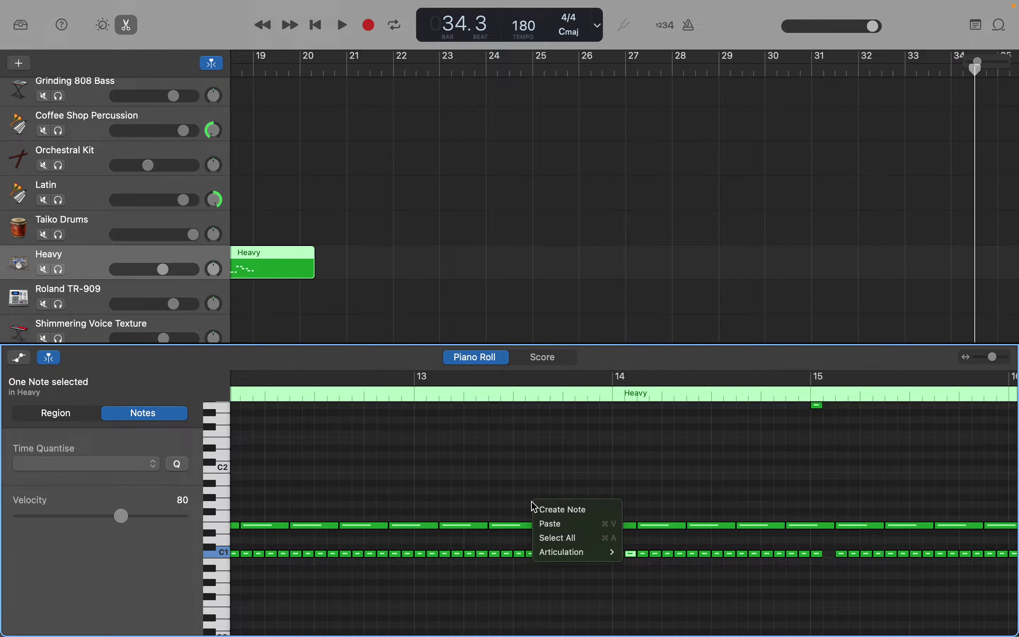
click(515, 491)
scroll(516, 491, right, 10)
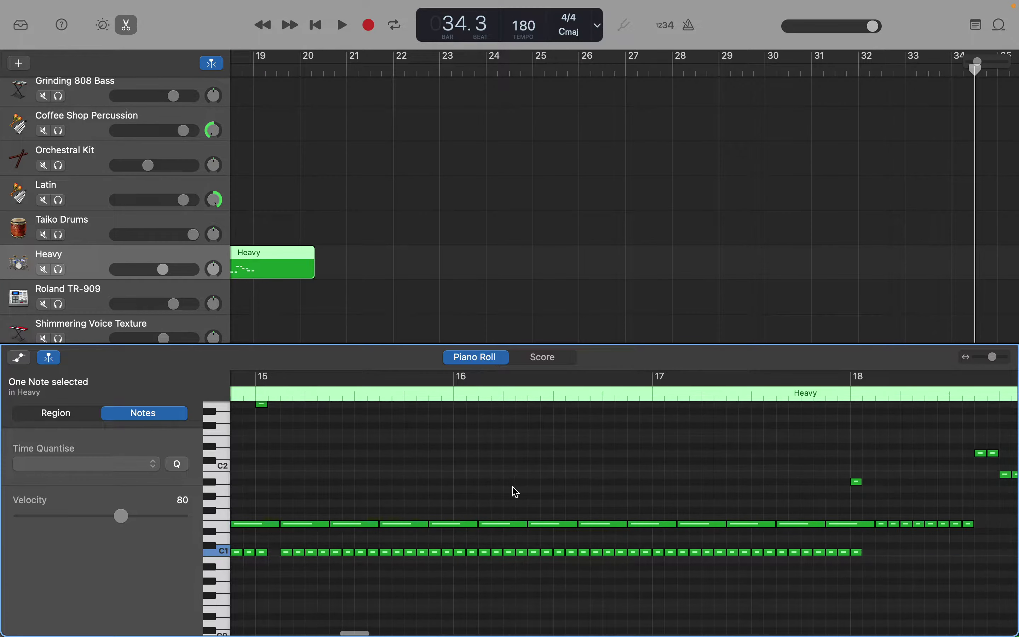
drag(695, 512, 1006, 634)
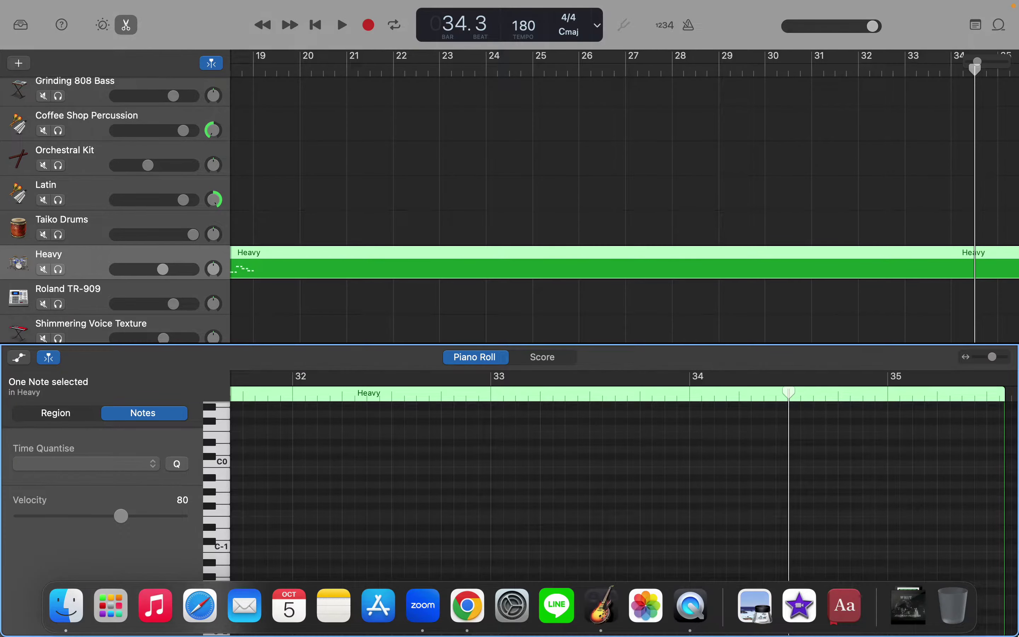
Create an A2 note on the first beat of bar 19 in the Heavy region and shorten it to a sixteenth.
scroll(954, 509, left, 20)
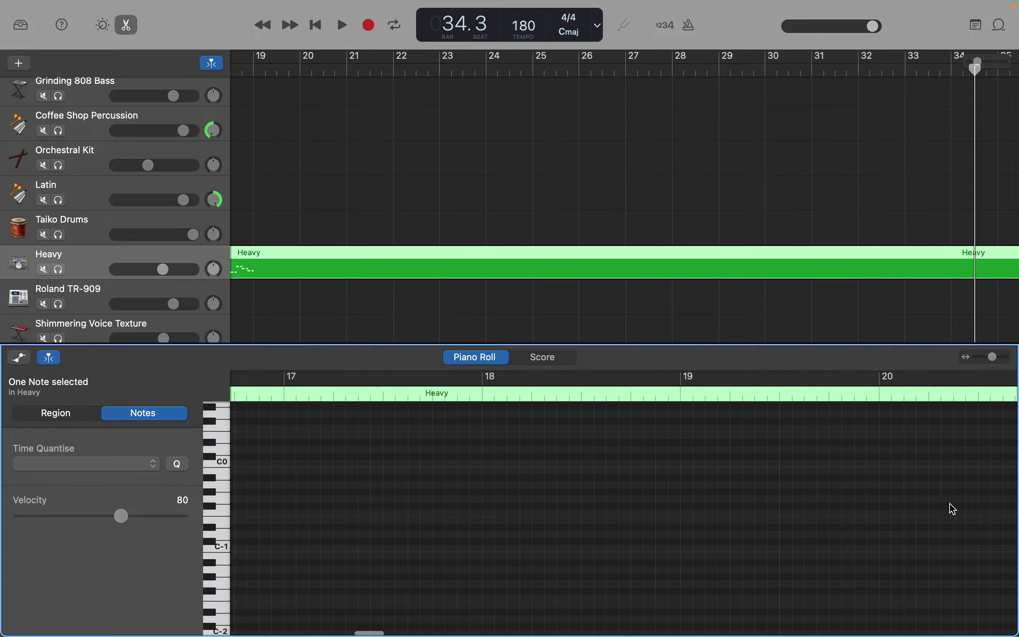
scroll(950, 505, left, 5)
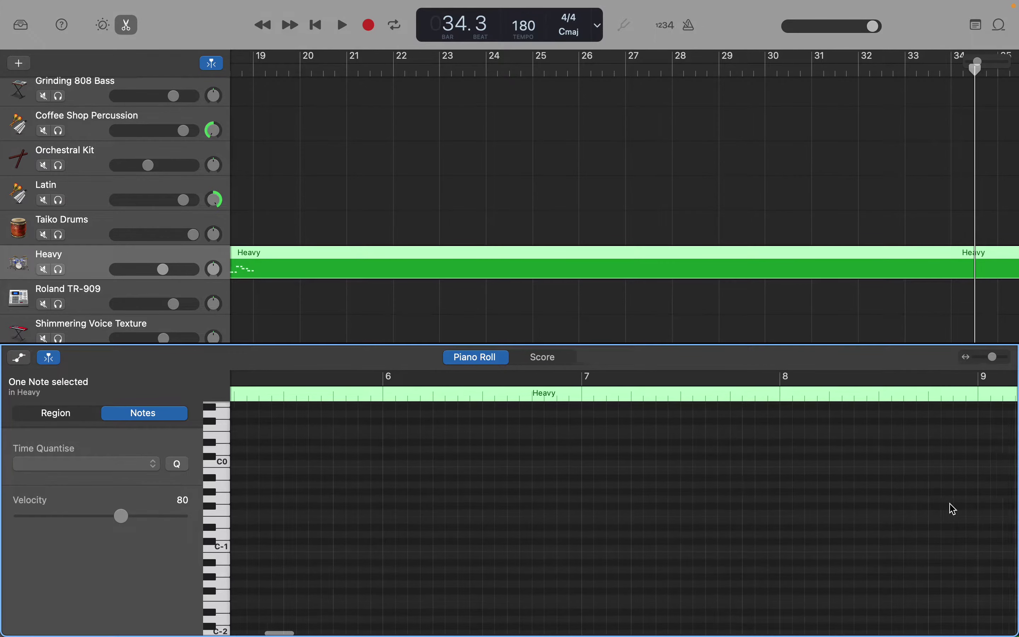
scroll(950, 505, right, 4)
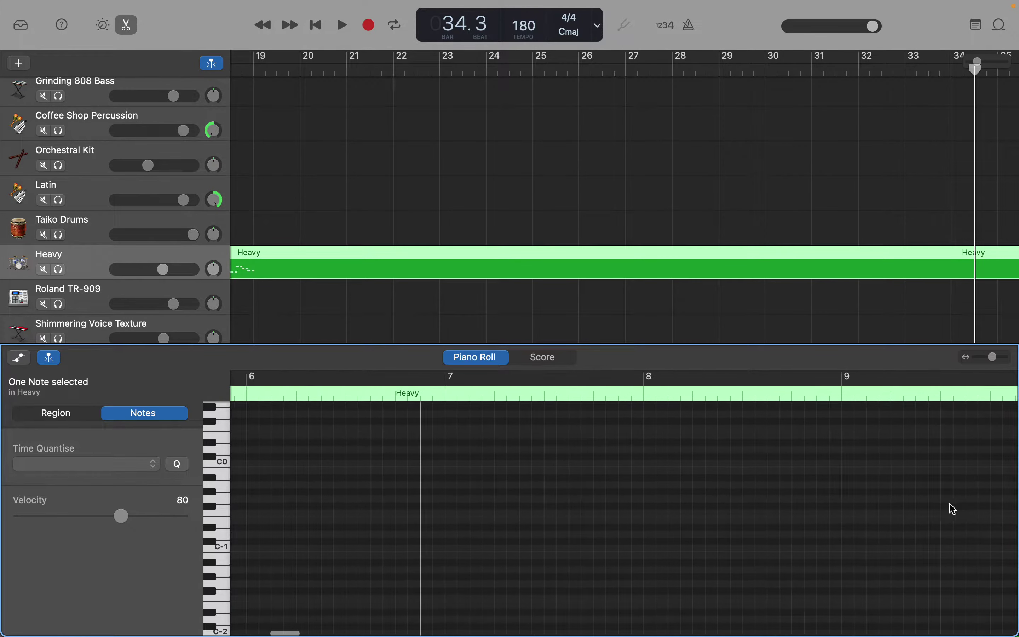
scroll(950, 504, up, 5)
scroll(954, 510, right, 8)
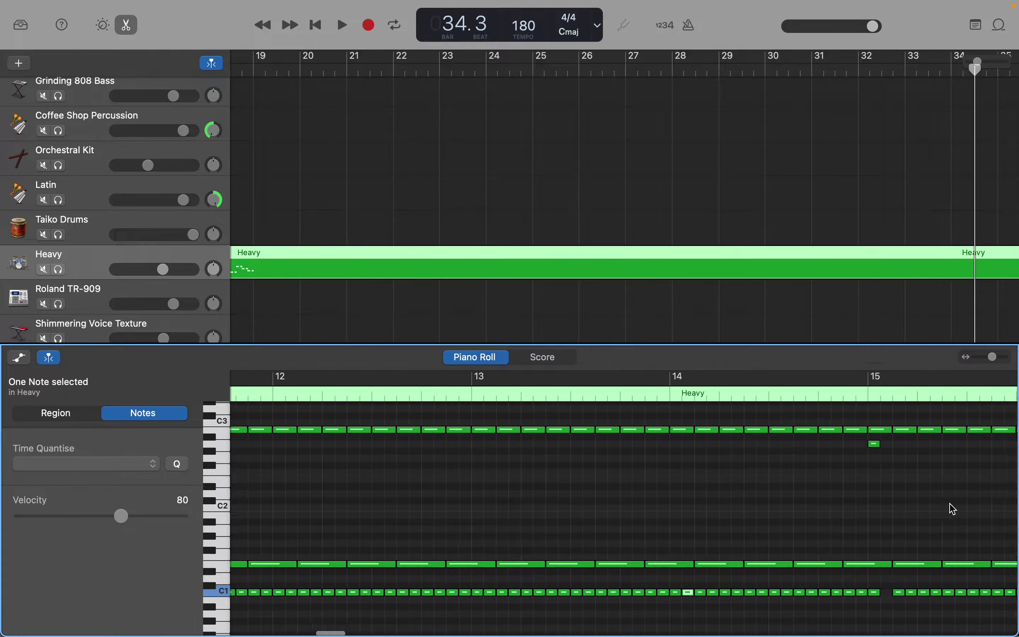
scroll(954, 509, right, 2)
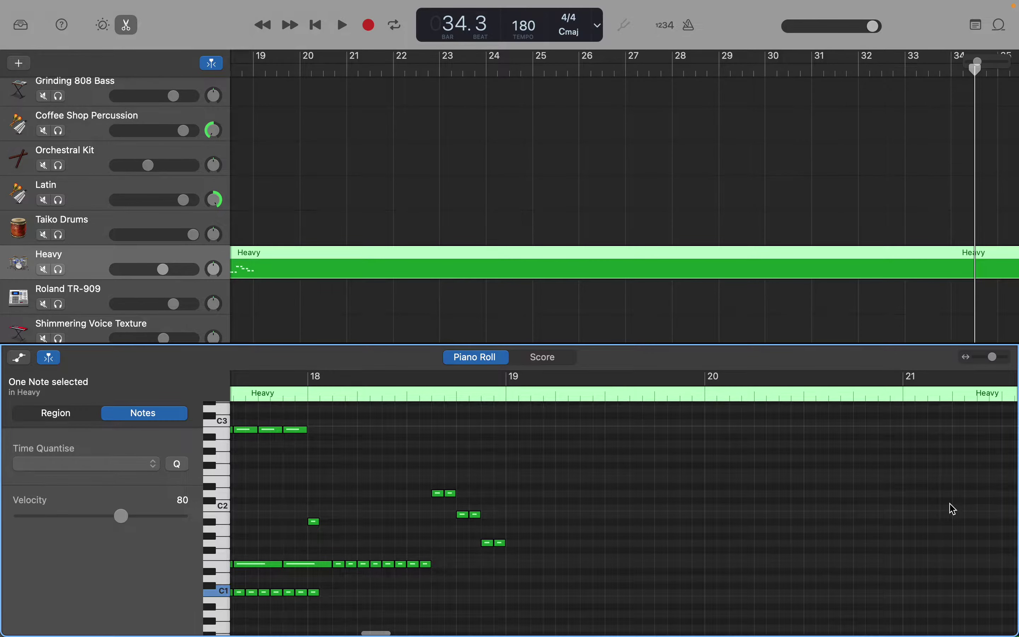
scroll(954, 510, left, 1)
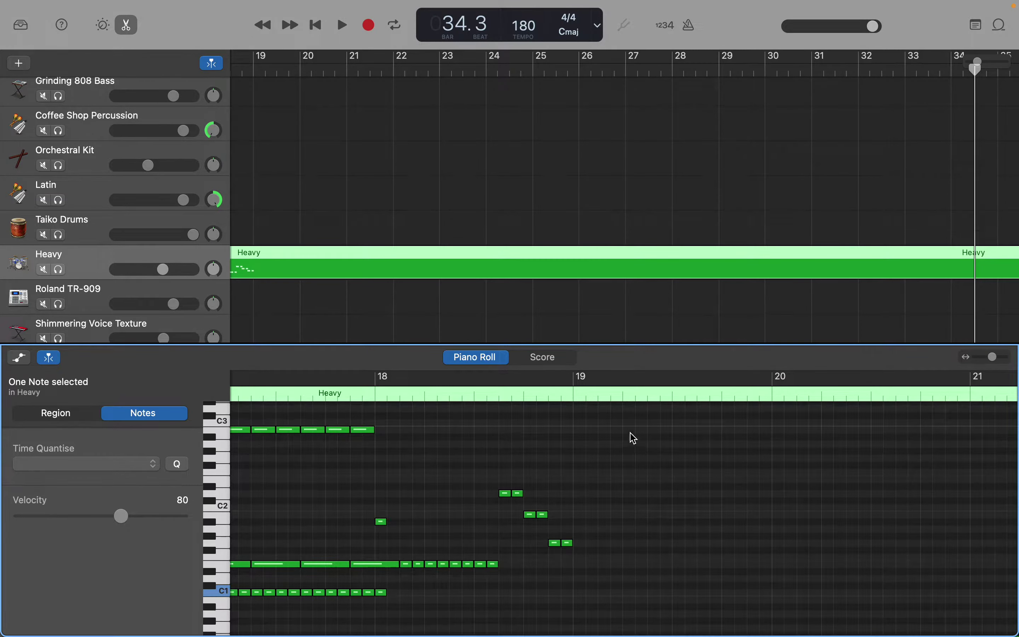
scroll(614, 480, left, 6)
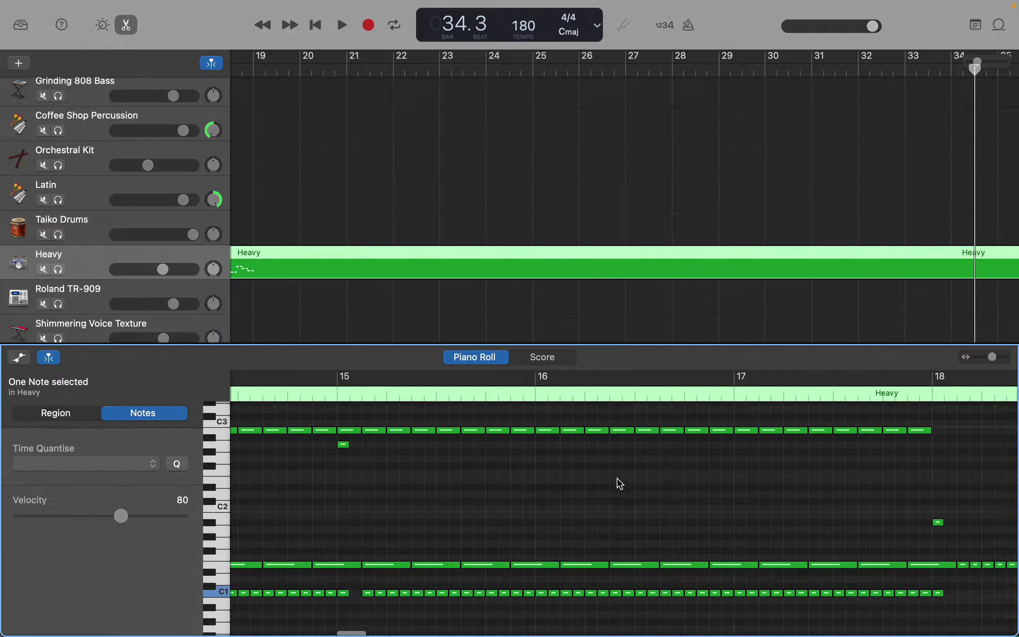
scroll(457, 460, right, 6)
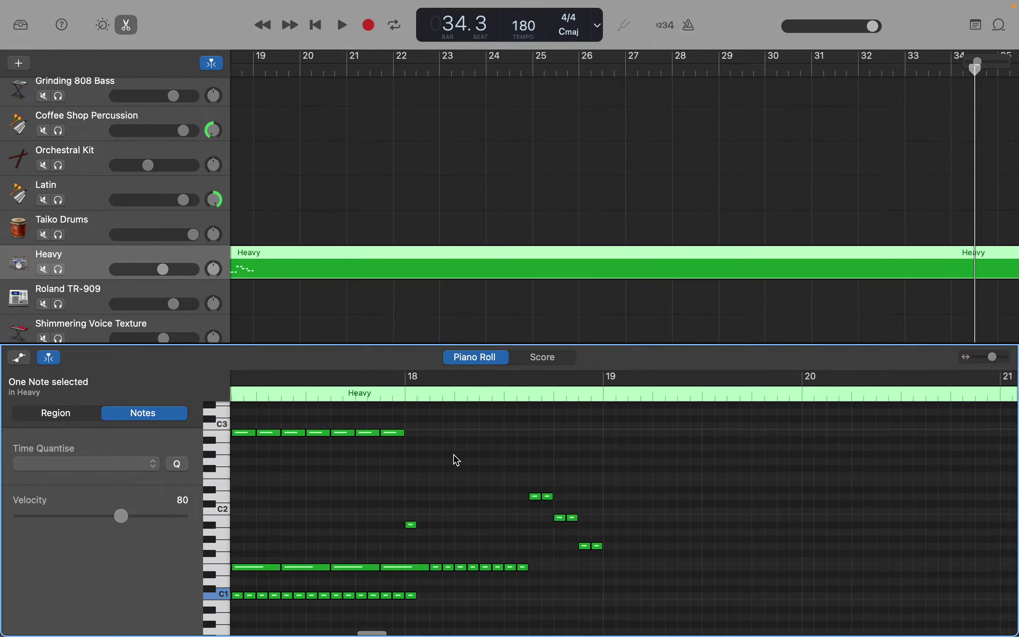
right_click(548, 445)
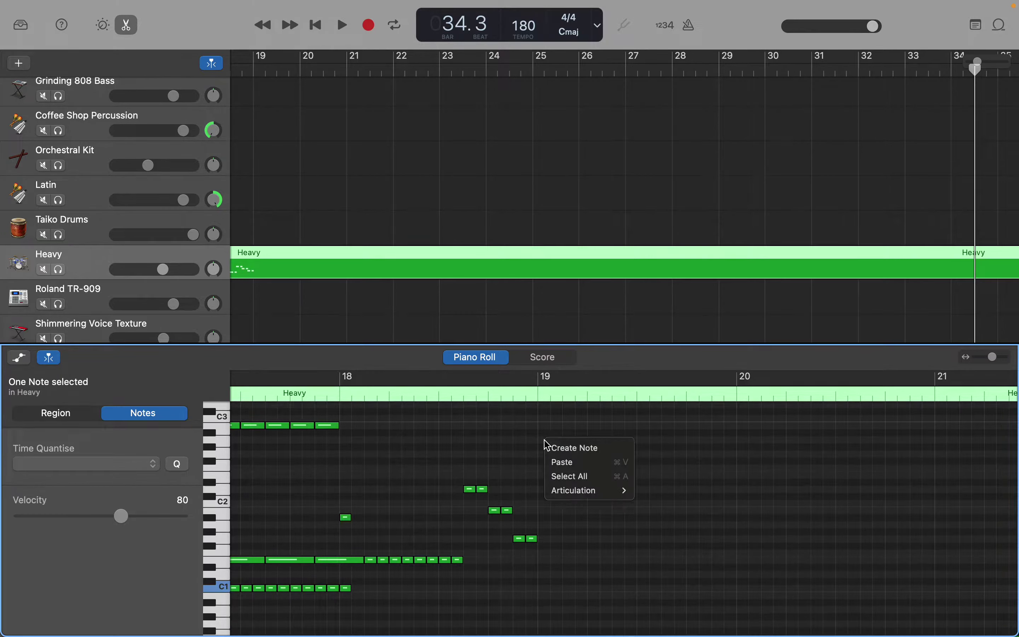
click(549, 447)
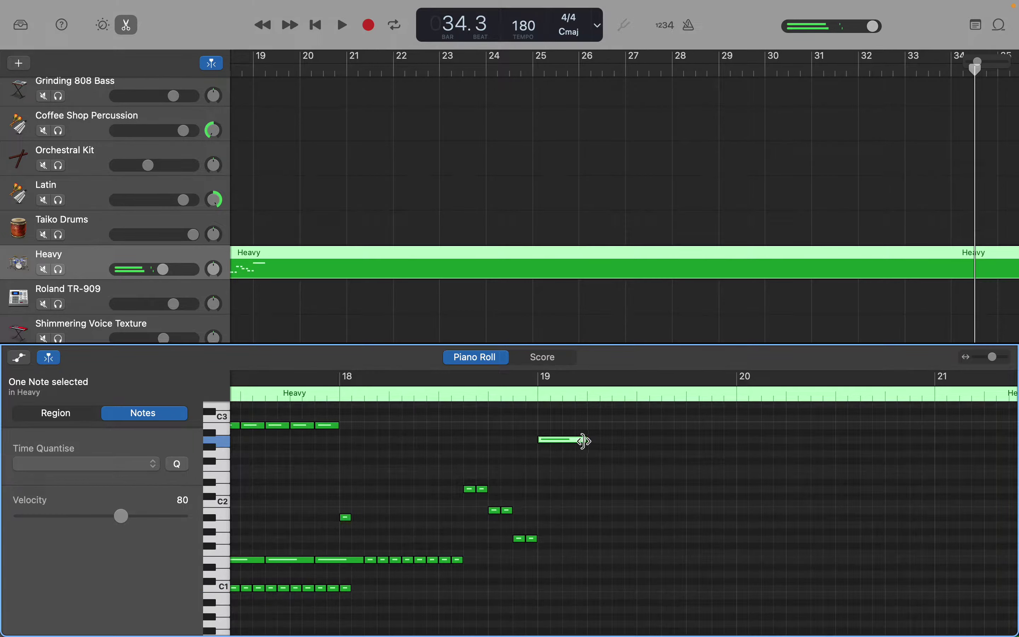
drag(584, 440, 547, 448)
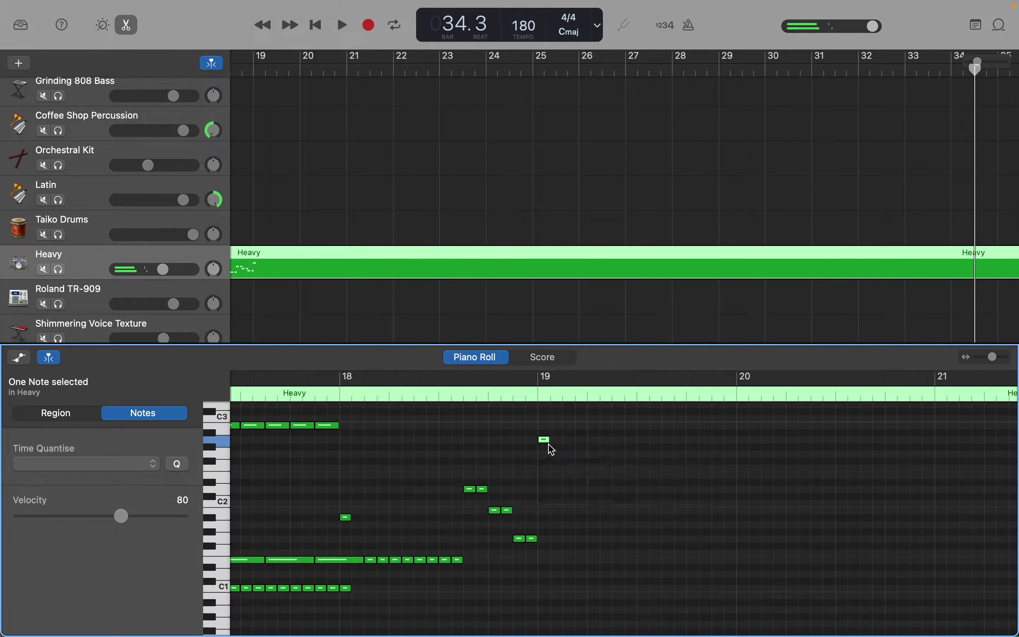
Add sixteenth-length notes in bar 19: C1 on beat 1, E1 on beat 3 and A♯1 on beat 2.
right_click(544, 586)
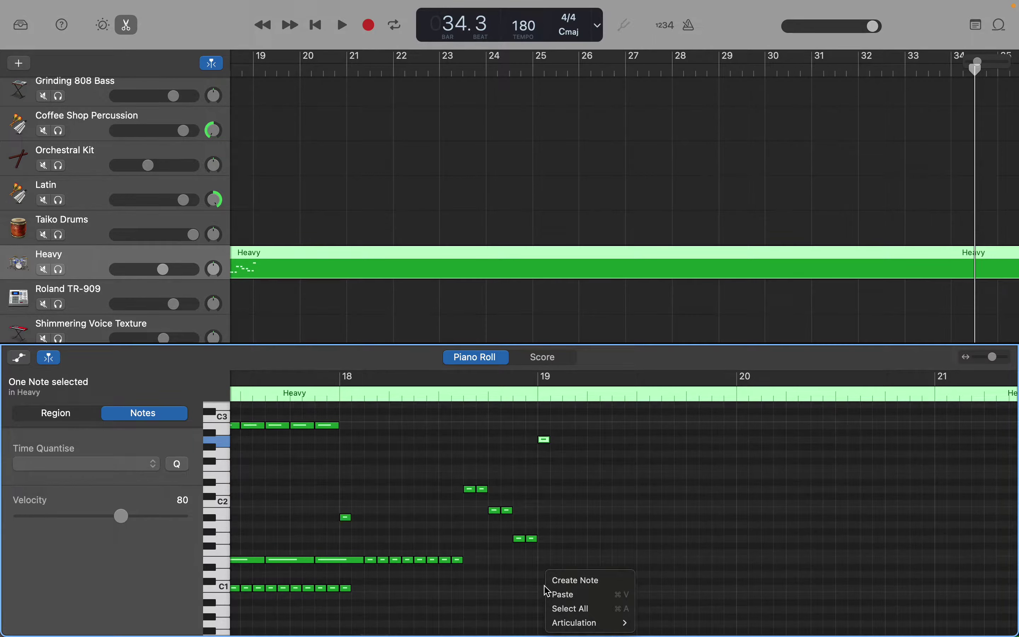
click(559, 579)
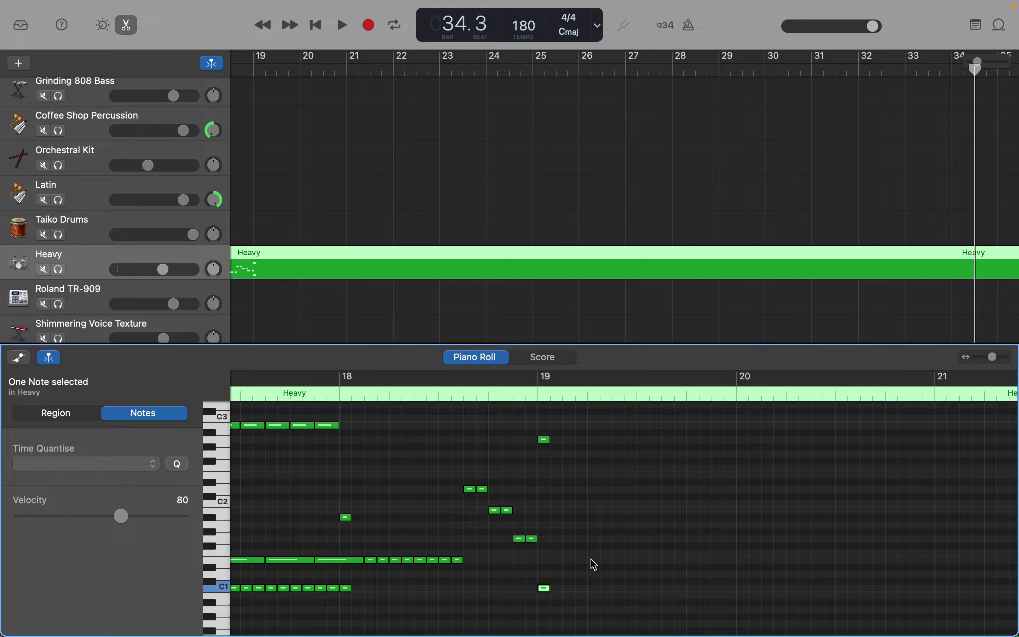
right_click(645, 564)
click(652, 567)
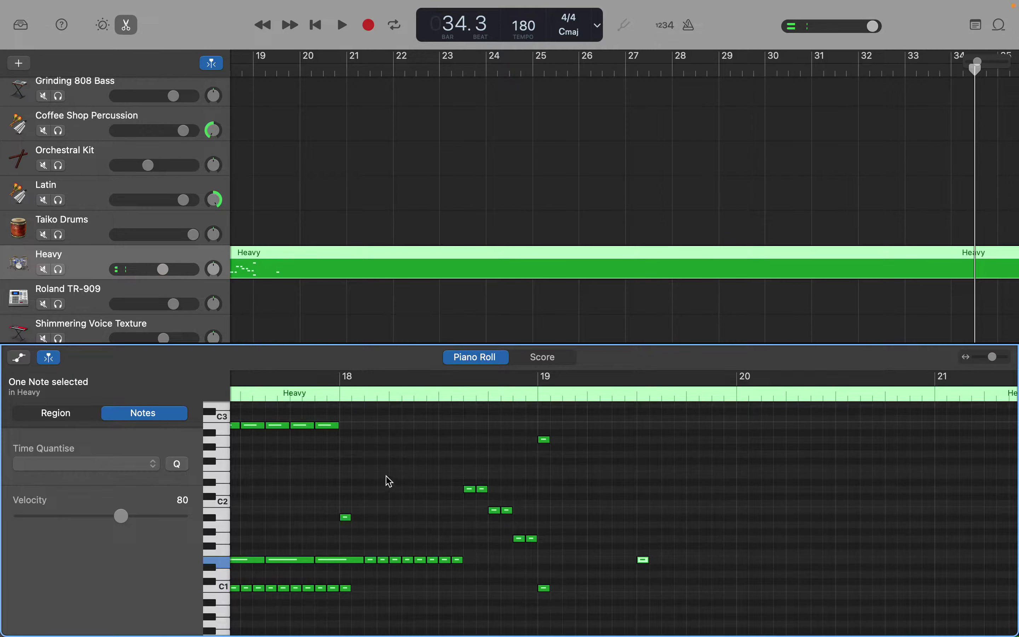
click(217, 517)
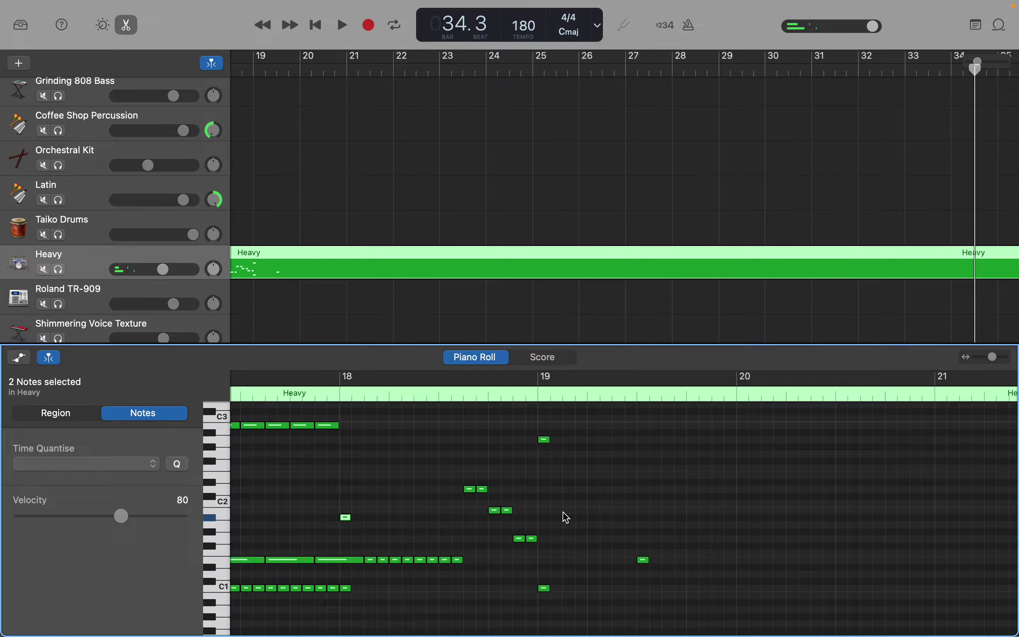
right_click(595, 523)
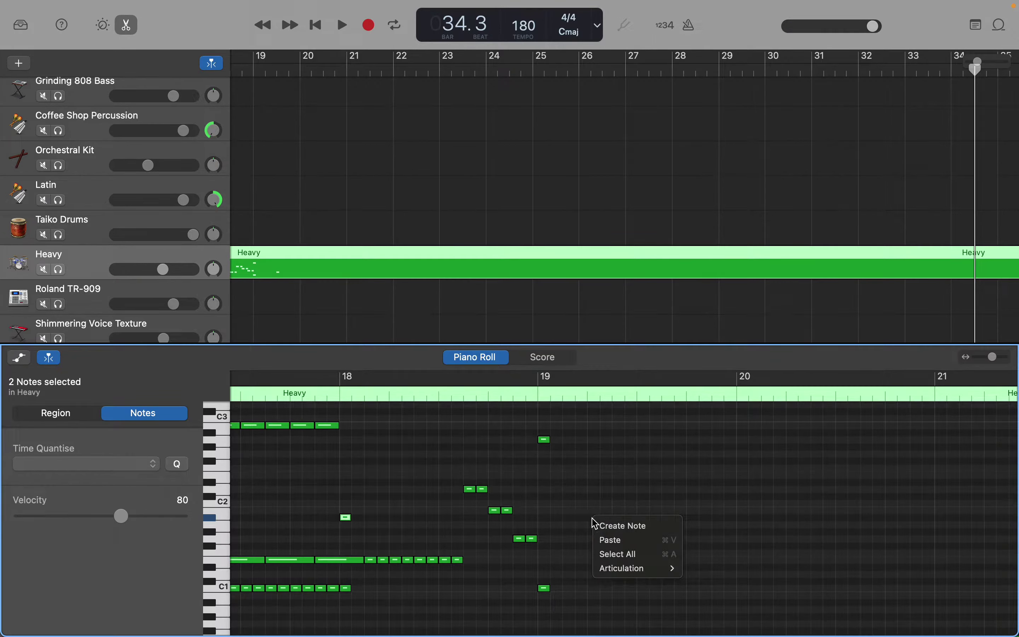
click(601, 525)
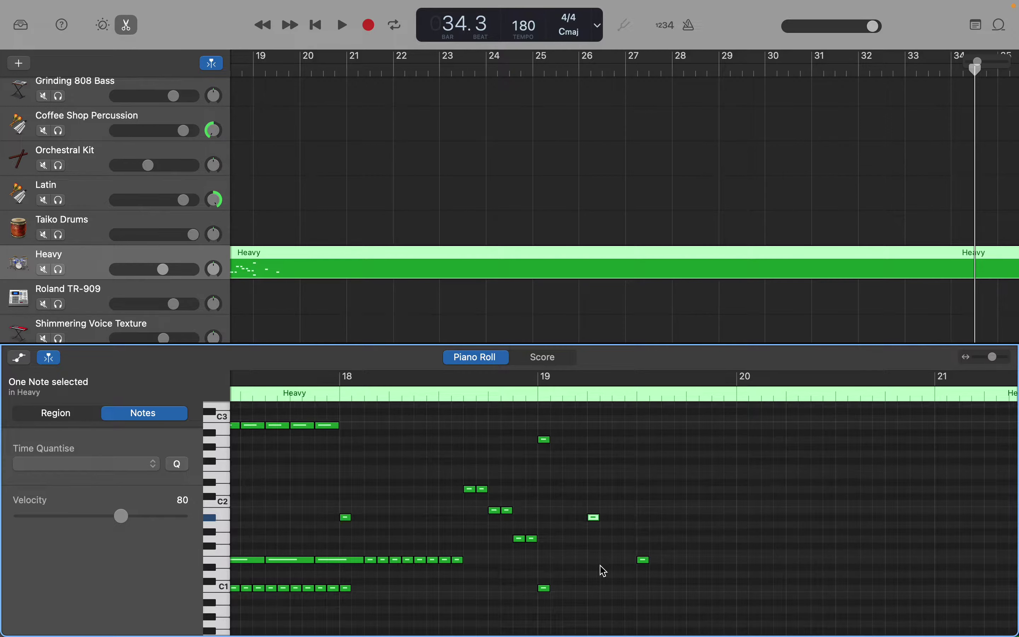
Add sixteenth-length C1 notes halfway through beat 4 of bar 19, halfway through beat 1 of bar 20, and on beat 2 of bar 20.
right_click(679, 589)
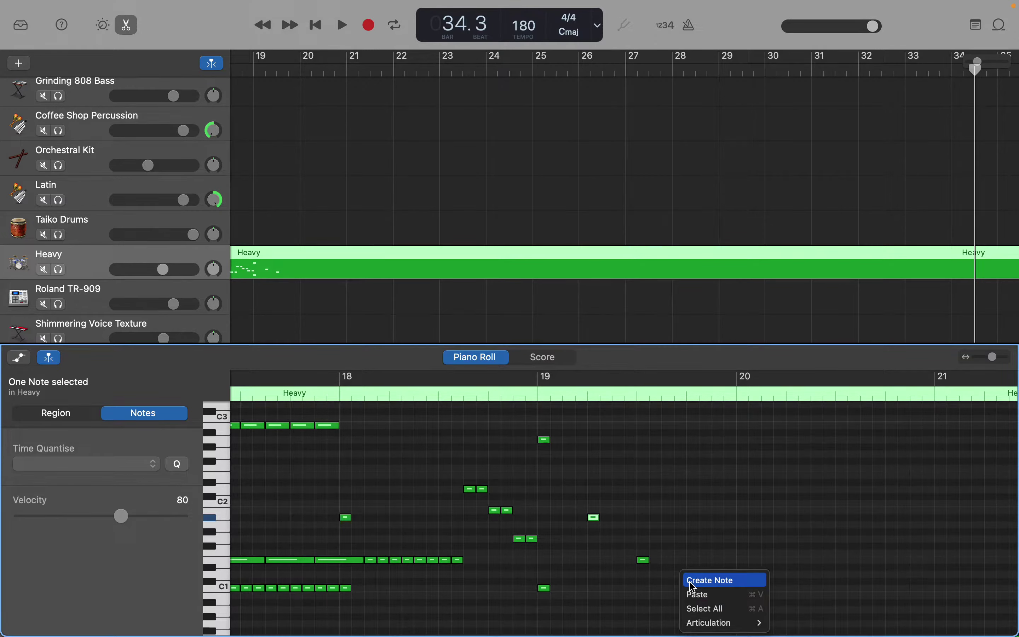
click(690, 580)
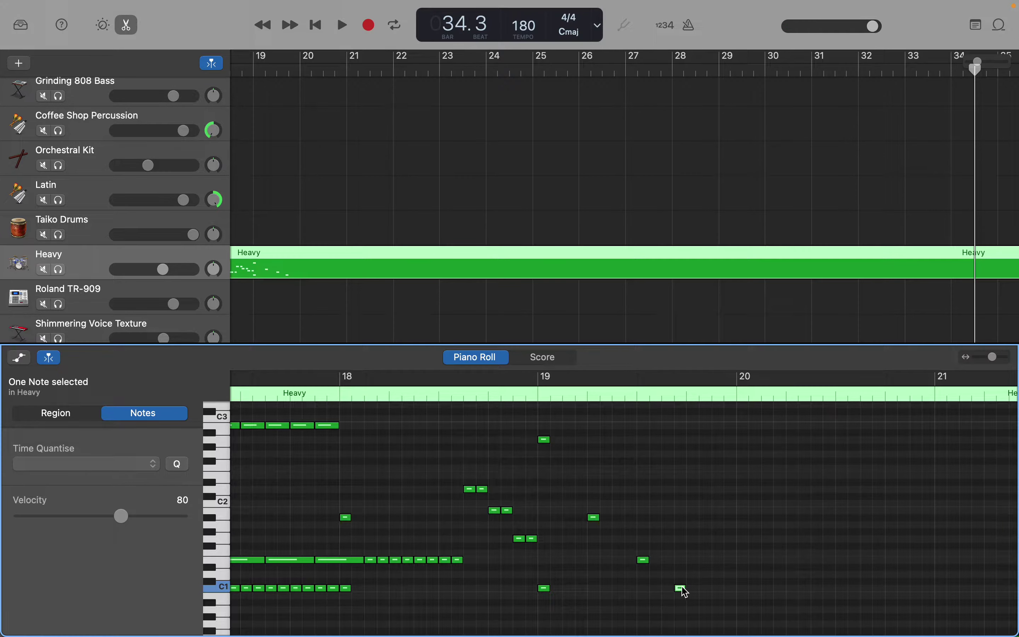
drag(681, 588, 722, 592)
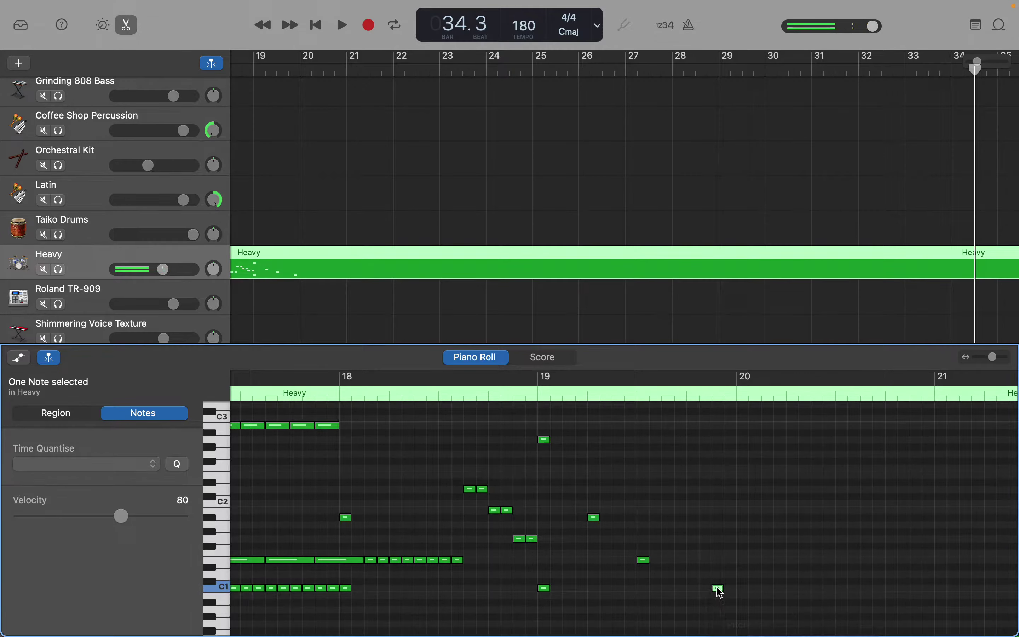
right_click(766, 588)
click(777, 577)
right_click(790, 588)
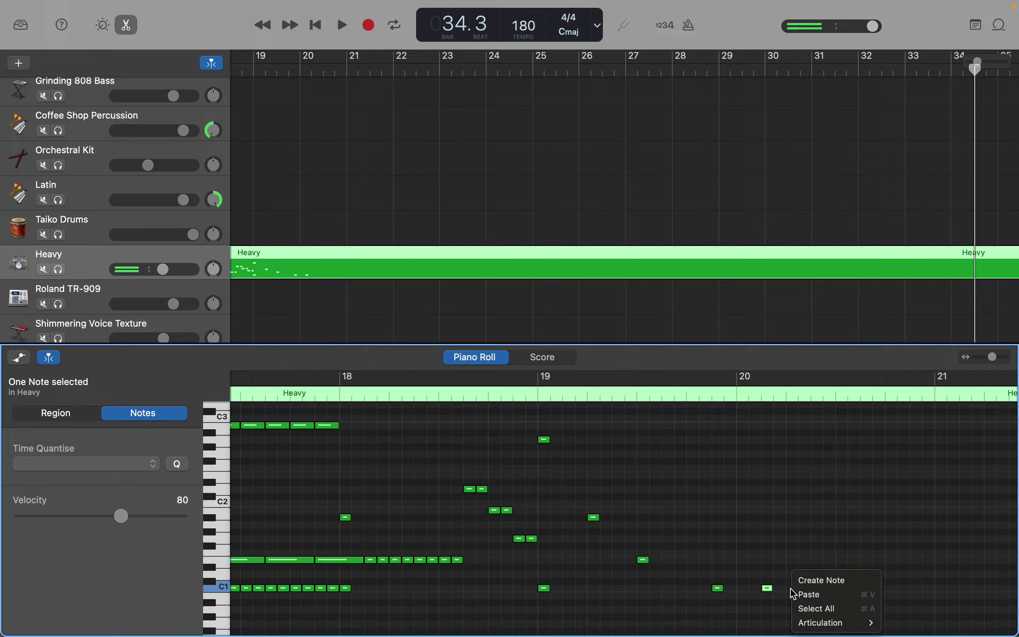
click(798, 580)
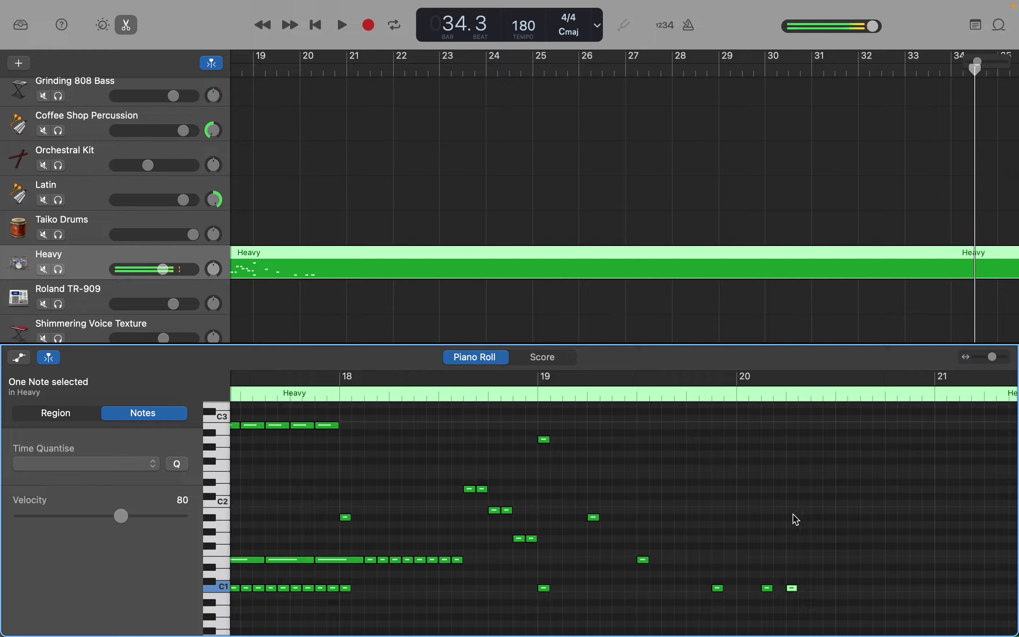
Create a sixteenth-length note on beat 3 of bar 20 and place it on E1.
right_click(838, 511)
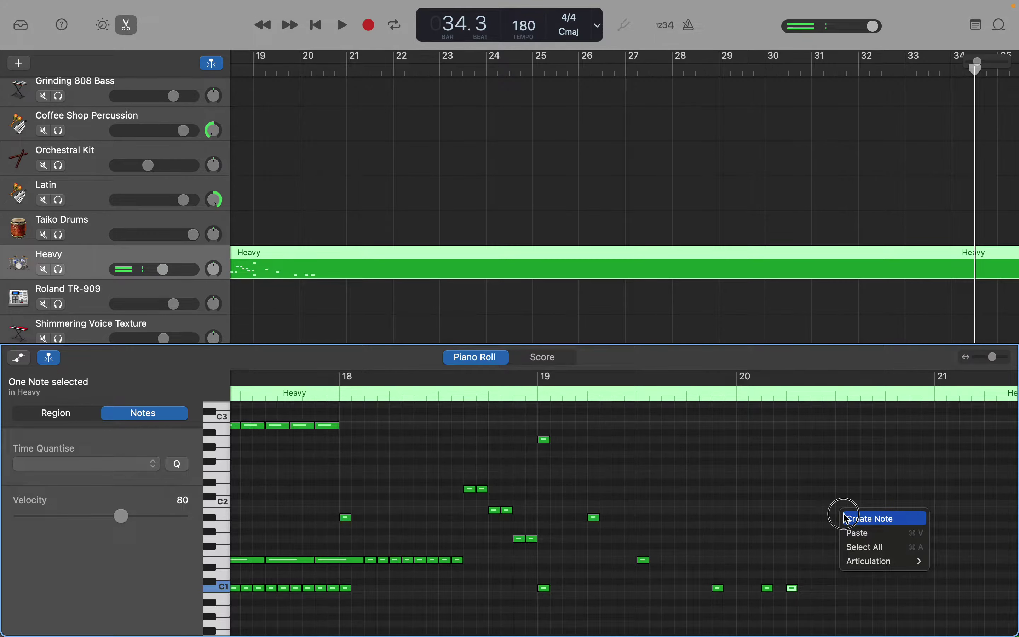
click(843, 518)
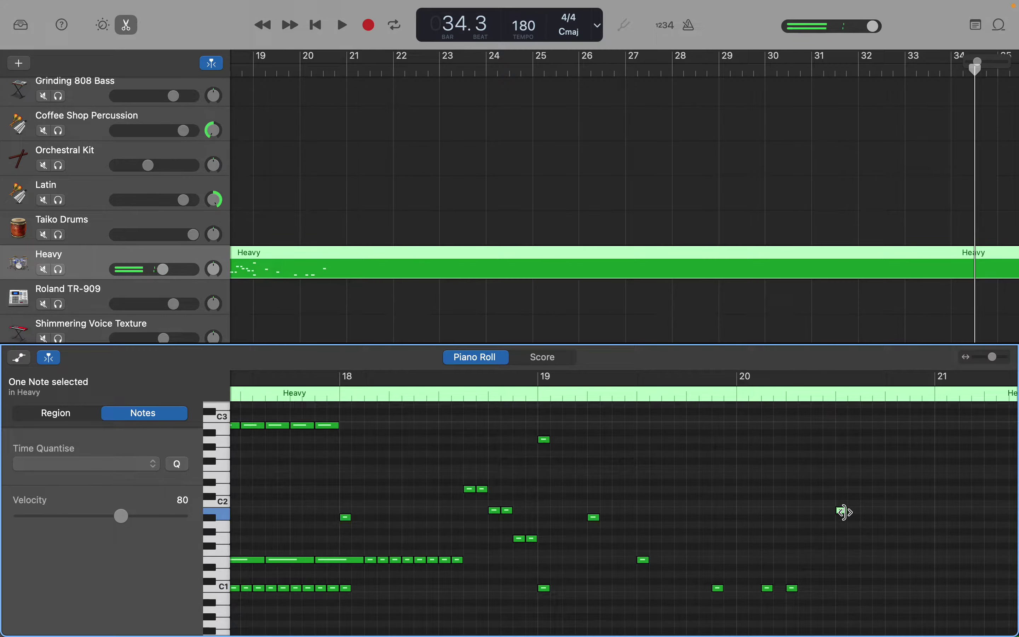
drag(844, 513, 843, 559)
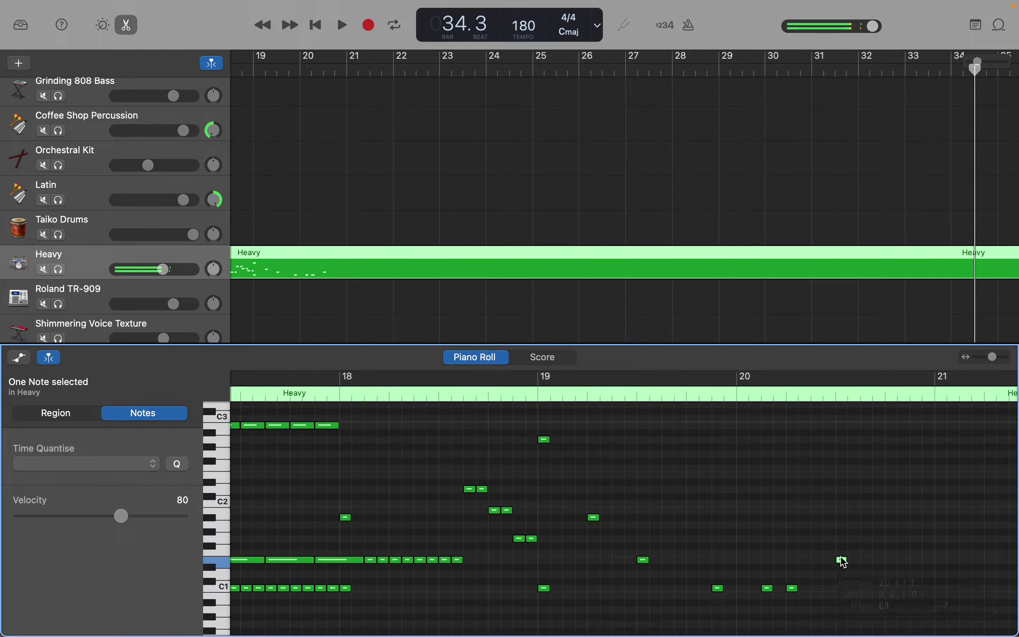
scroll(886, 572, right, 5)
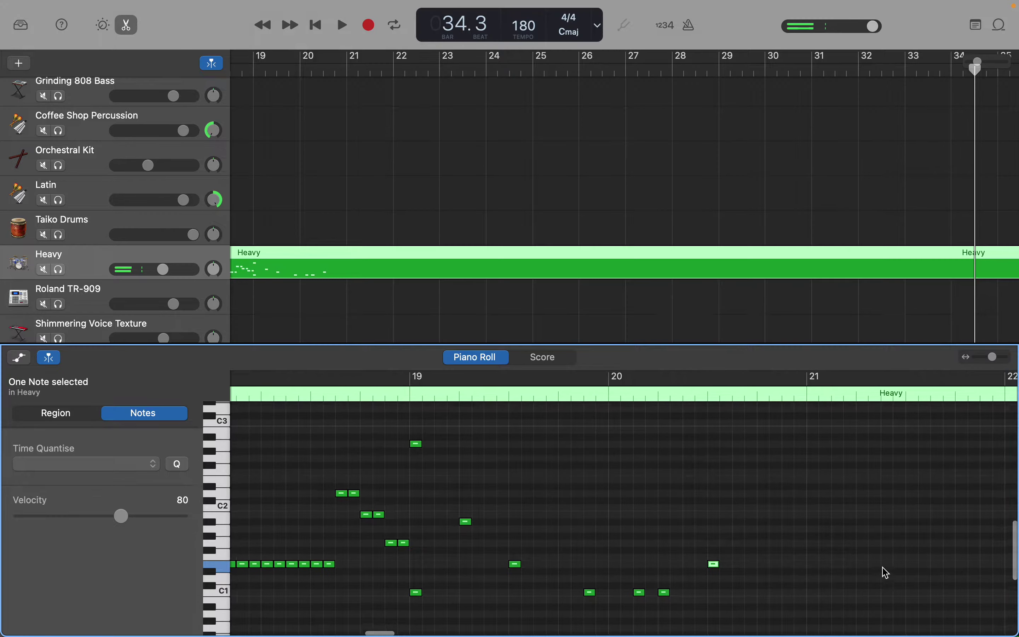
scroll(886, 572, right, 1)
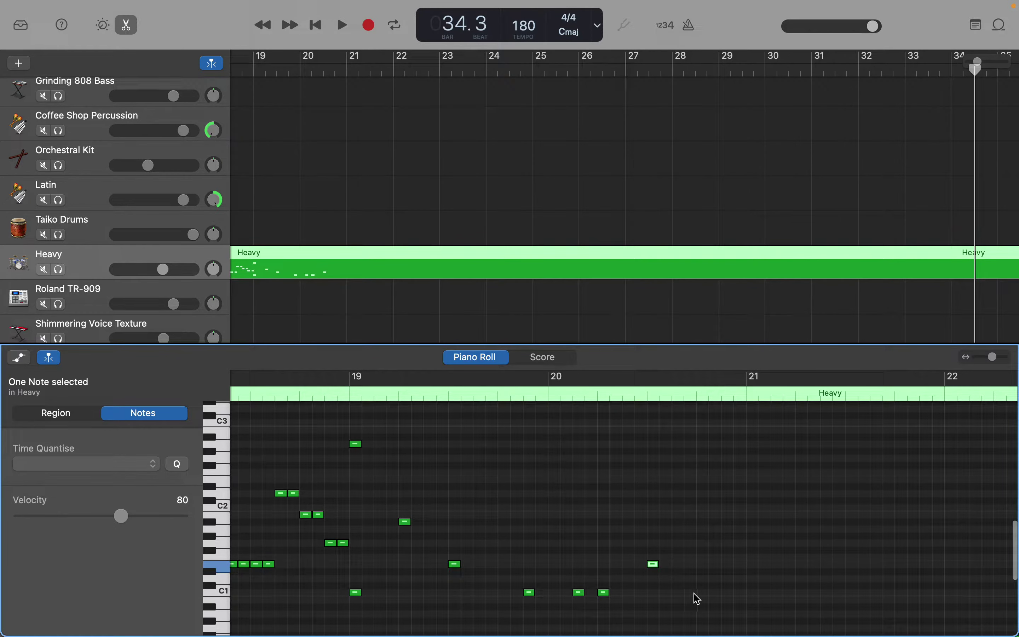
Add sixteenth-length C1 notes on beat 4 of bar 20 and on beat 1 of bar 21.
click(704, 598)
right_click(705, 597)
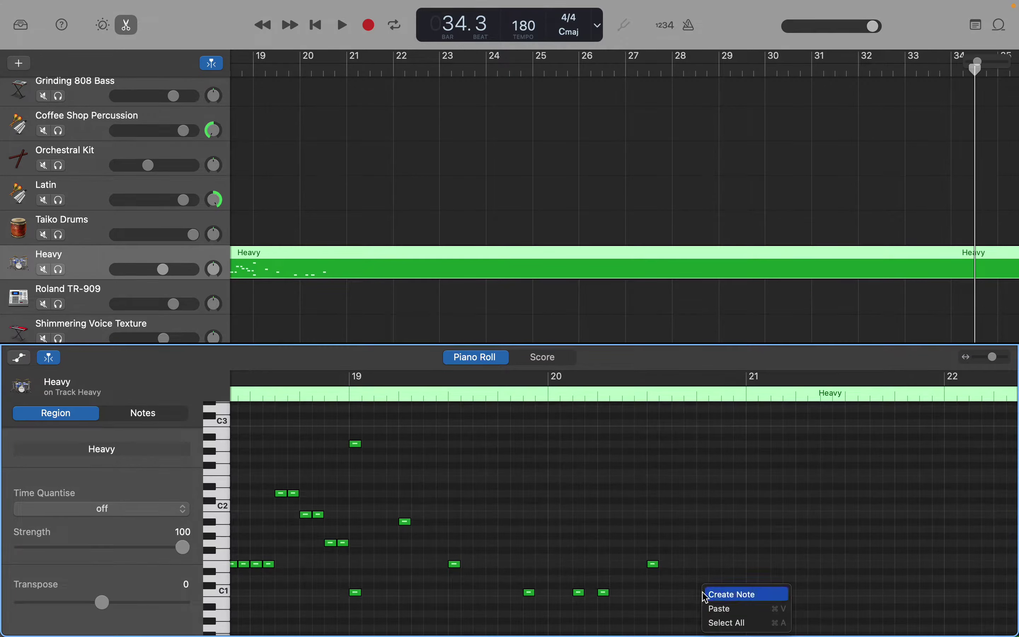
click(707, 594)
click(711, 594)
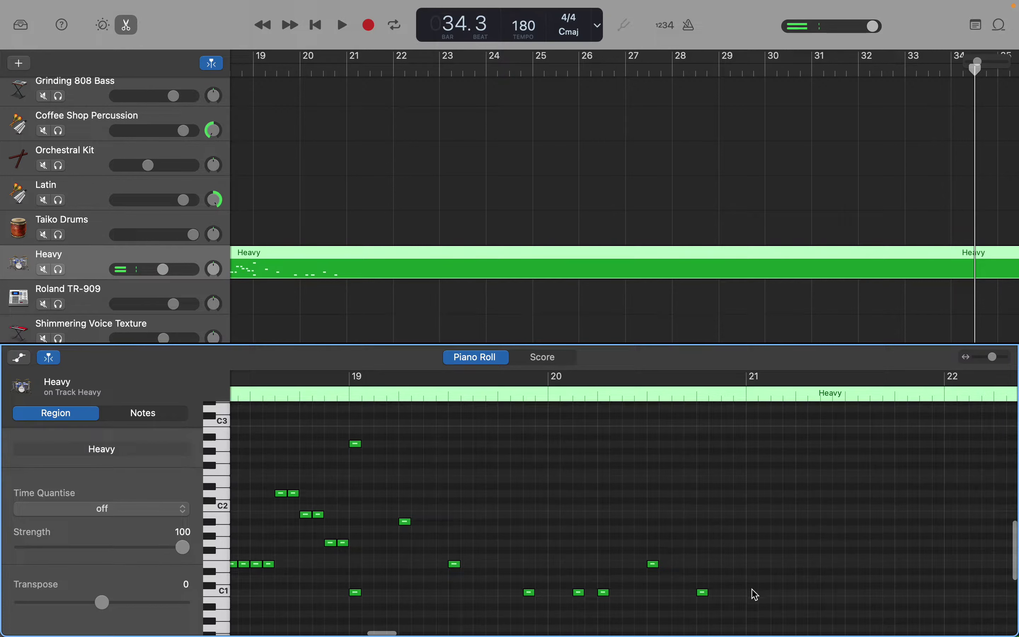
right_click(753, 596)
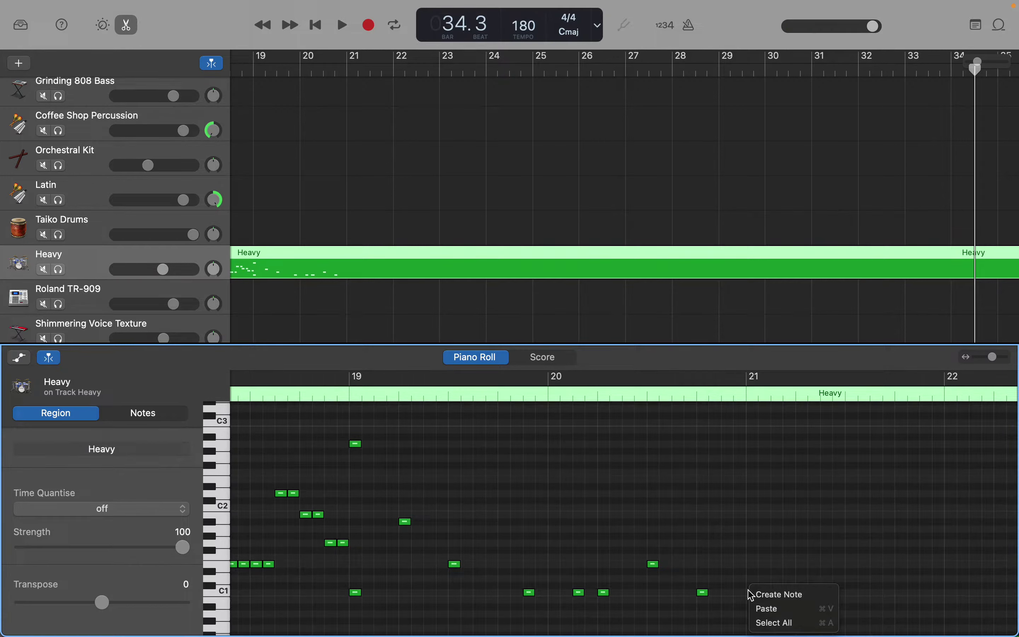
click(758, 597)
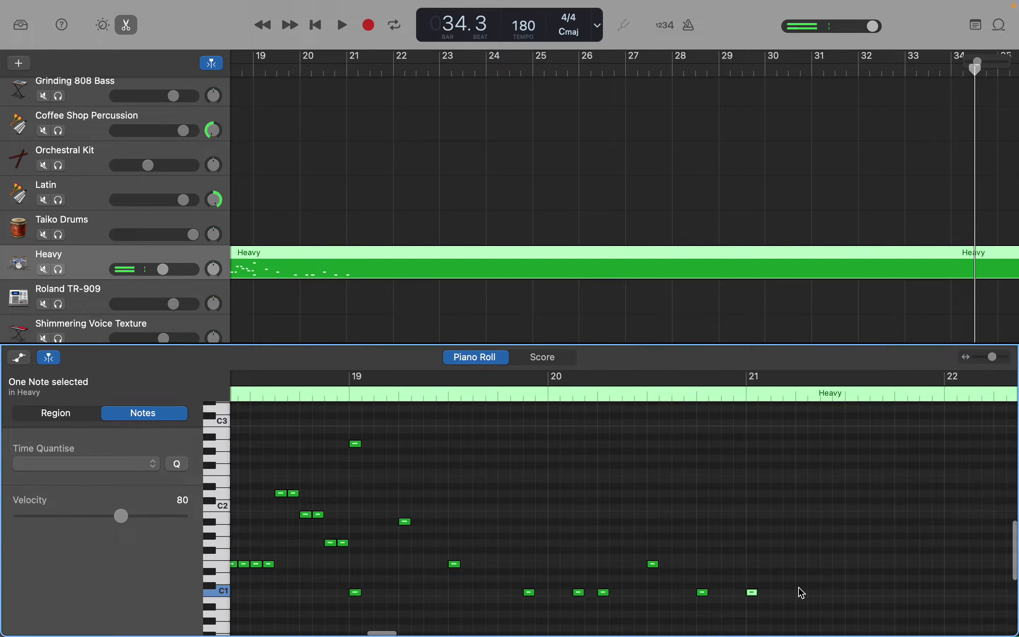
Delete the C1 note on beat 4 of bar 20 and add an E1 note halfway through that beat.
click(704, 593)
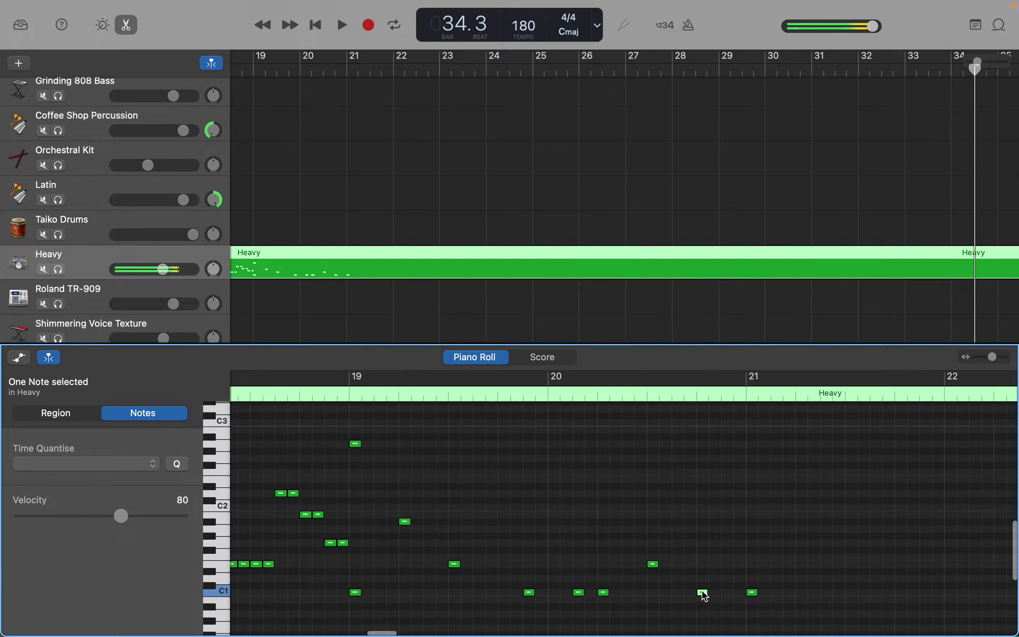
key(Delete)
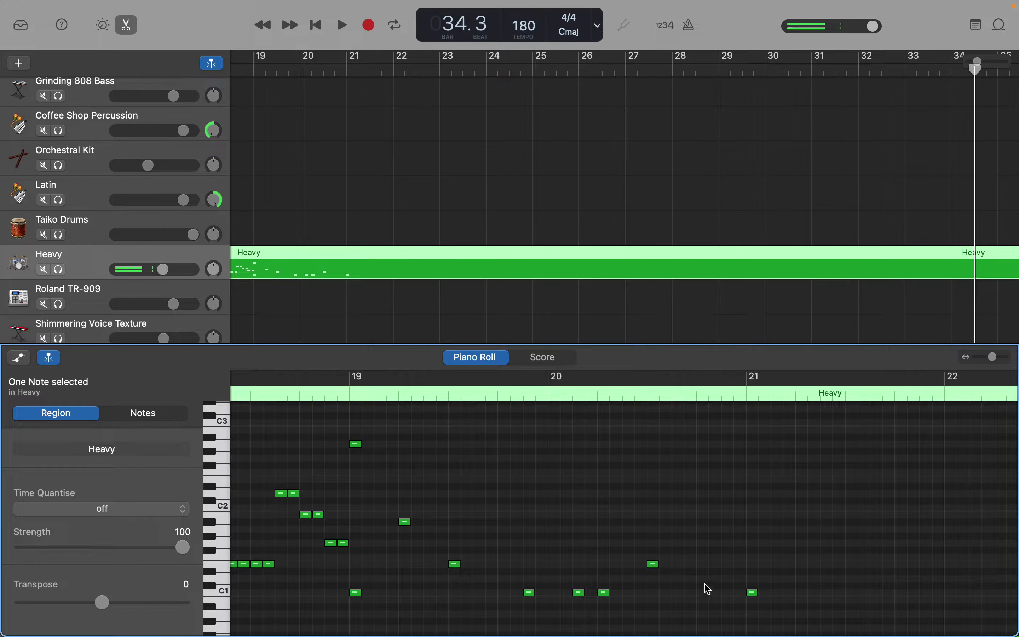
click(706, 581)
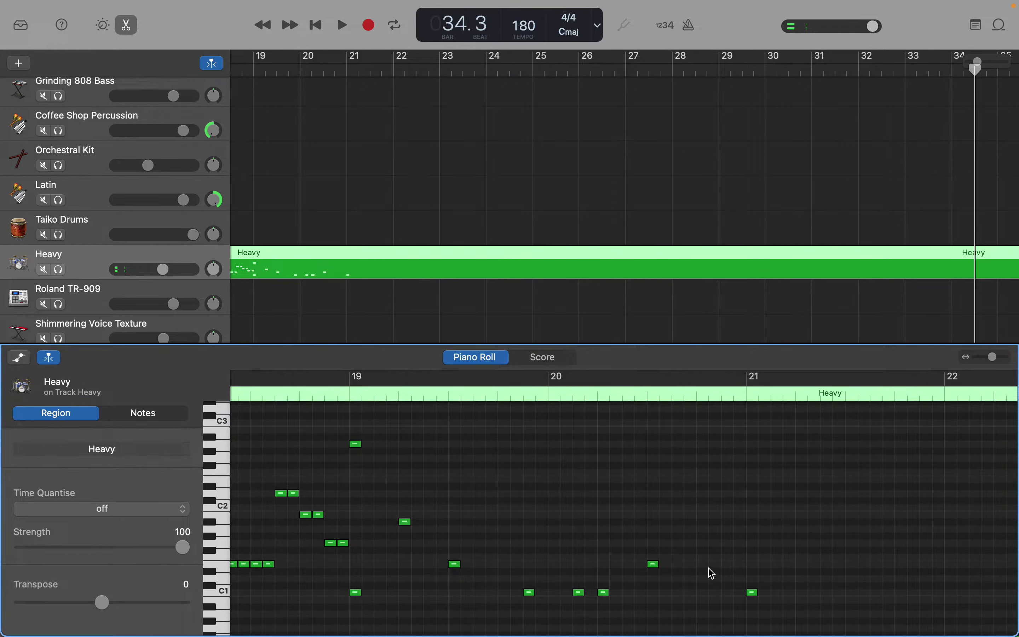
right_click(726, 567)
click(732, 571)
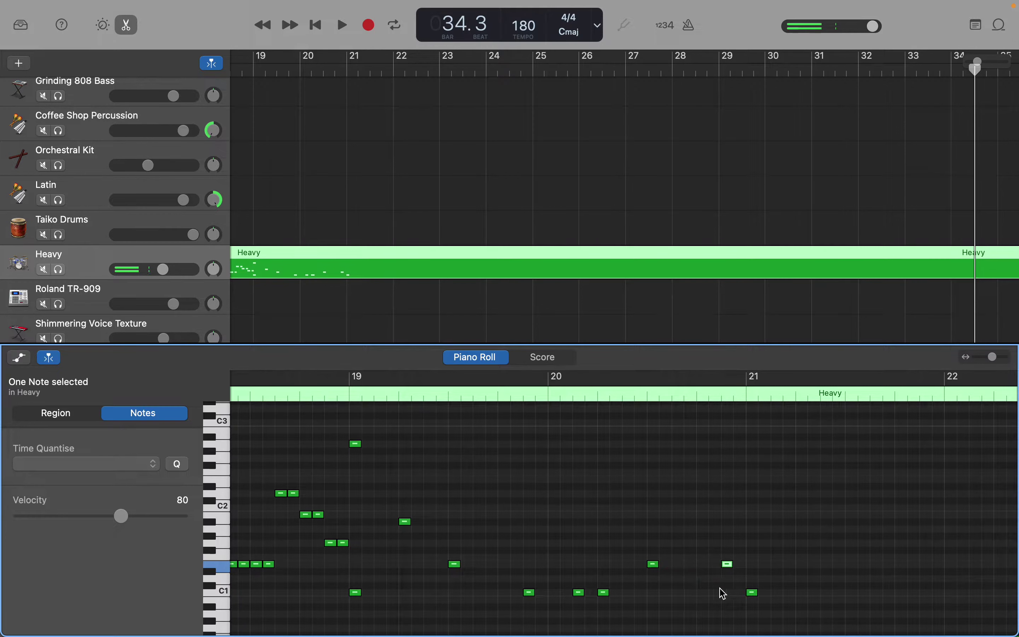
Add sixteenth-length notes in bar 21: C1 on beat 2, E1 on beat 3 and E1 halfway through beat 4.
right_click(801, 590)
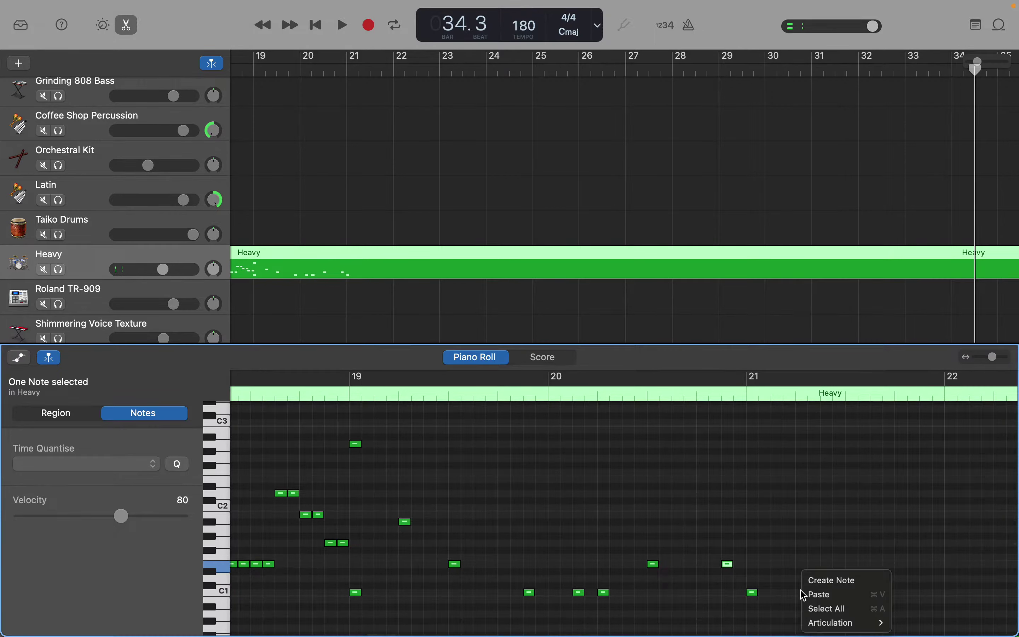
click(824, 587)
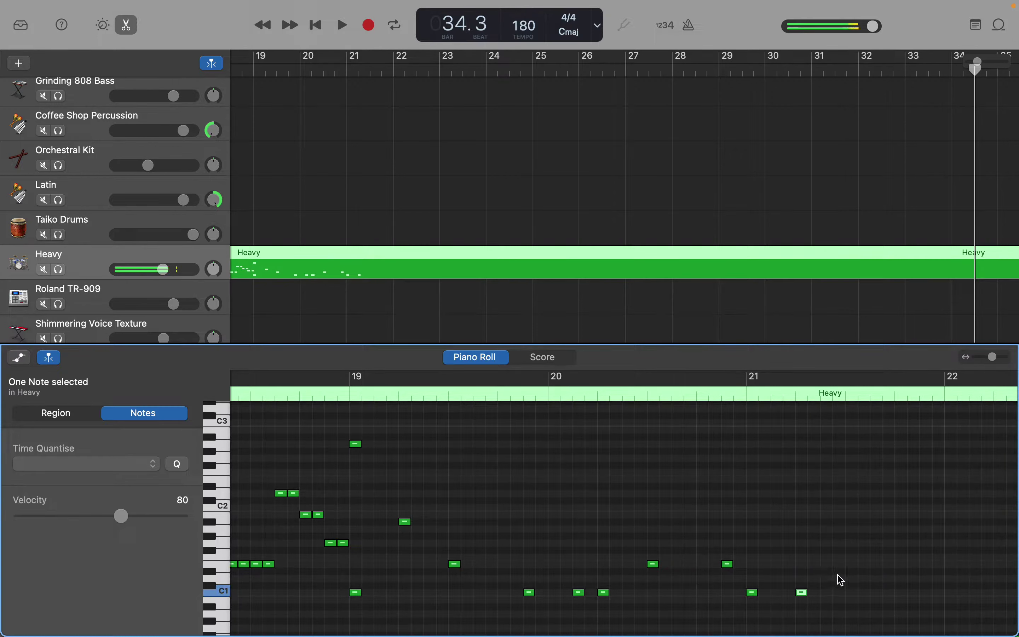
right_click(854, 571)
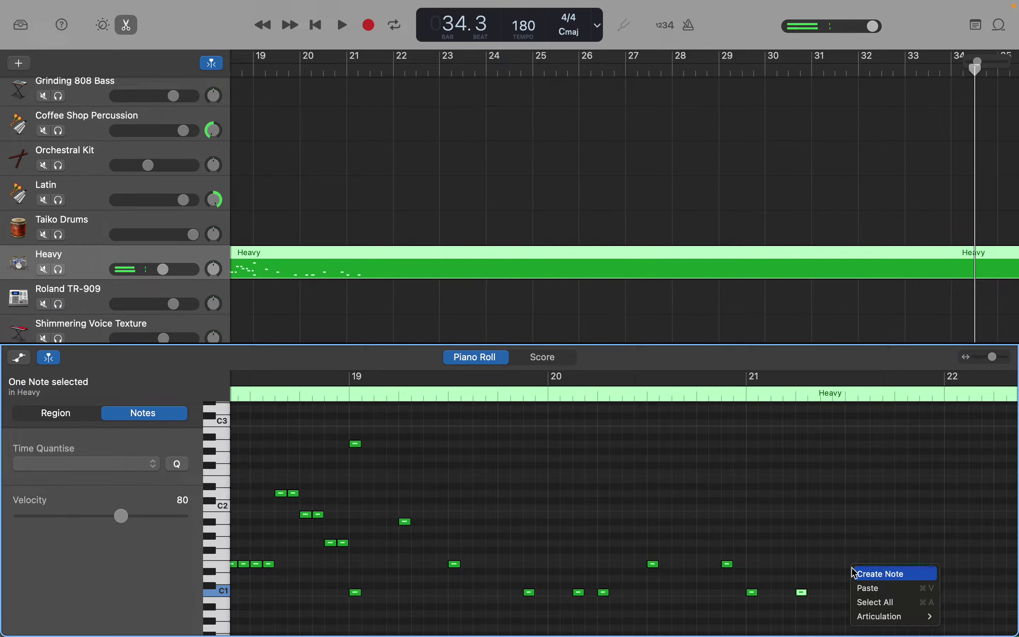
click(856, 572)
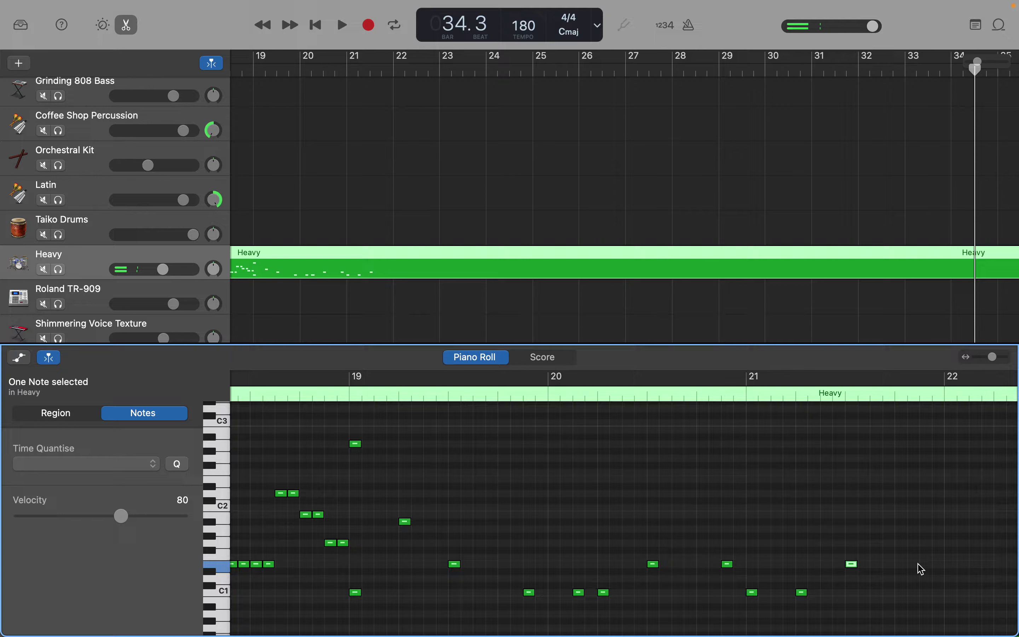
right_click(926, 569)
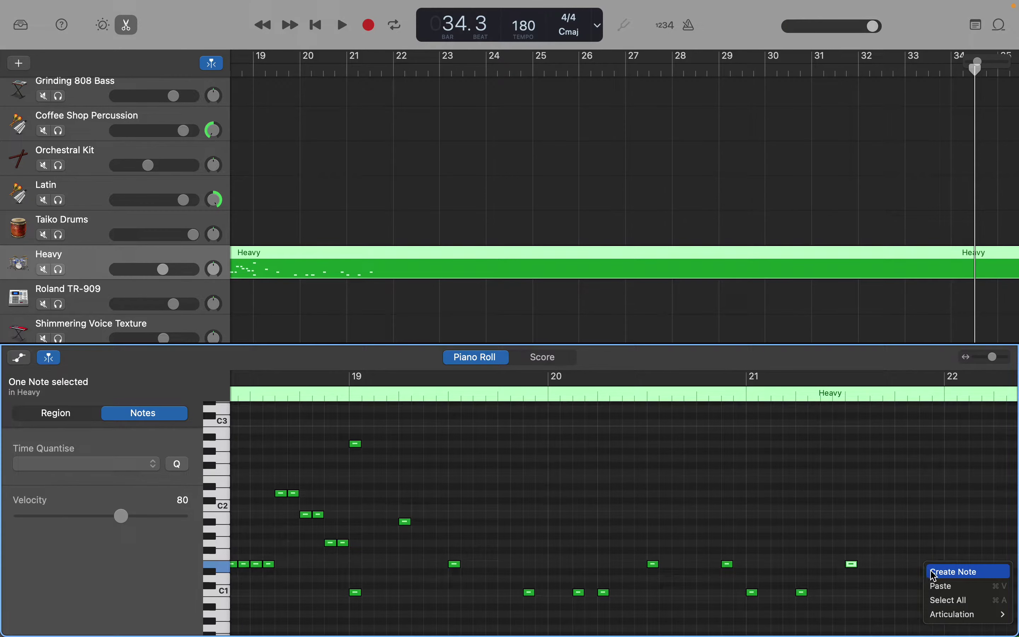
click(931, 572)
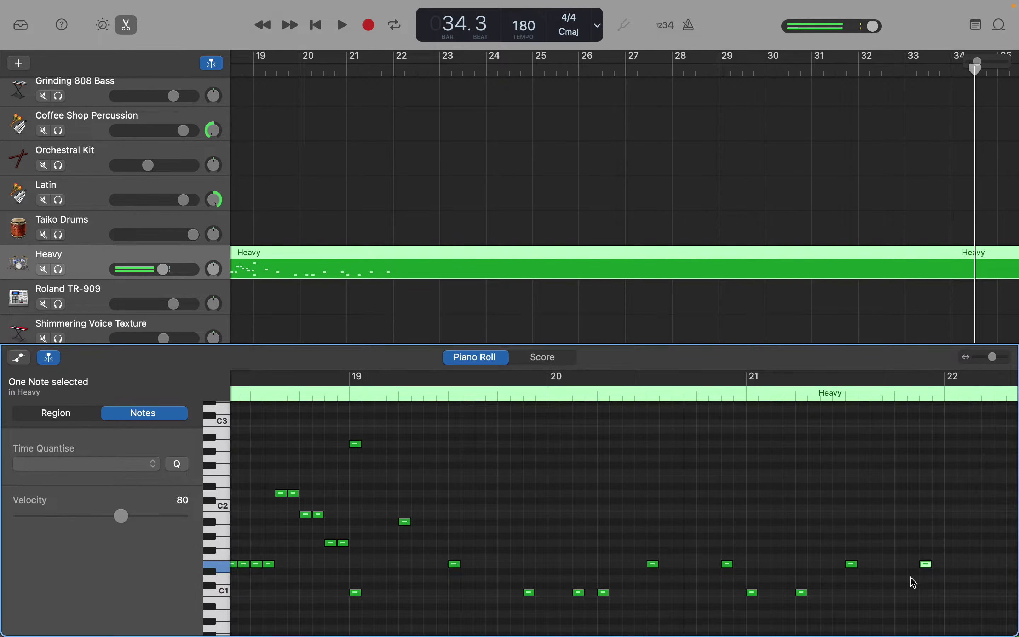
Create a sixteenth-length B0 note on beat 1 of bar 22.
scroll(913, 583, right, 1)
scroll(913, 584, right, 6)
scroll(913, 583, down, 2)
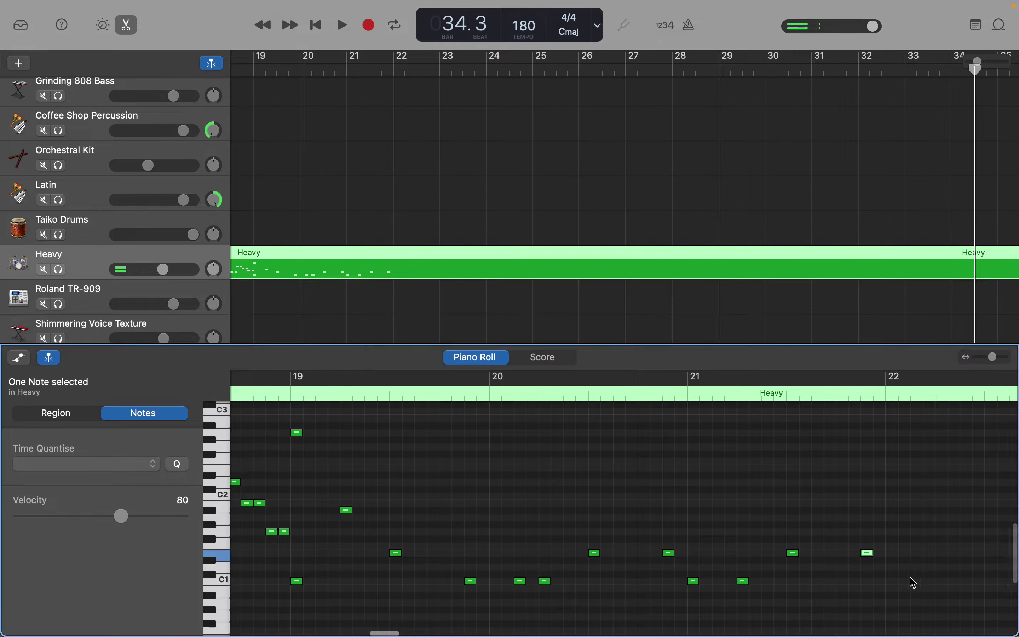
scroll(913, 583, right, 4)
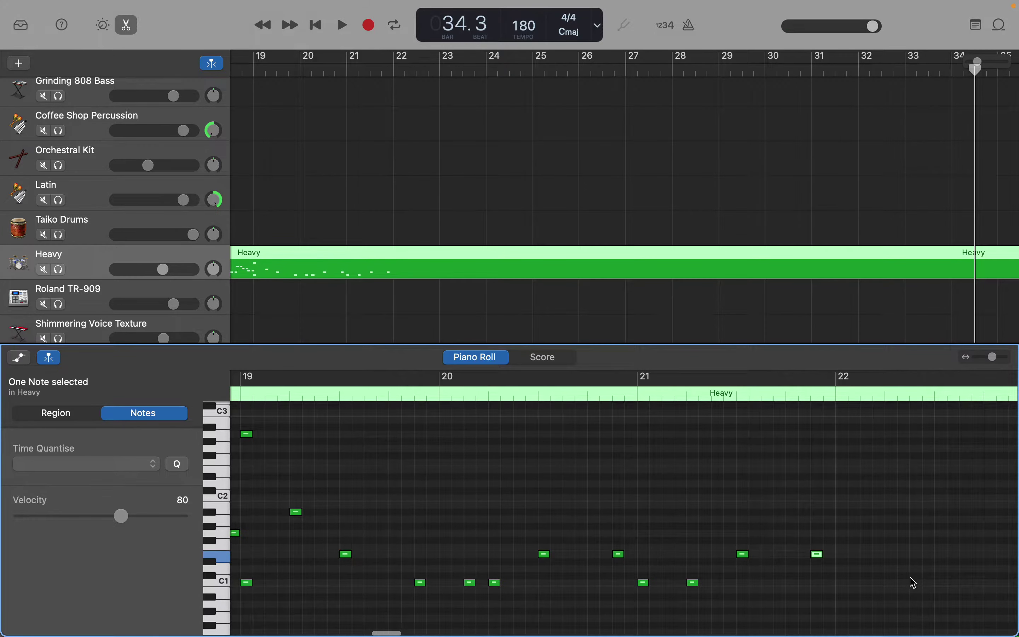
click(848, 593)
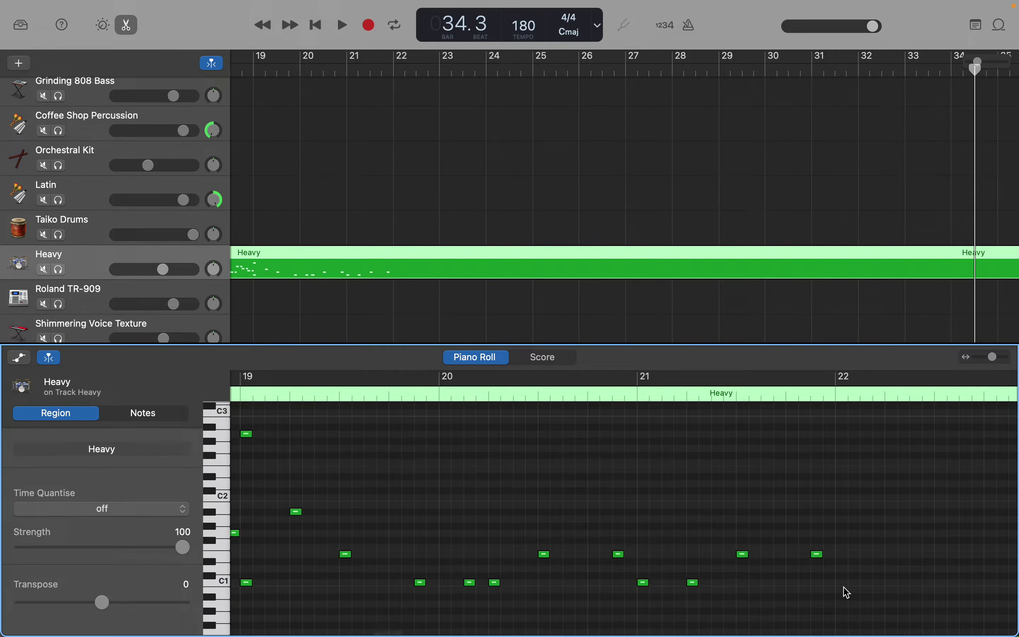
right_click(848, 593)
click(851, 594)
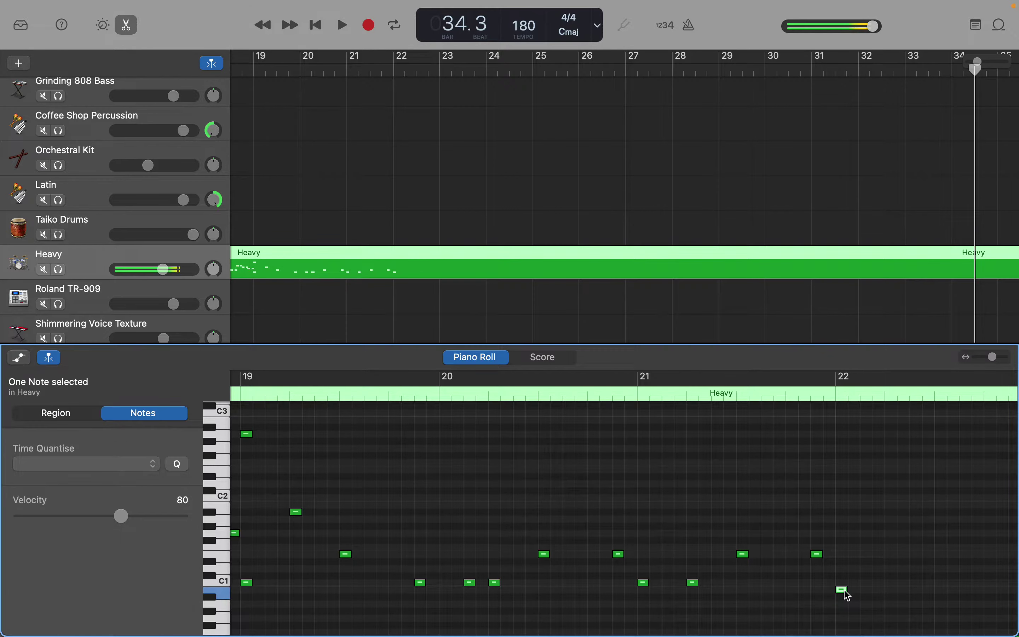
Create an E1 note on beat 2 of bar 22 and move it half a beat earlier.
right_click(892, 557)
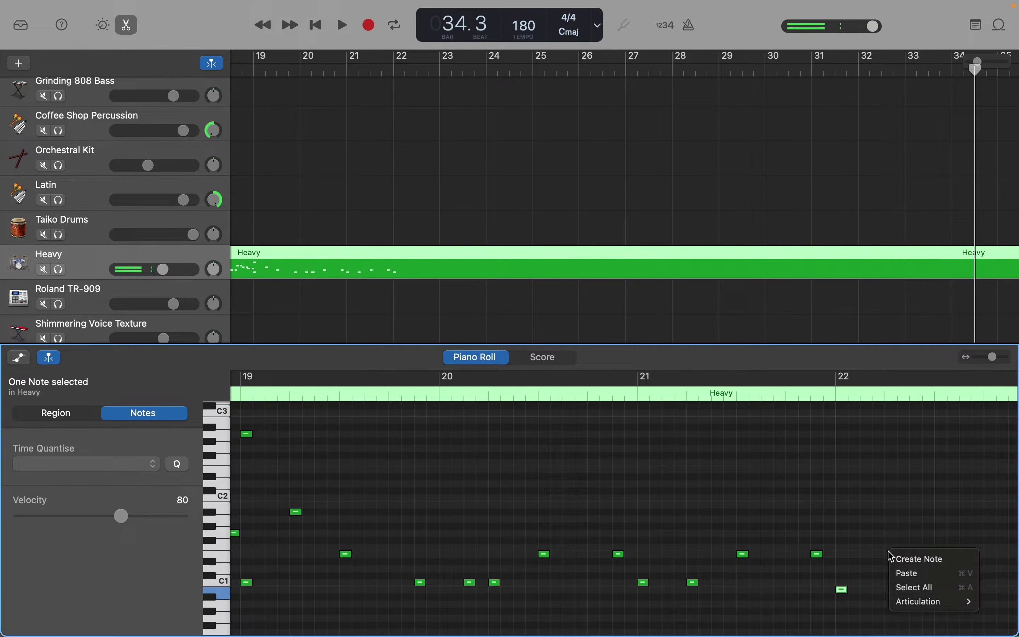
click(894, 558)
scroll(919, 586, right, 2)
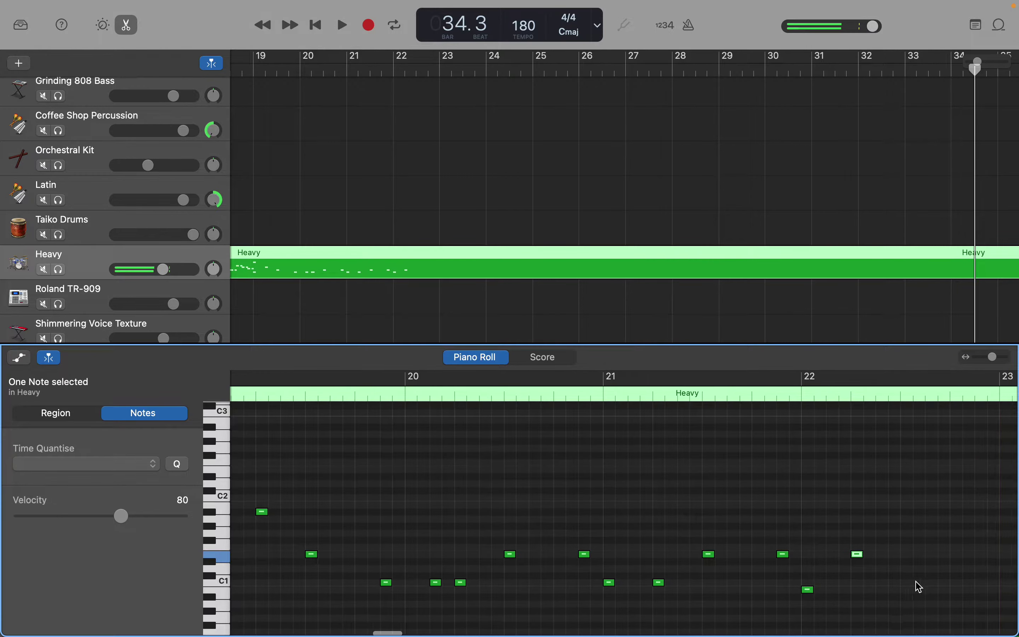
scroll(920, 586, right, 1)
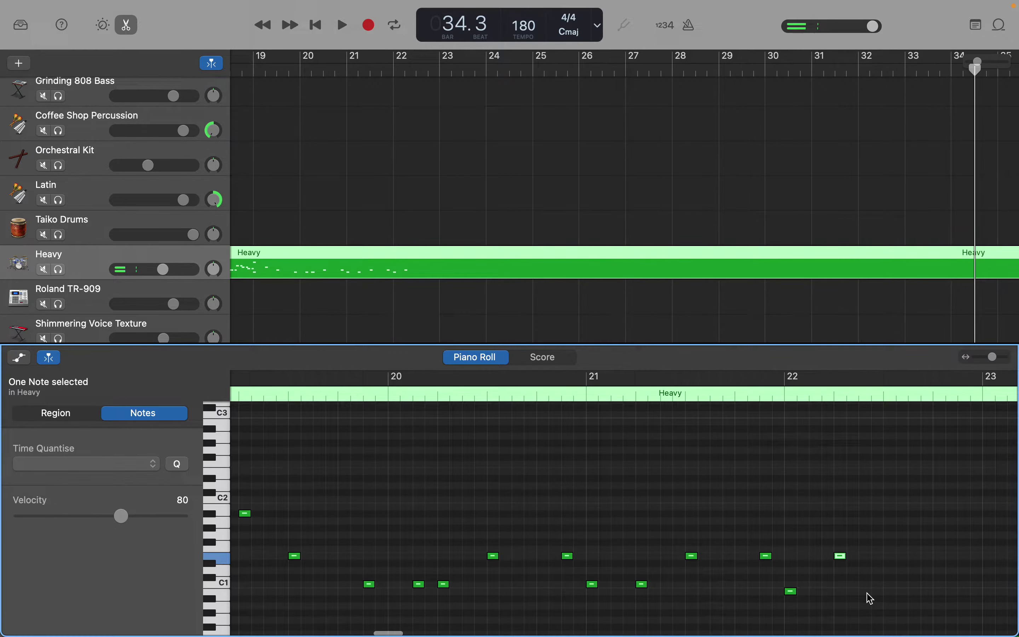
drag(842, 557, 816, 556)
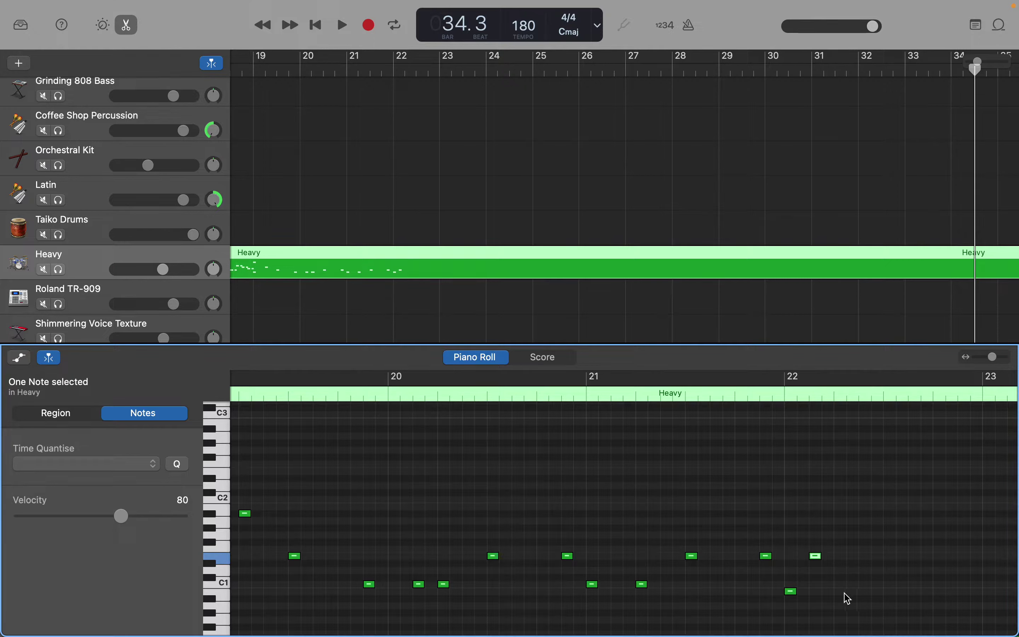
Add notes in bar 22: B0 on beat 2, B0 halfway through beat 2 and E1 on beat 3.
right_click(841, 591)
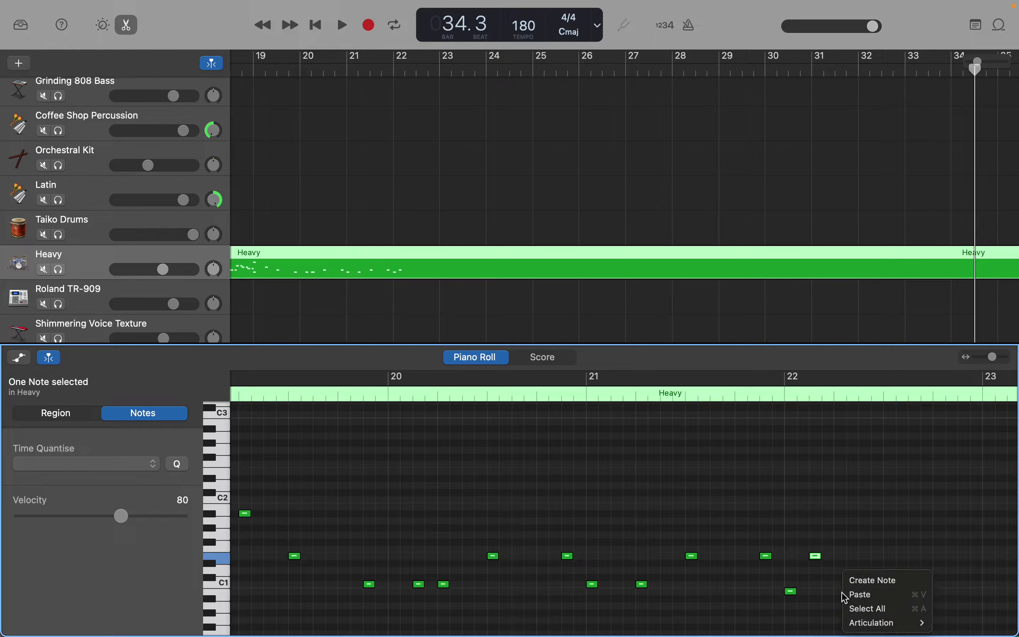
click(859, 580)
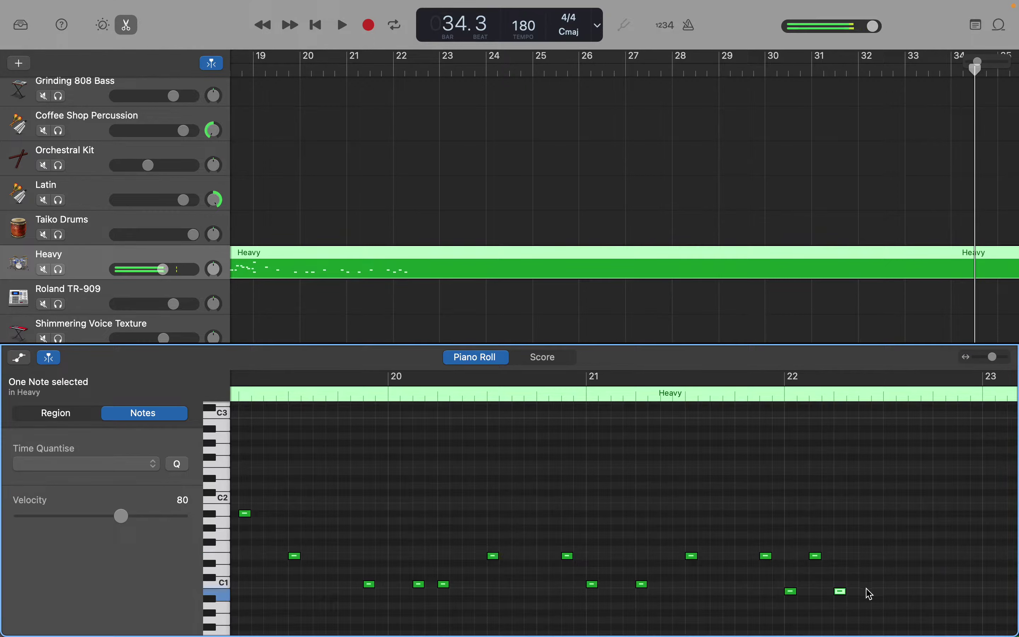
right_click(864, 591)
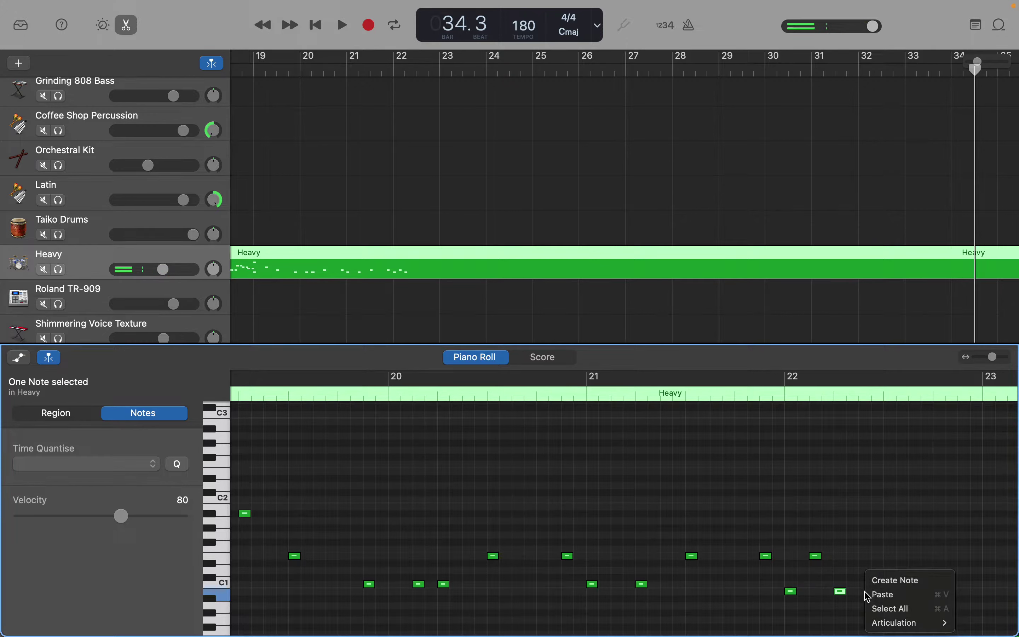
click(878, 580)
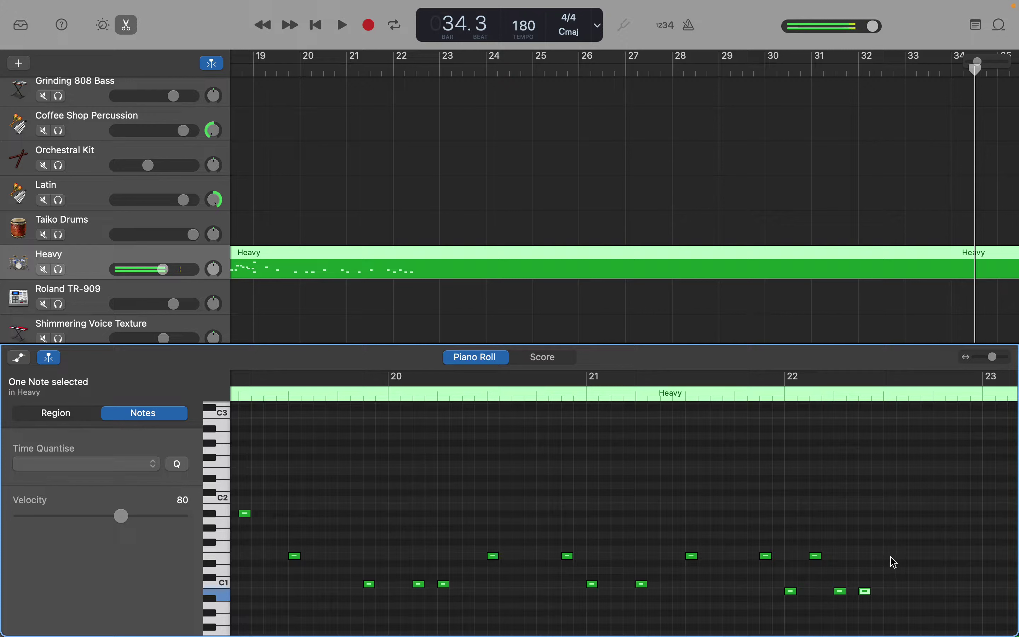
right_click(890, 556)
click(901, 564)
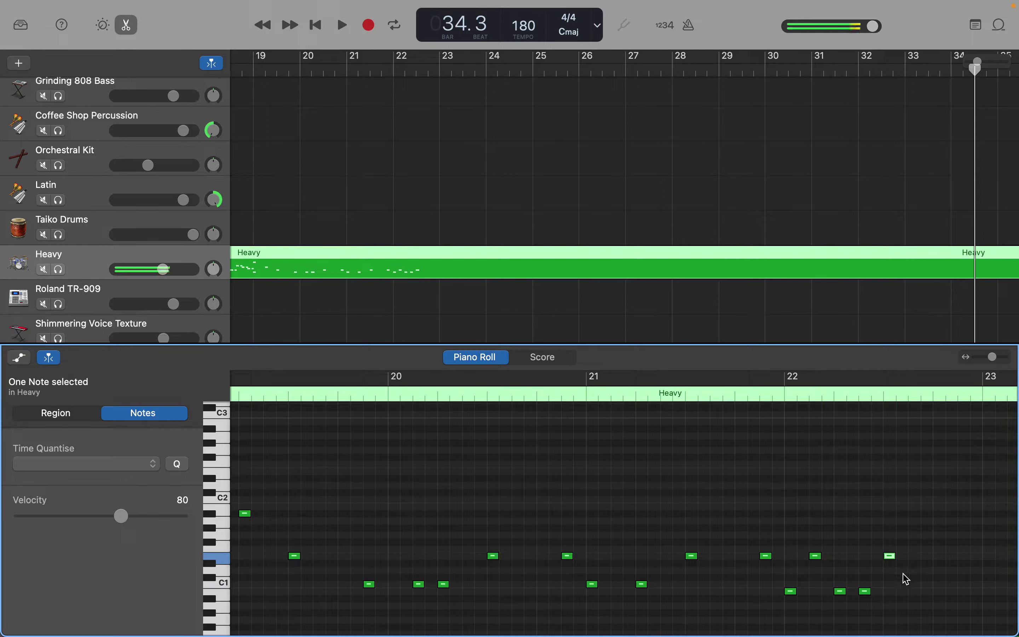
Add B0 notes on the third and fourth sixteenths of beat 3 in bar 22 and an E1 note on beat 4.
right_click(912, 591)
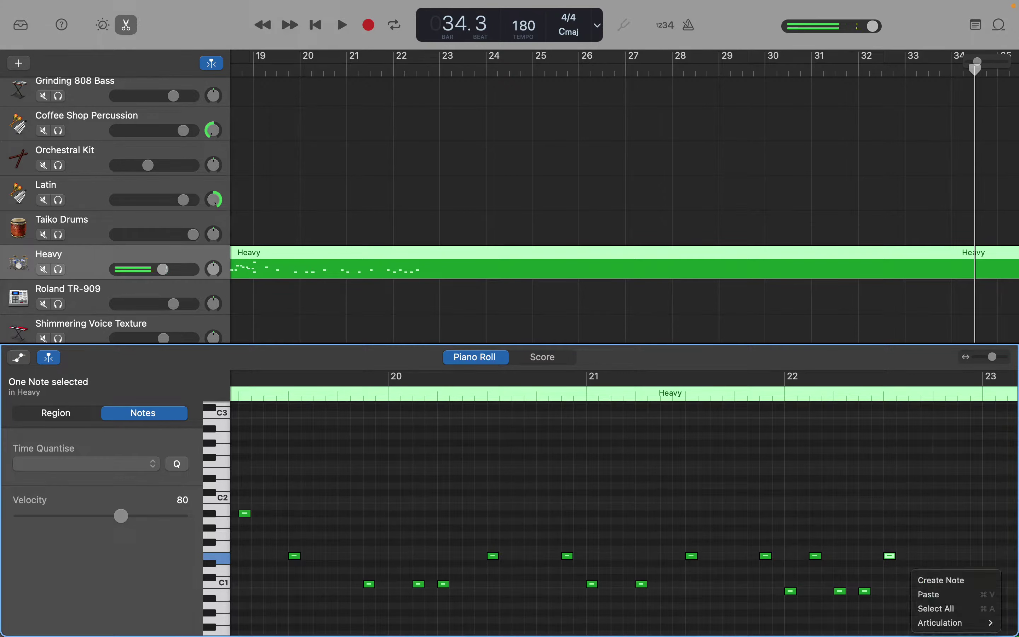
click(925, 586)
right_click(924, 592)
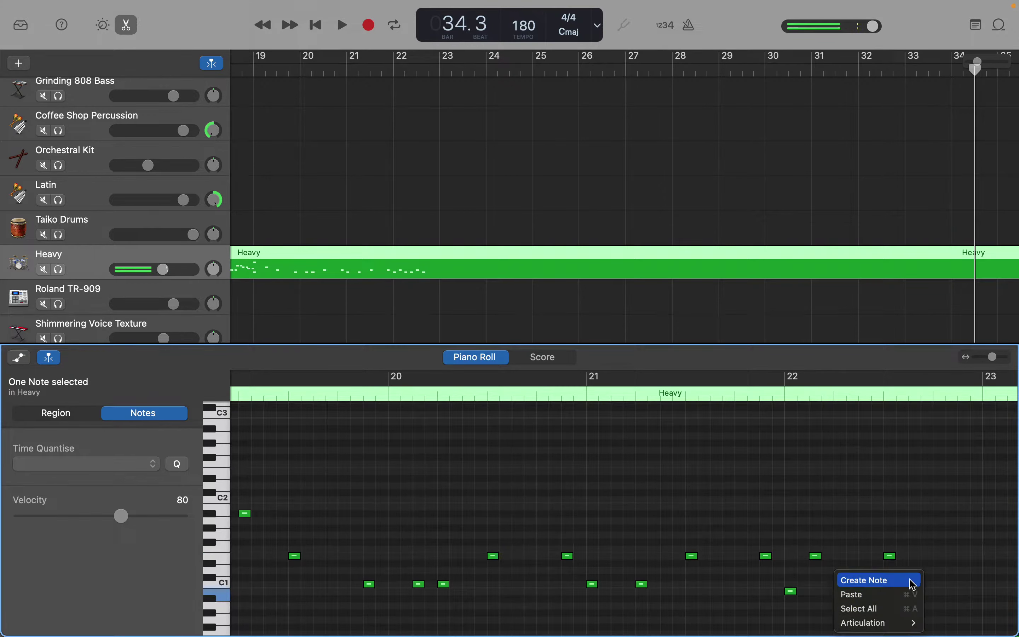
click(913, 581)
right_click(940, 559)
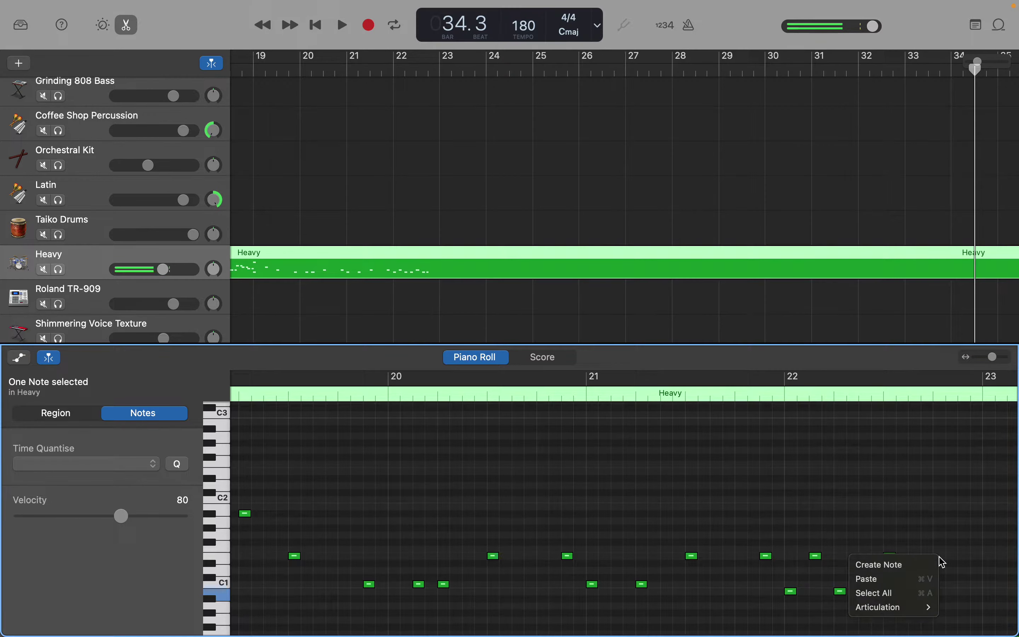
click(929, 566)
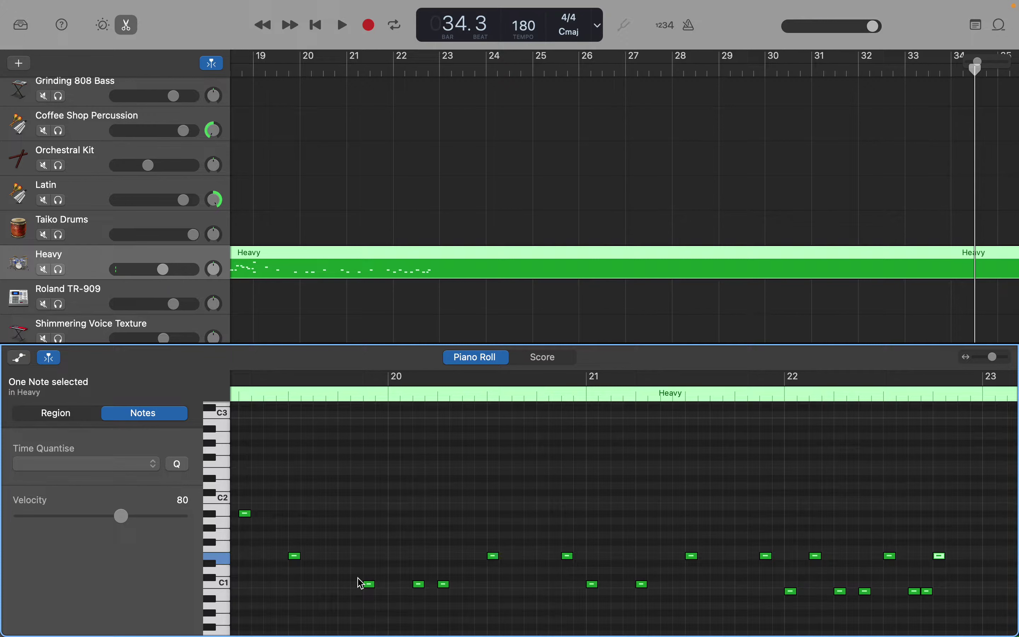
Audition the kit's low sounds on the piano-roll keyboard, including B0, C1 and E1.
scroll(210, 597, down, 2)
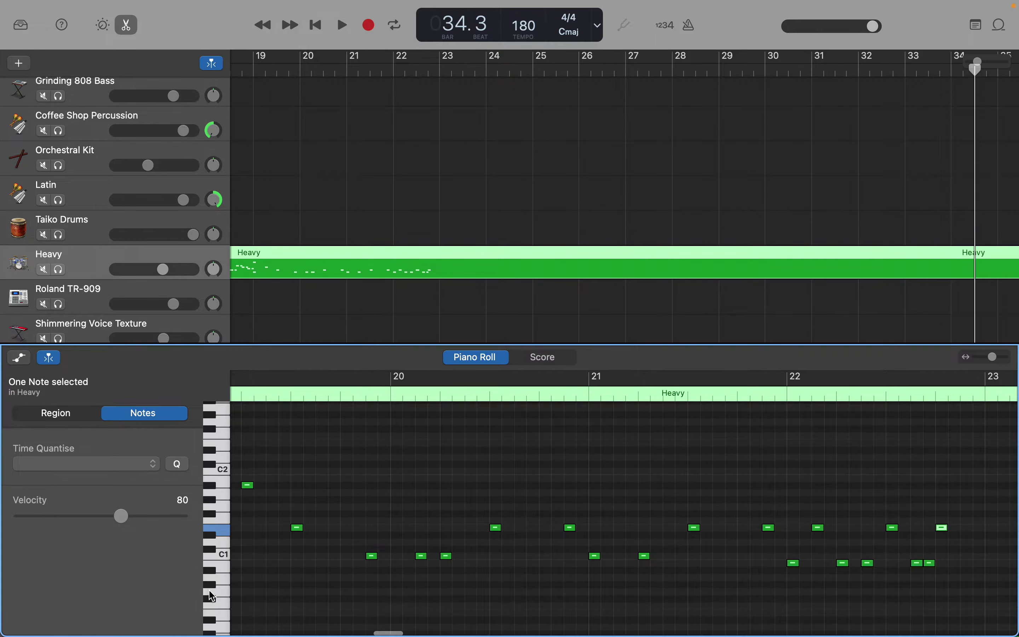
click(212, 576)
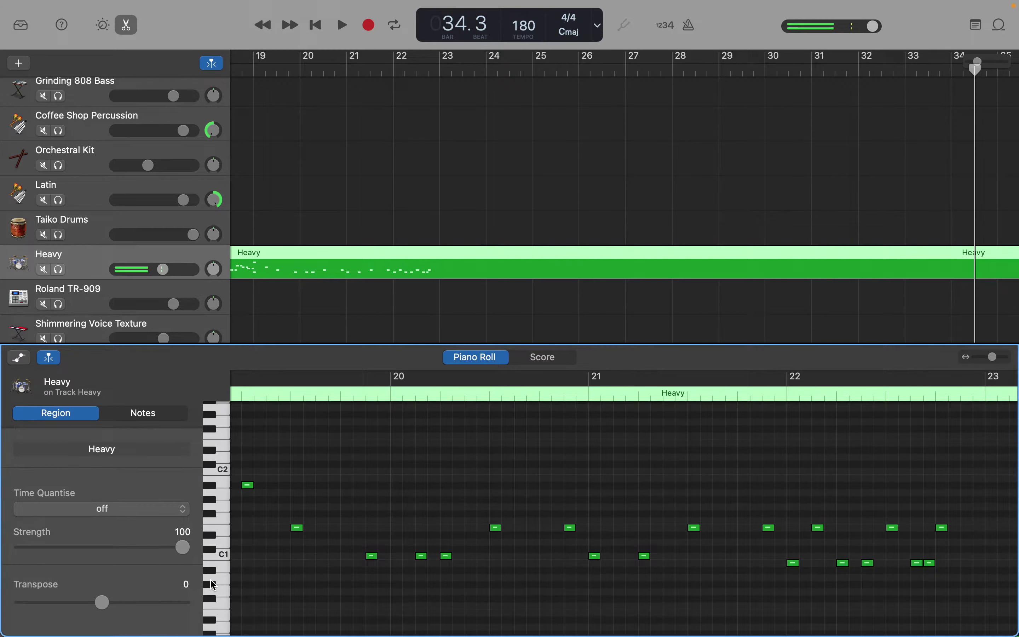
click(224, 557)
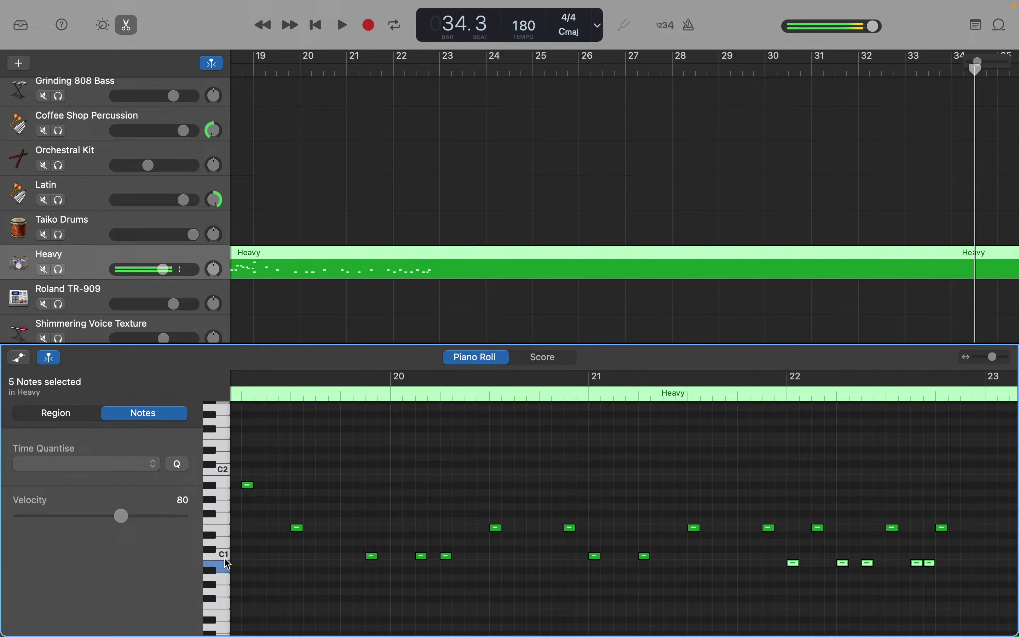
click(223, 555)
click(220, 530)
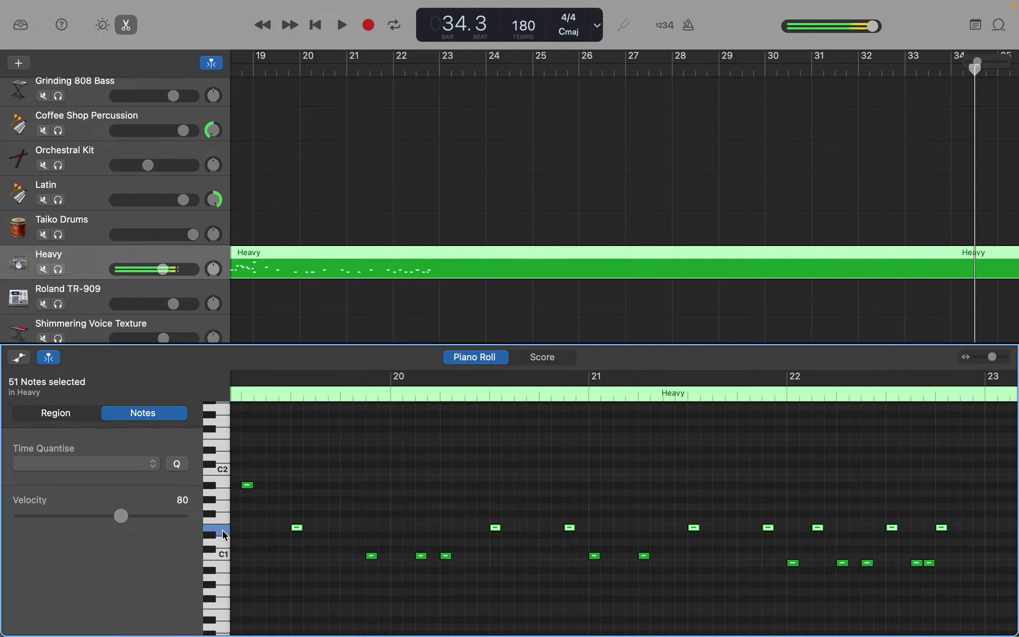
Audition more sounds of the drum kit on the piano-roll keyboard, from the keys below C1 up to A#1.
click(225, 572)
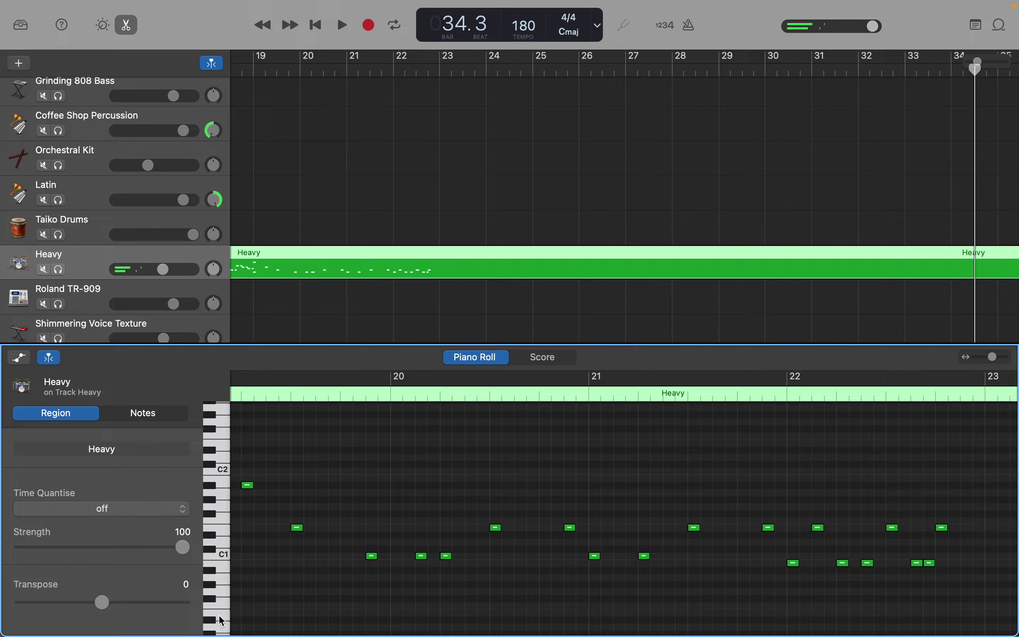
click(222, 619)
click(220, 606)
click(211, 490)
Add an A2 note on beat 4 of bar 22, above the E1 note there.
scroll(216, 488, up, 3)
scroll(215, 488, left, 3)
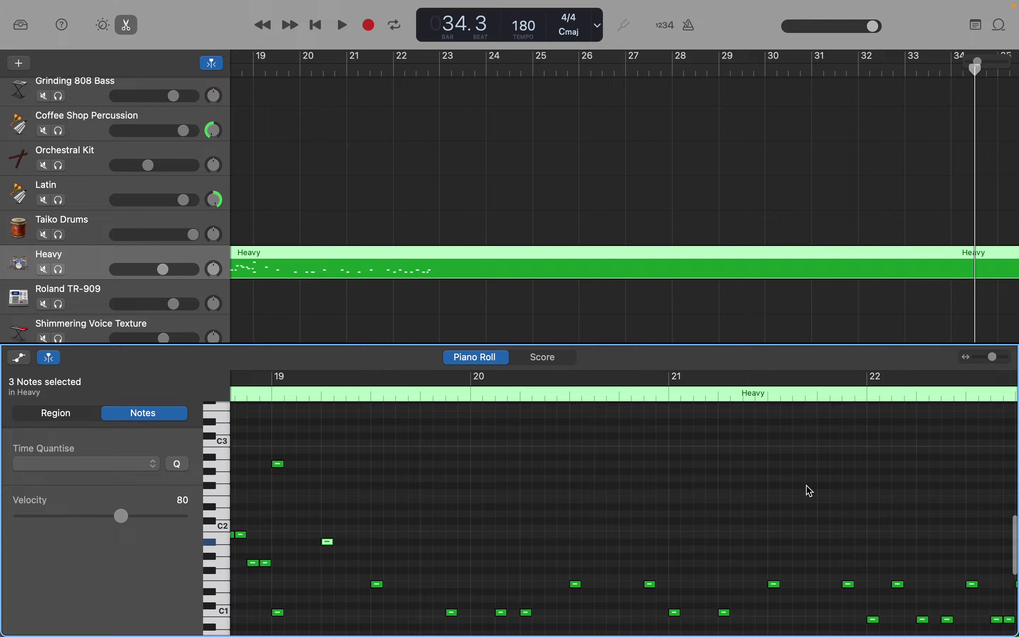
scroll(945, 476, right, 2)
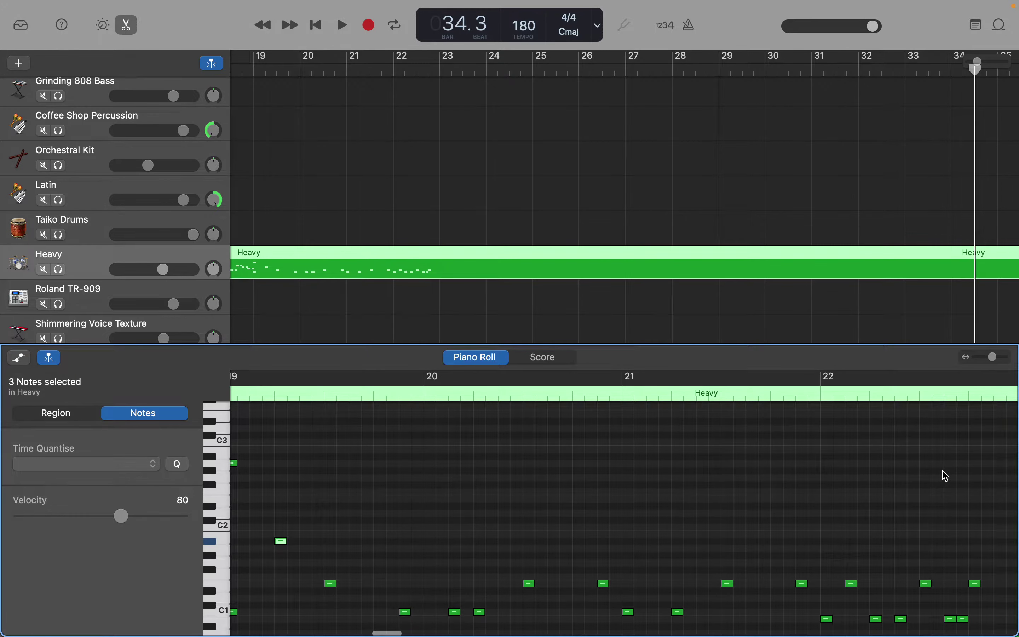
scroll(945, 475, left, 1)
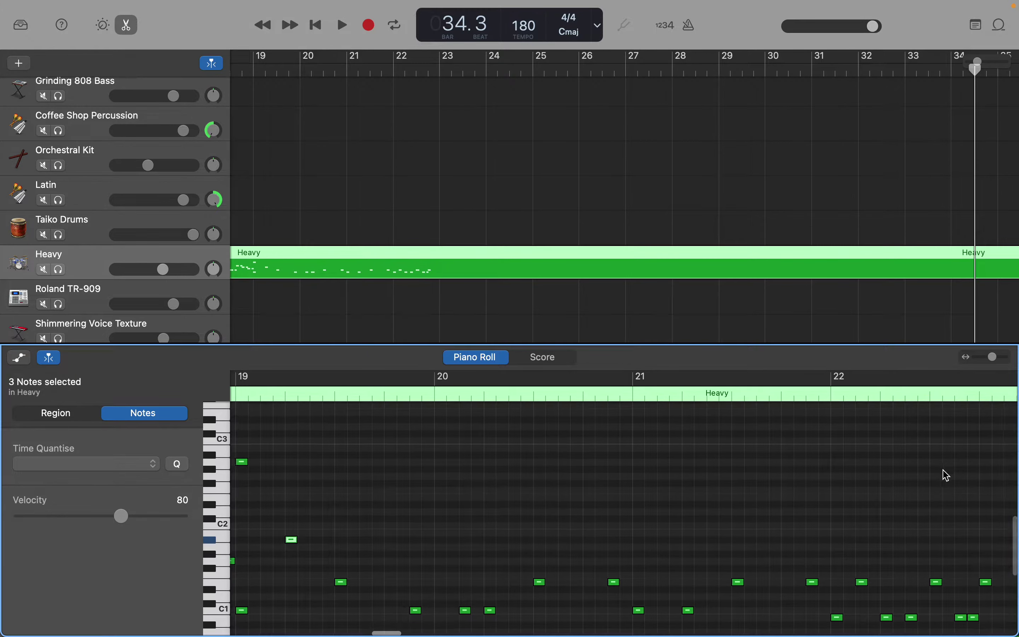
right_click(993, 466)
click(985, 466)
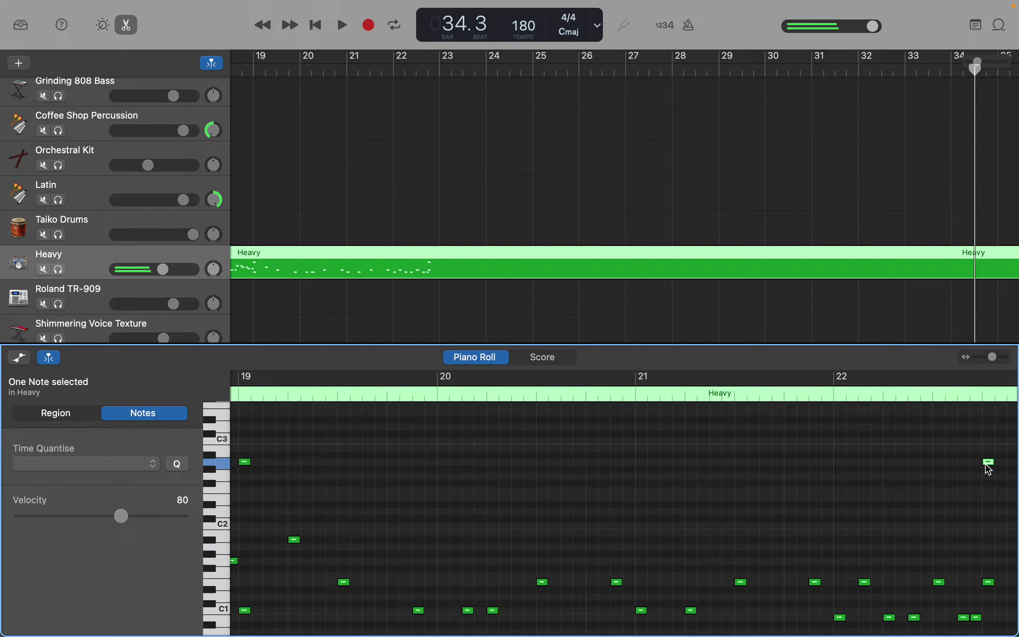
Add A#1 notes on beats 3 and 4 of bar 19.
scroll(990, 468, right, 3)
scroll(991, 468, down, 1)
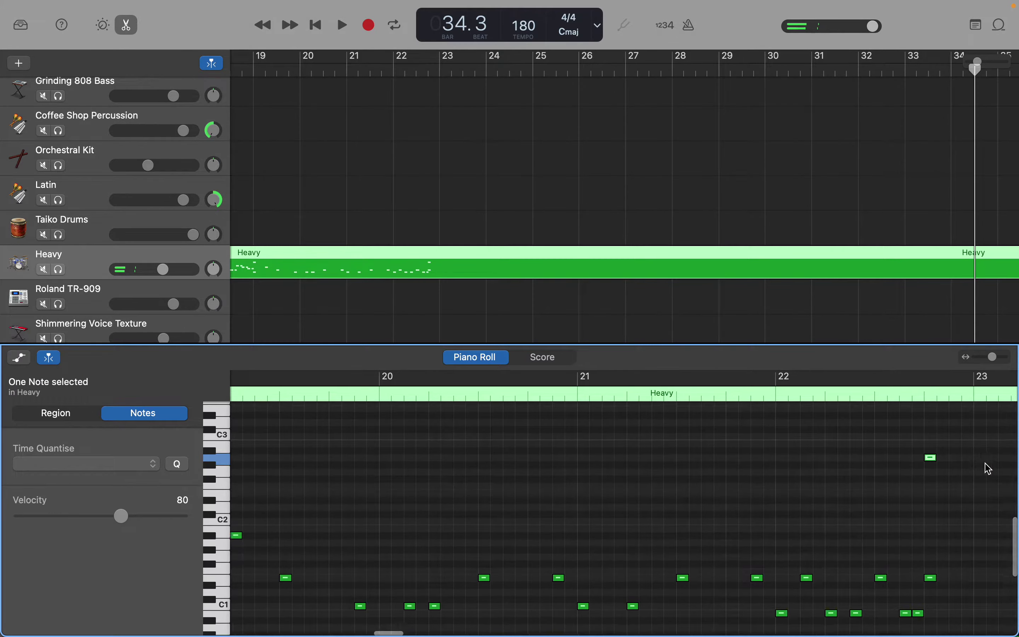
scroll(990, 468, down, 2)
scroll(990, 468, left, 2)
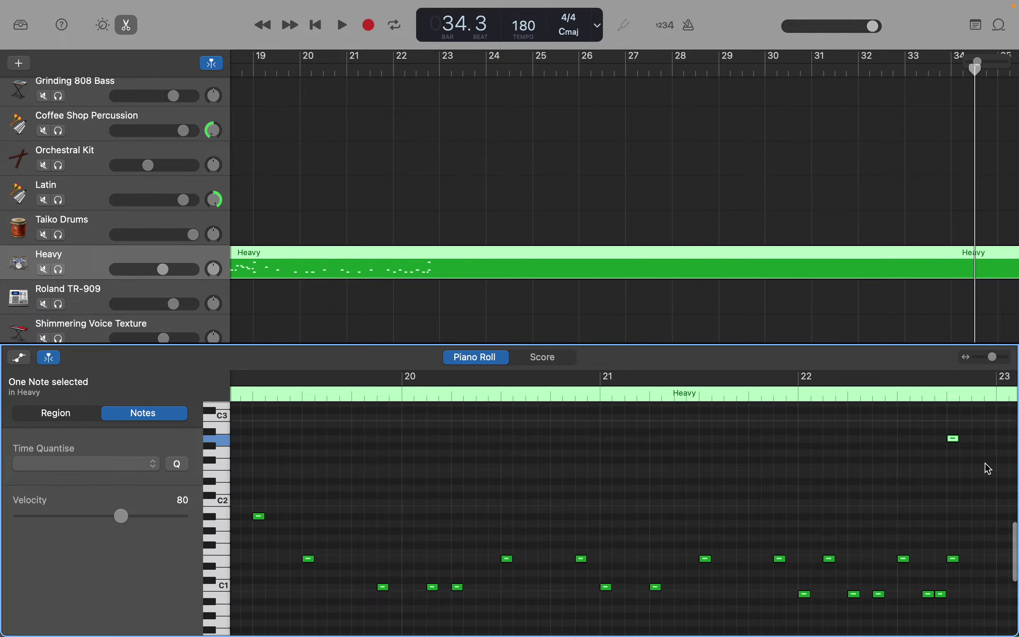
scroll(989, 469, up, 1)
scroll(990, 468, left, 2)
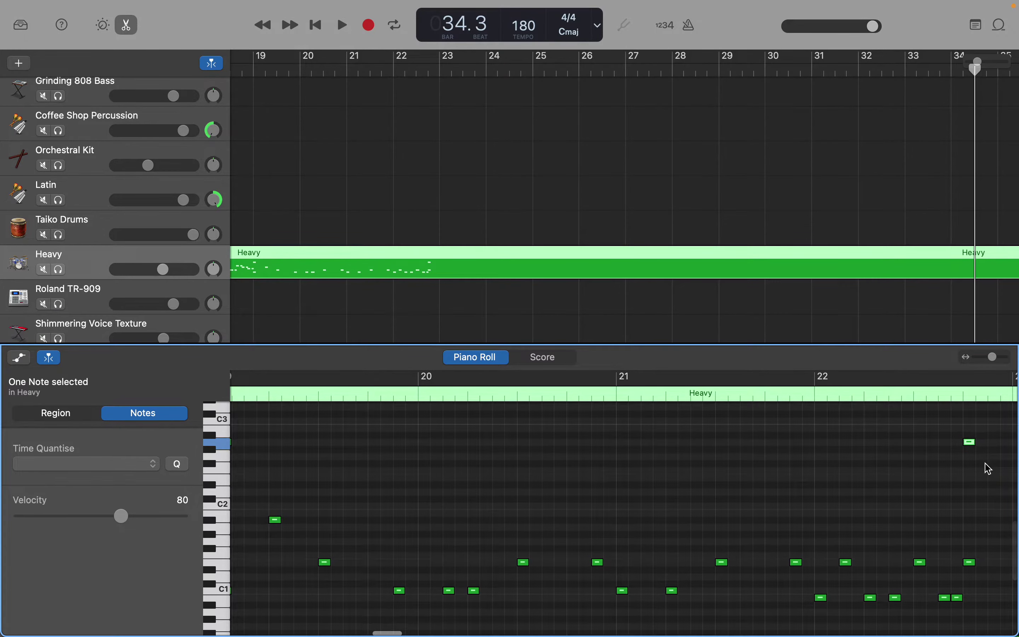
scroll(990, 468, left, 1)
scroll(990, 468, down, 1)
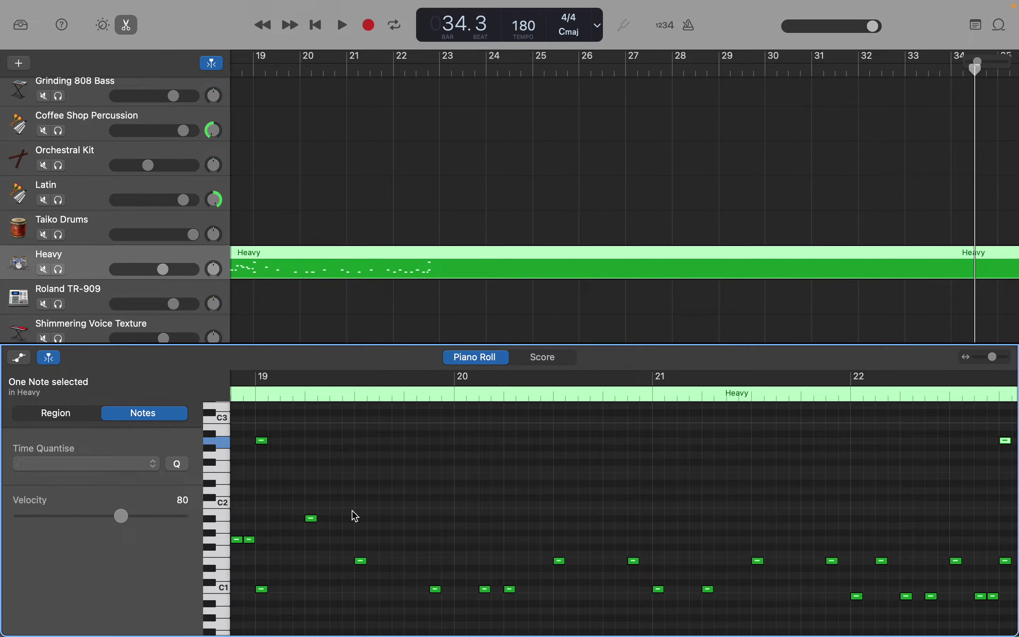
right_click(360, 518)
click(392, 522)
right_click(414, 524)
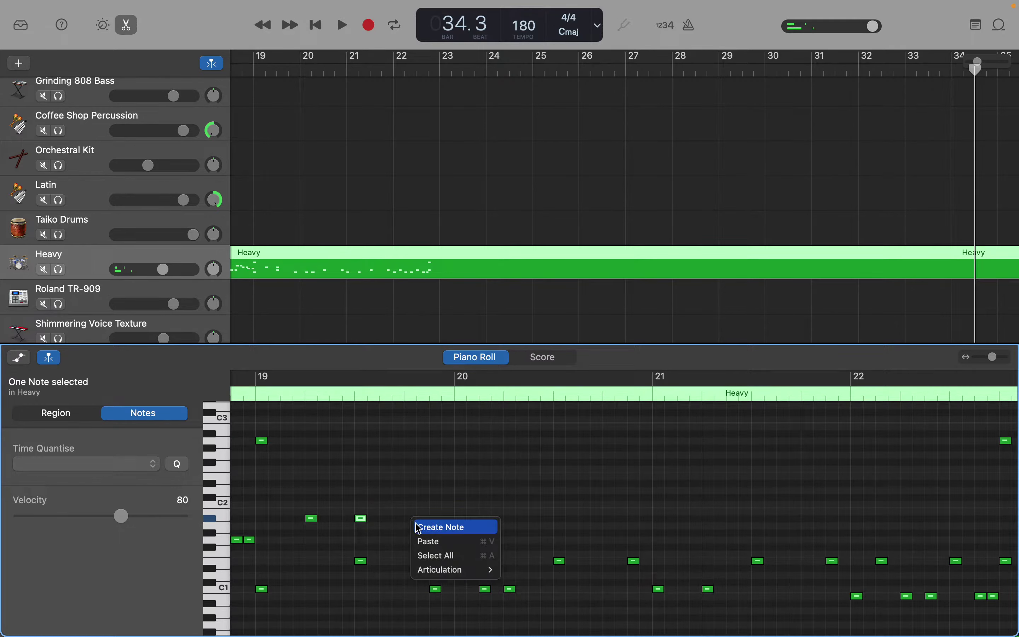
click(419, 527)
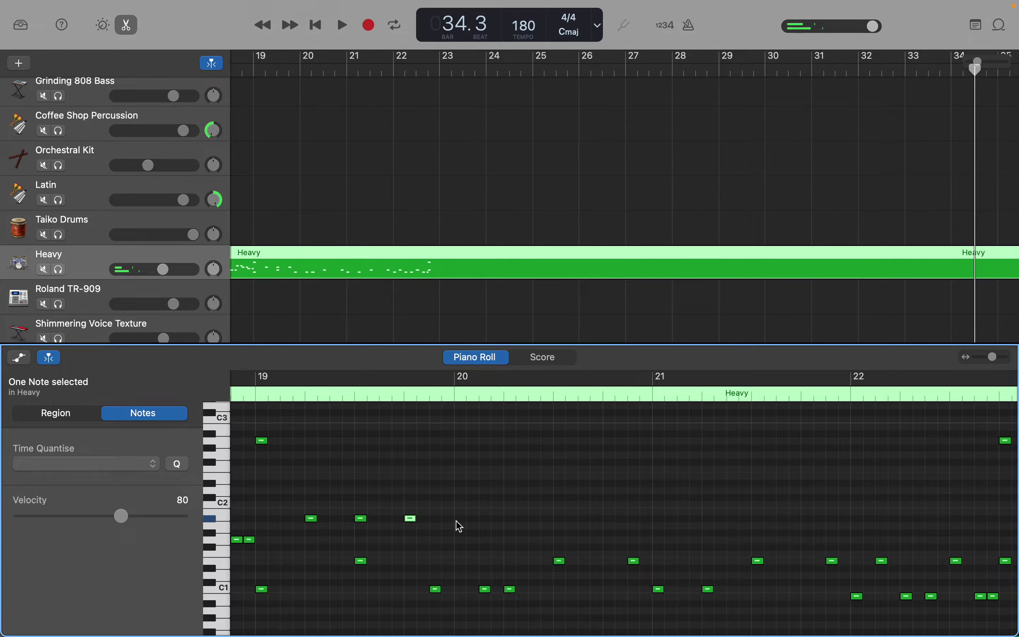
Add A#1 notes on all four beats of bar 20.
right_click(463, 524)
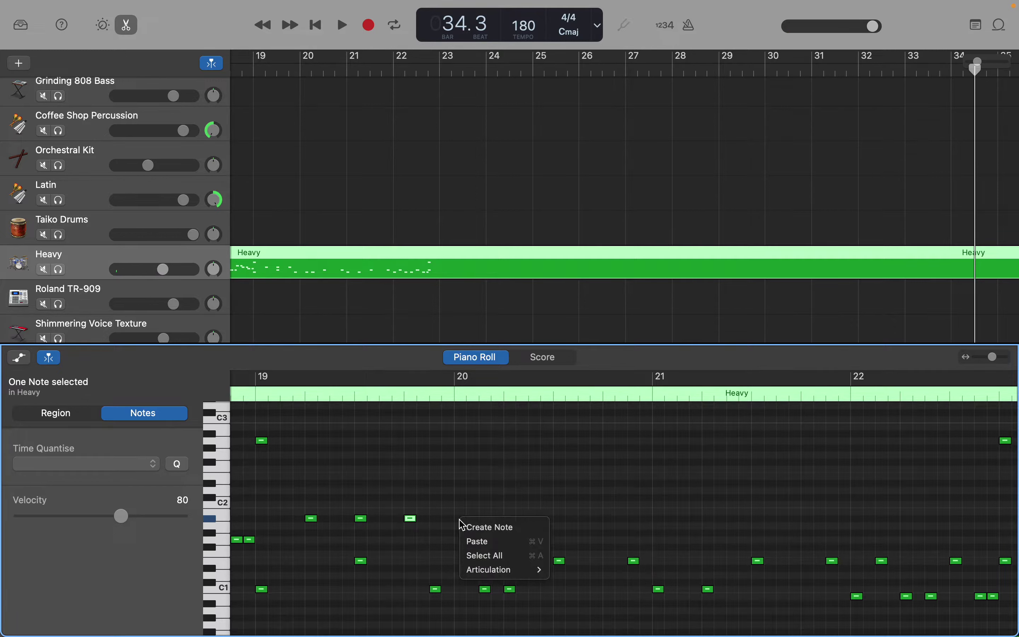
click(470, 526)
click(299, 515)
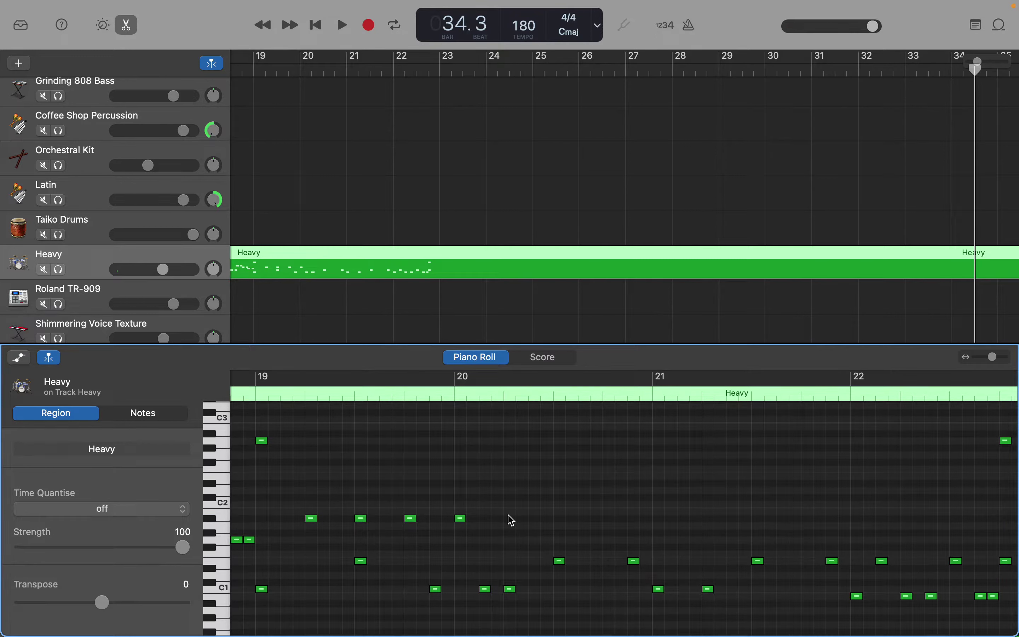
right_click(514, 526)
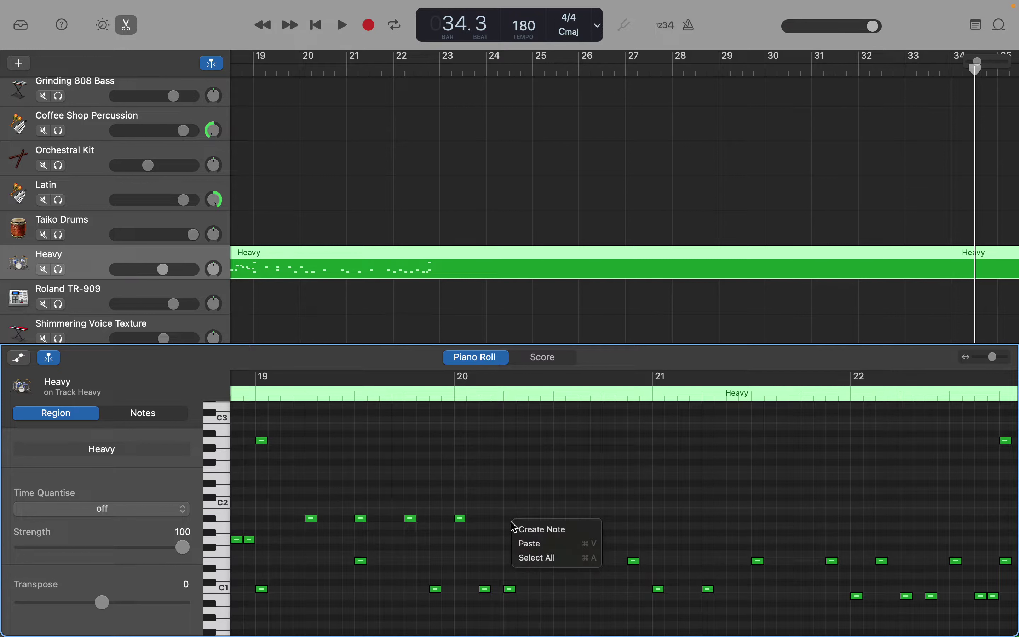
click(525, 527)
right_click(564, 525)
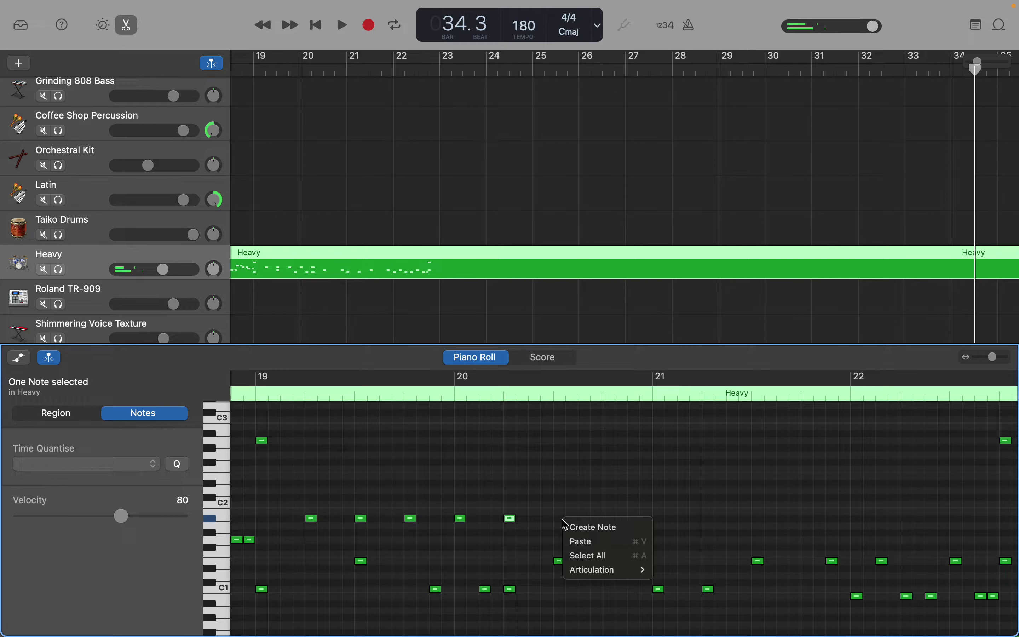
click(574, 527)
right_click(613, 526)
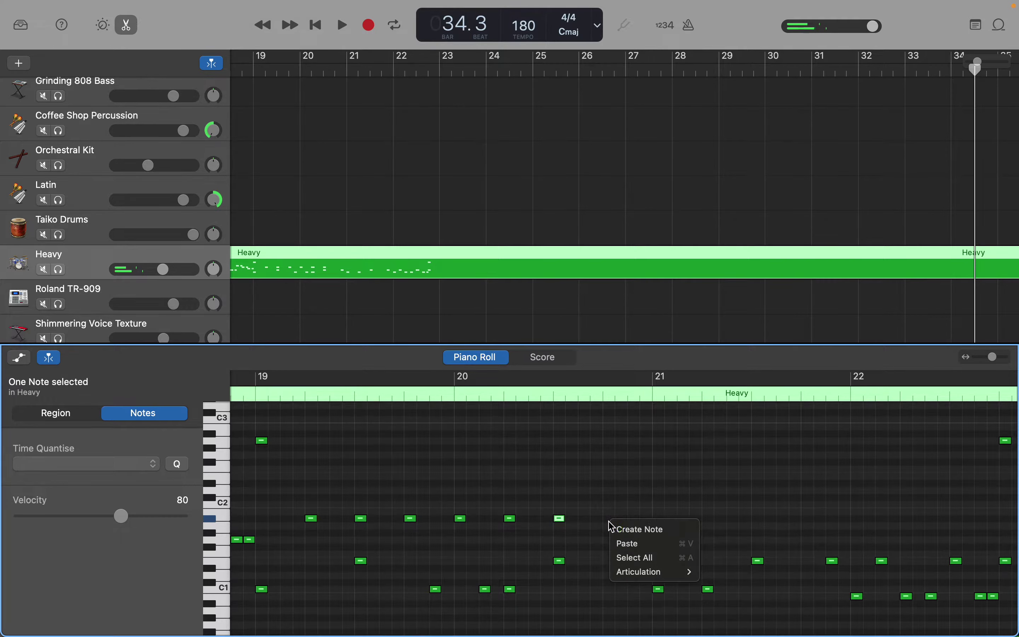
click(623, 527)
Add A#1 notes on all four beats of bar 21.
right_click(659, 524)
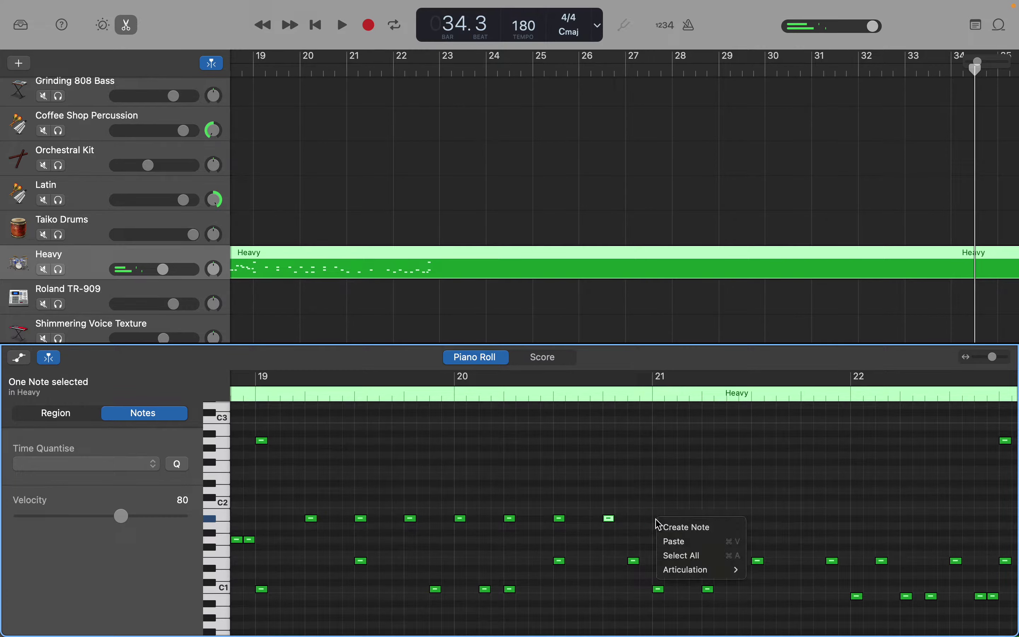
click(669, 527)
right_click(709, 523)
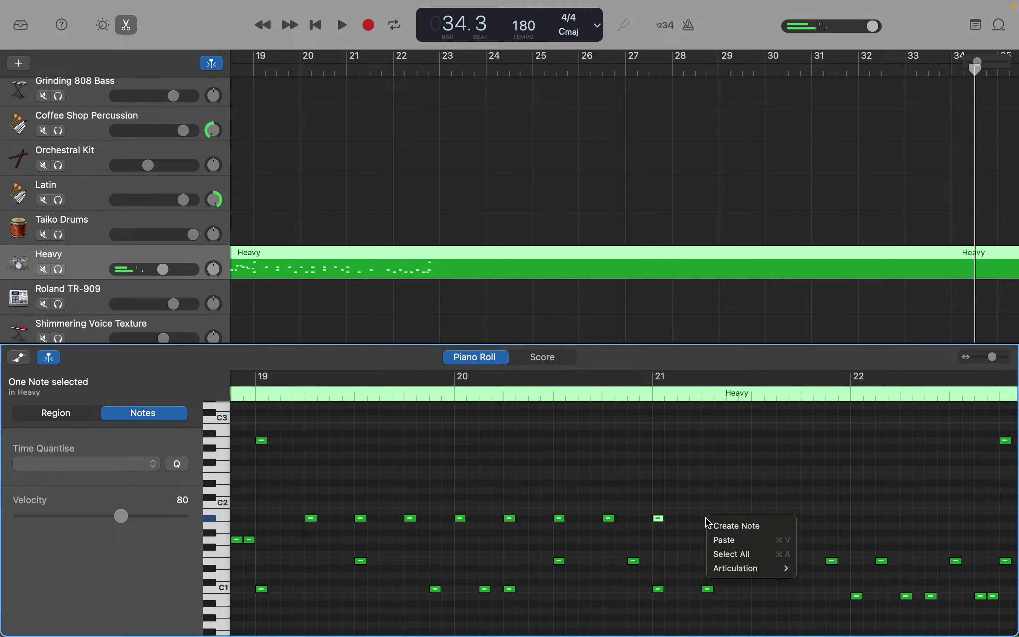
click(720, 525)
right_click(763, 524)
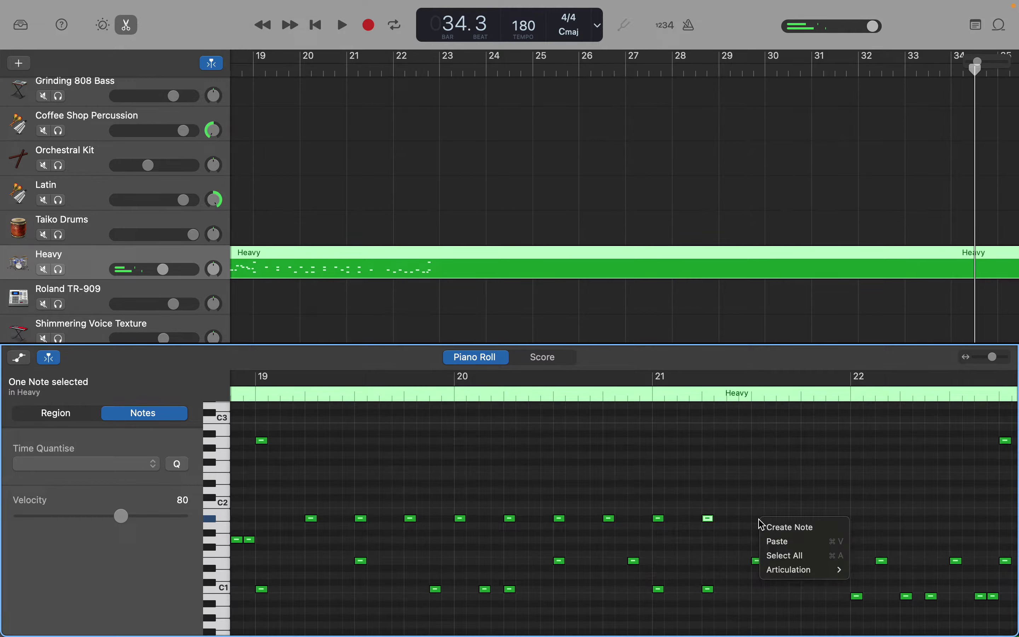
click(773, 527)
right_click(808, 523)
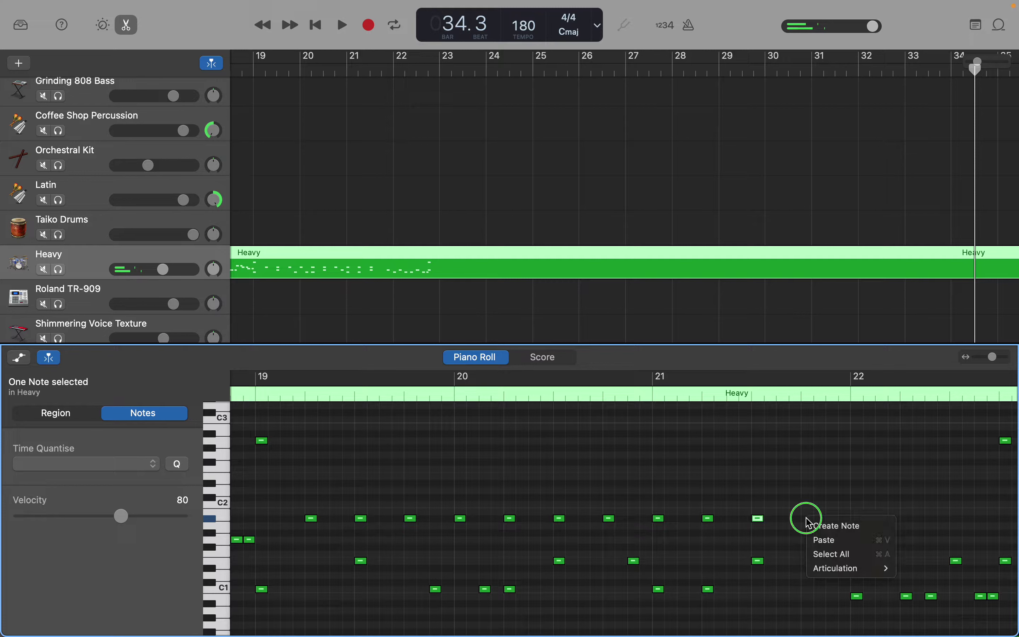
click(819, 526)
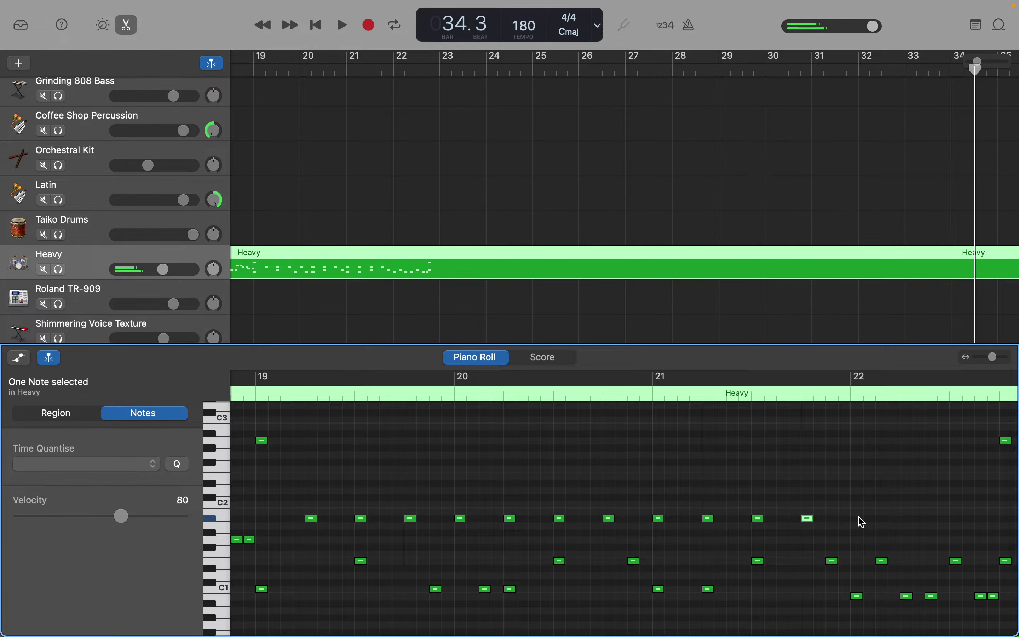
Add A#1 notes on beats 1, 2 and 3 of bar 22.
scroll(861, 523, right, 5)
right_click(778, 526)
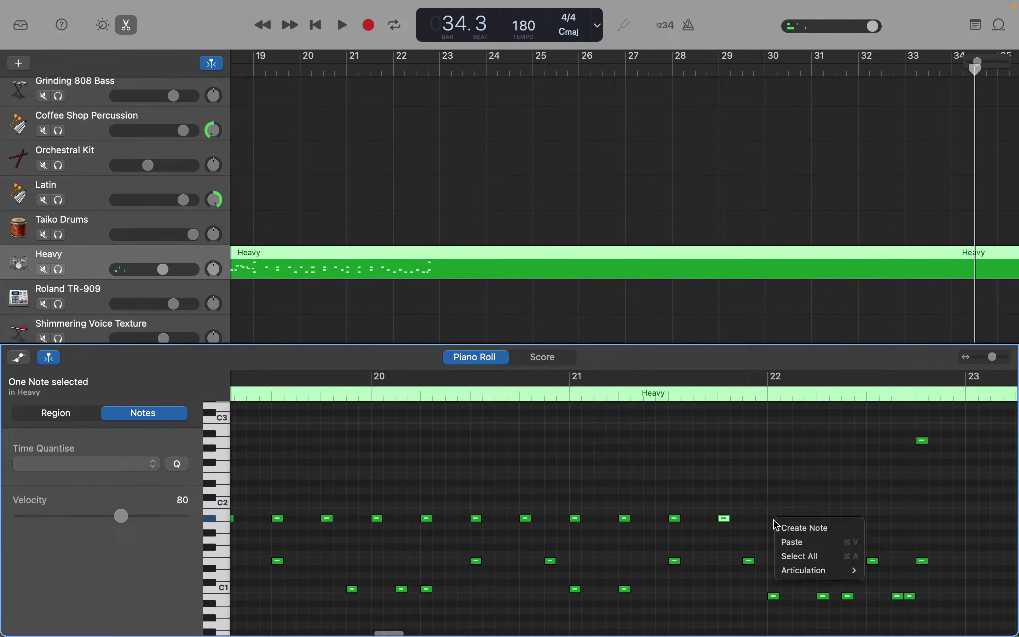
click(782, 526)
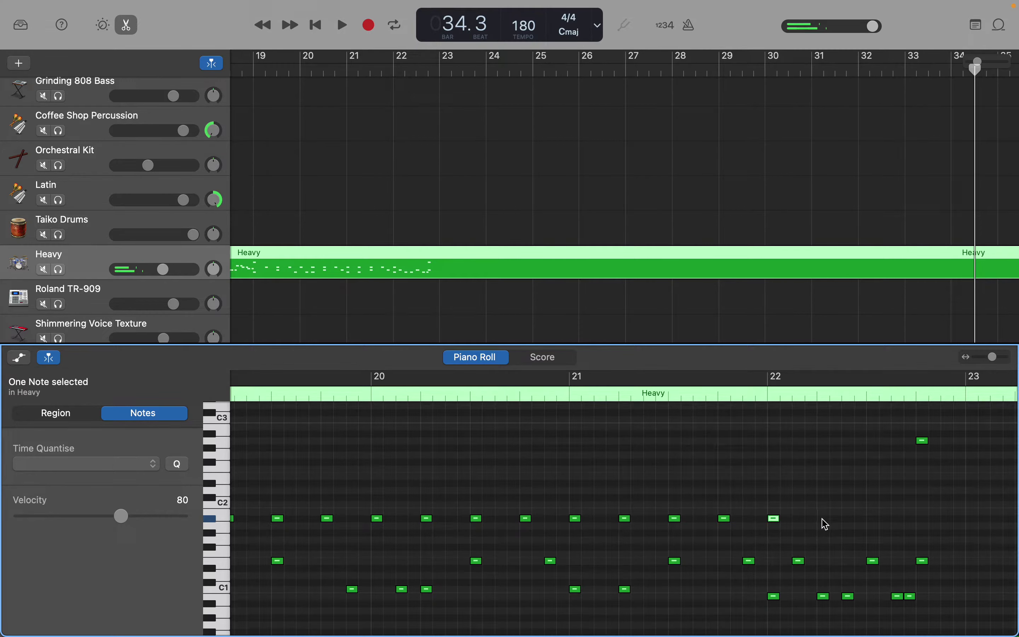
click(826, 524)
right_click(826, 524)
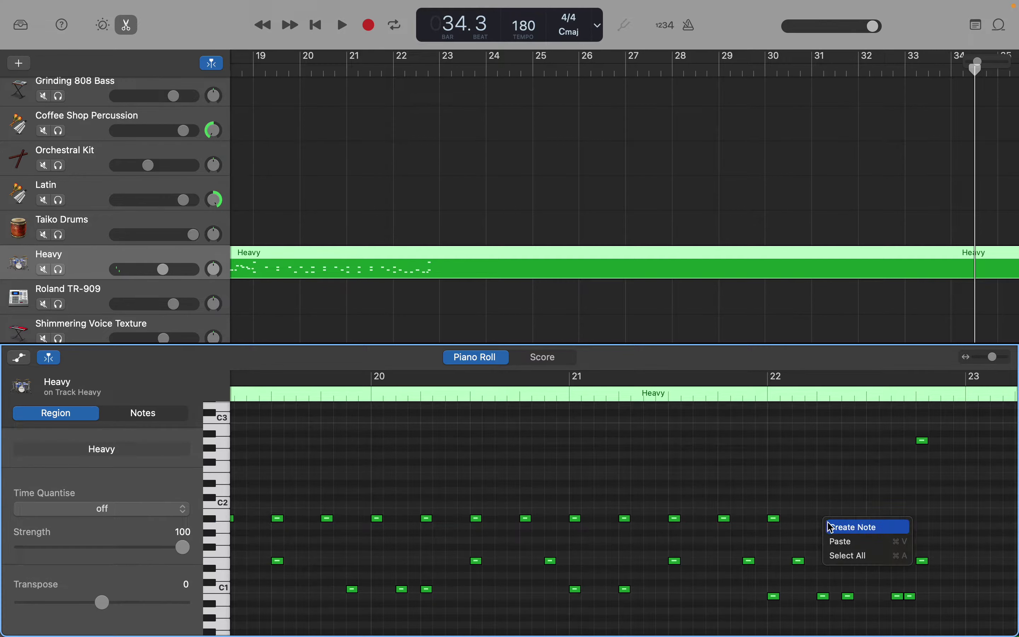
click(834, 527)
right_click(876, 525)
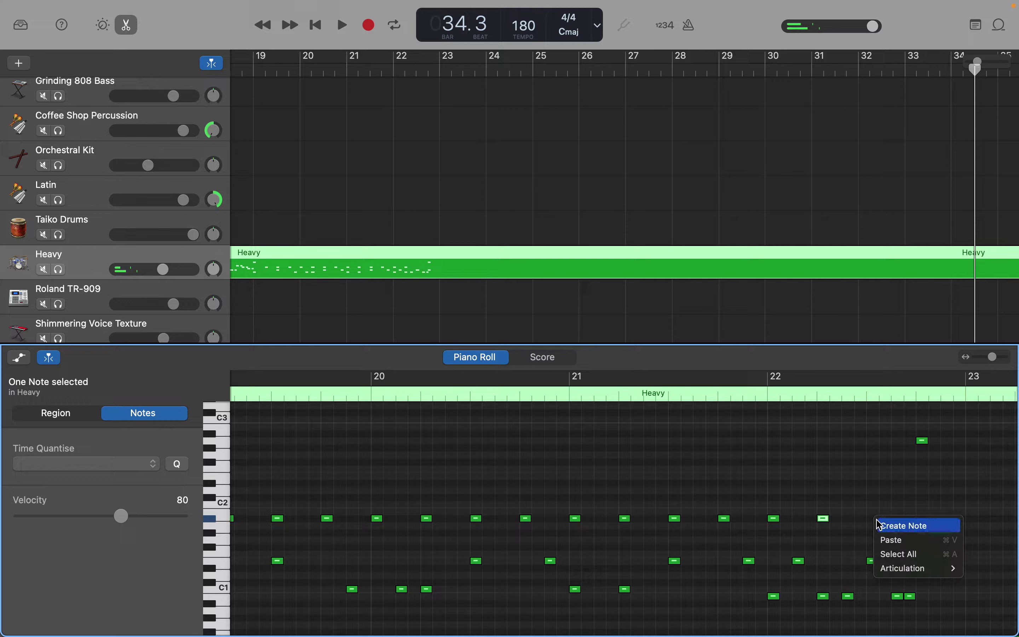
click(883, 526)
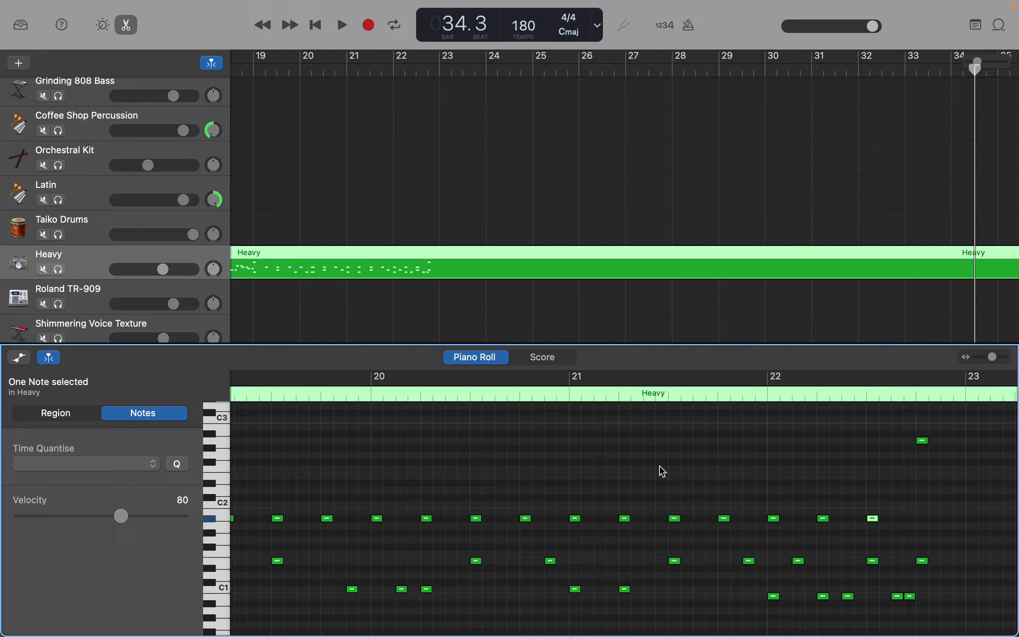
Add a B0 note halfway through beat 4 of bar 22.
scroll(663, 472, left, 2)
scroll(664, 471, down, 3)
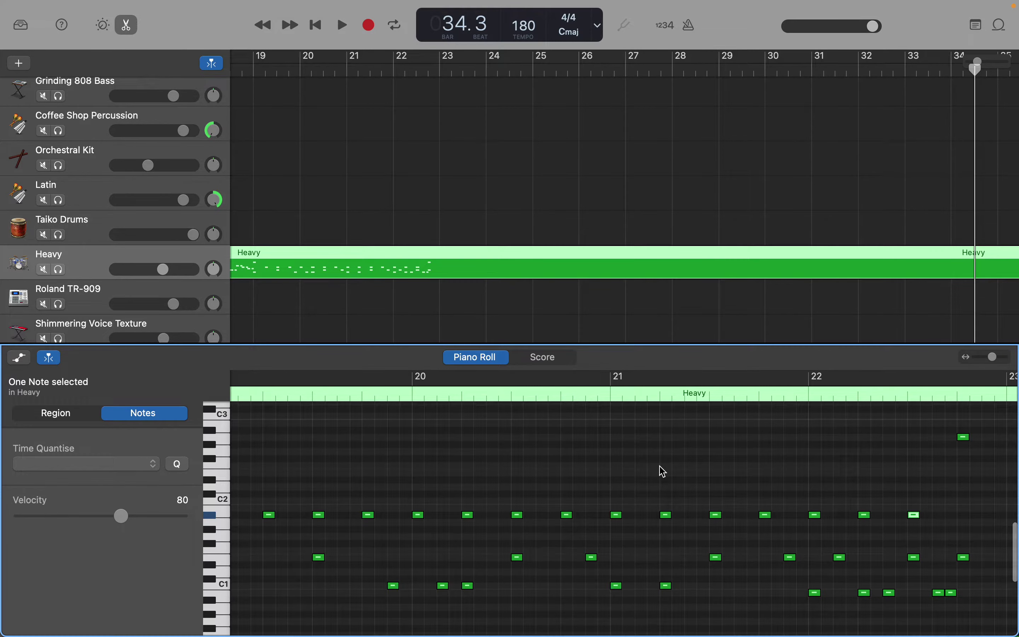
scroll(664, 471, up, 2)
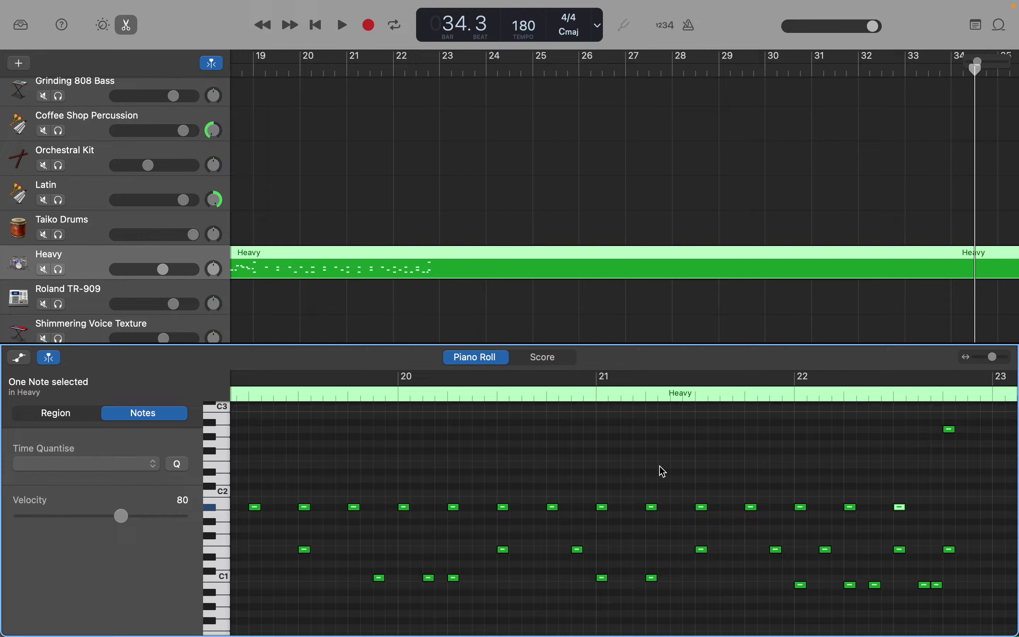
scroll(664, 471, right, 3)
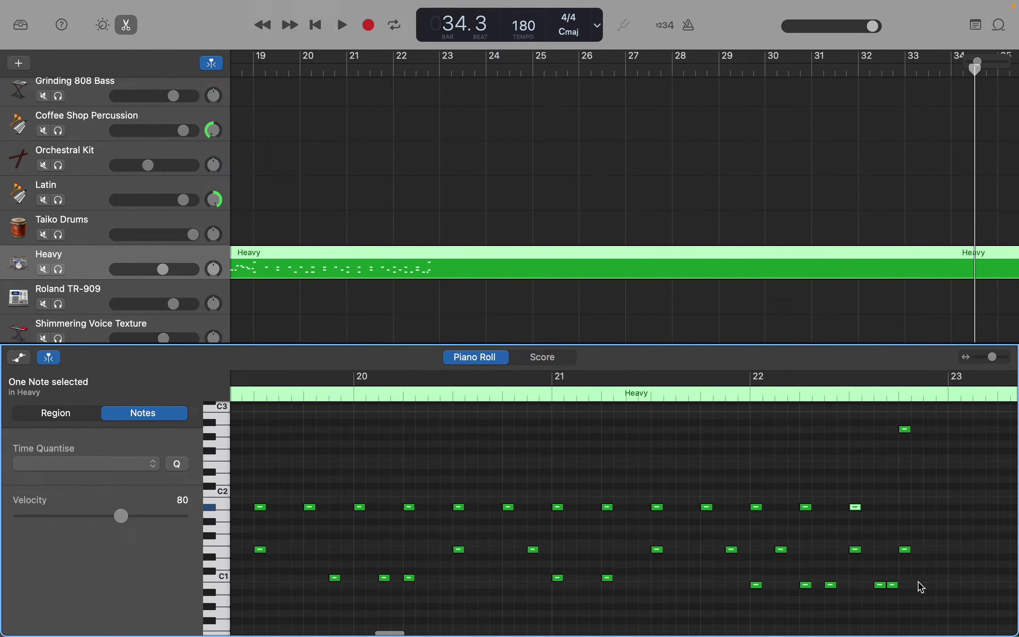
right_click(930, 589)
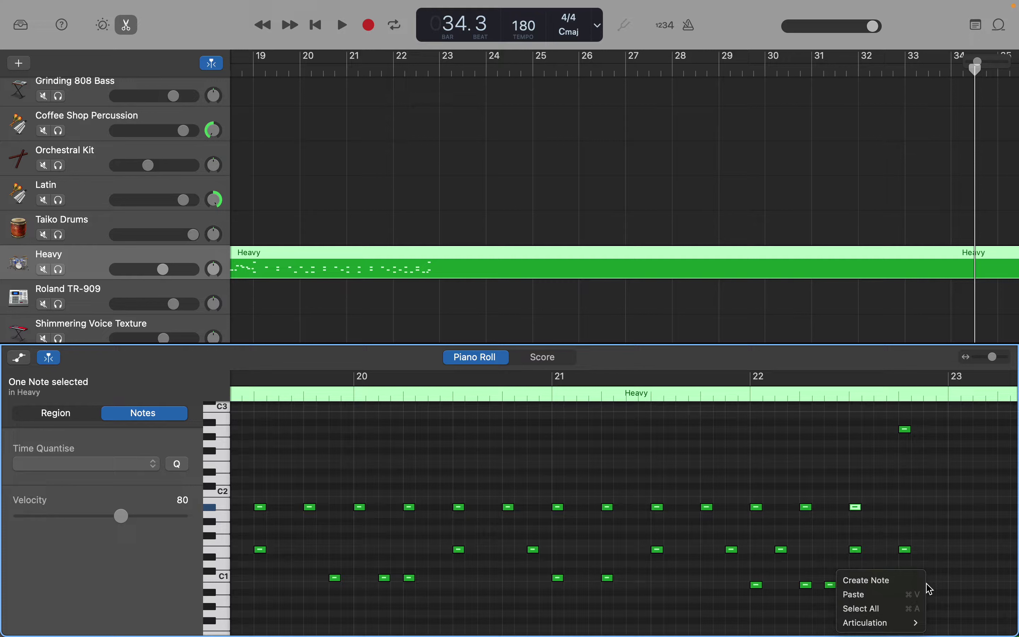
click(905, 580)
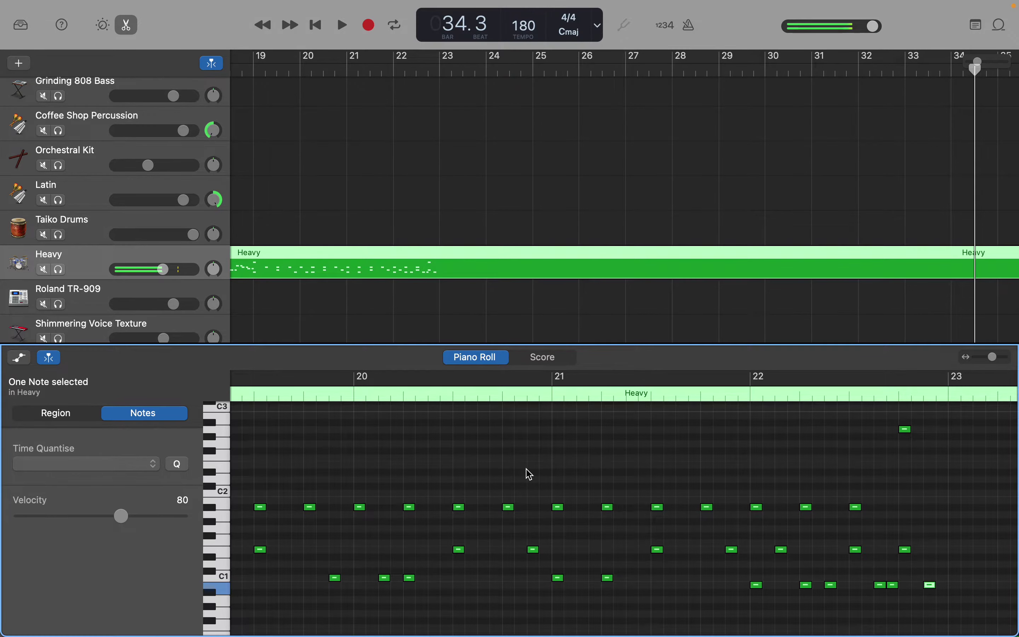
Copy the Heavy drum notes of bars 19–22 and paste them at the start of bar 23.
scroll(528, 473, left, 8)
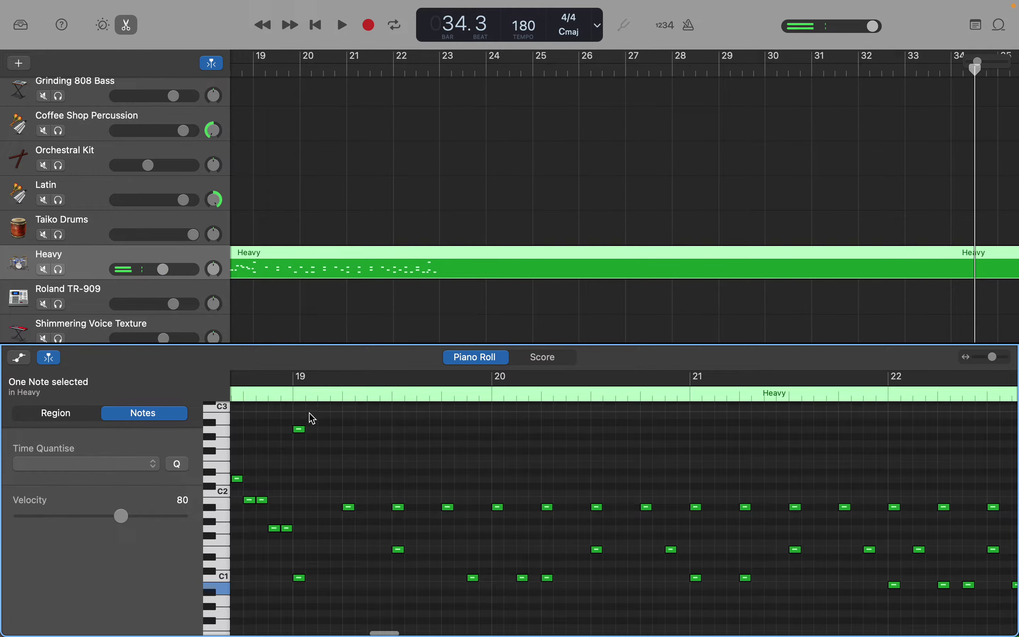
drag(300, 412, 806, 564)
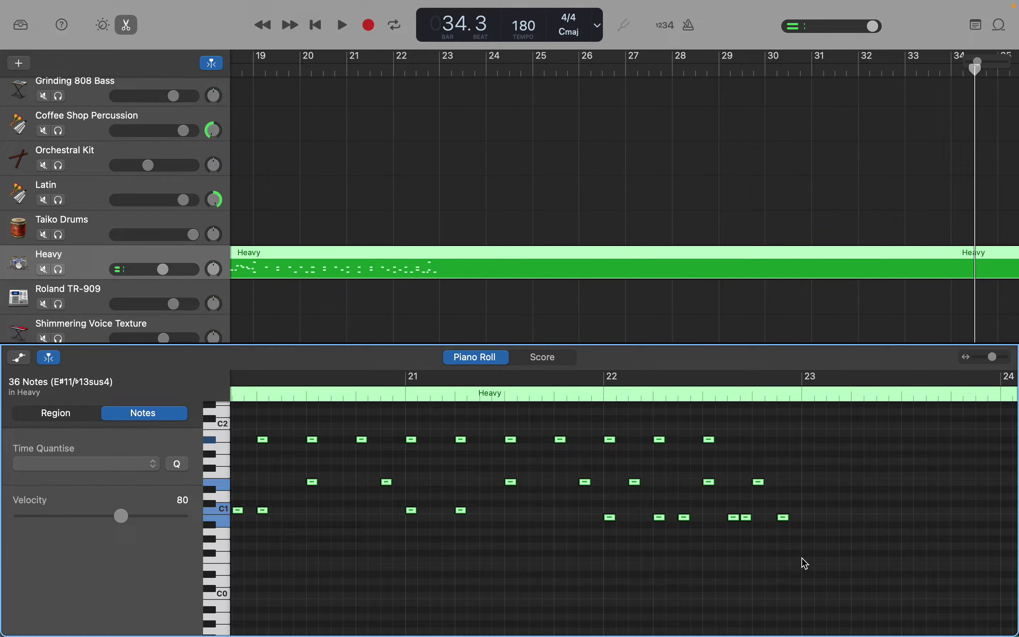
key(super+Right)
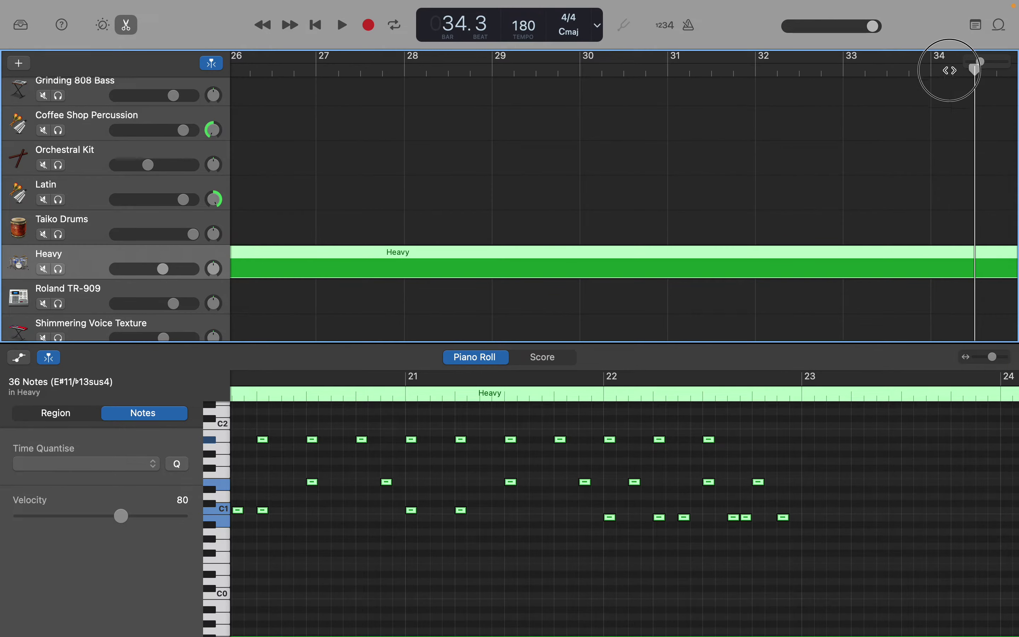
click(718, 106)
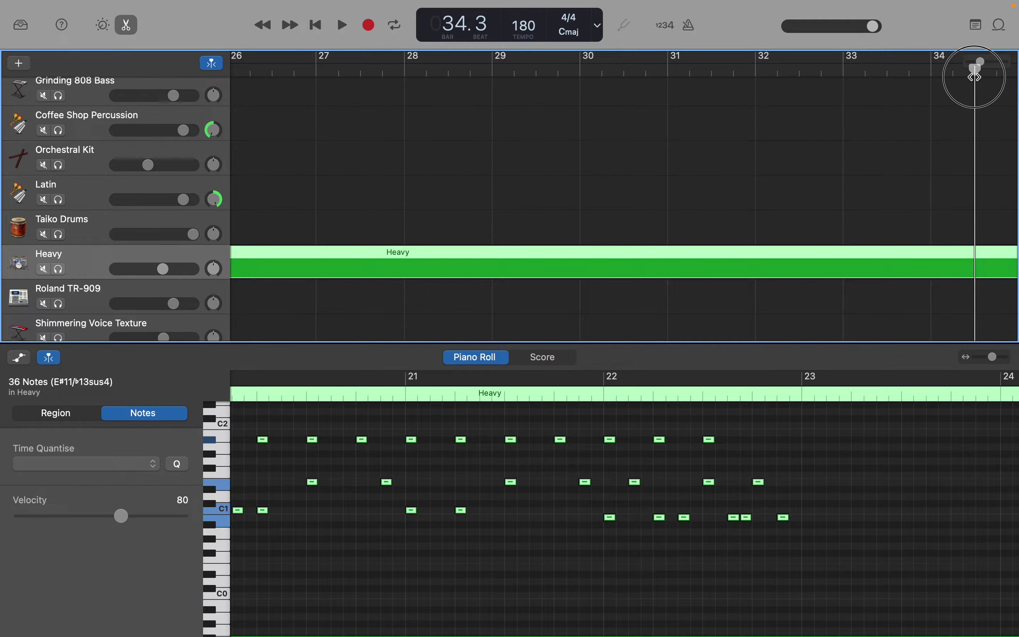
scroll(981, 60, down, 6)
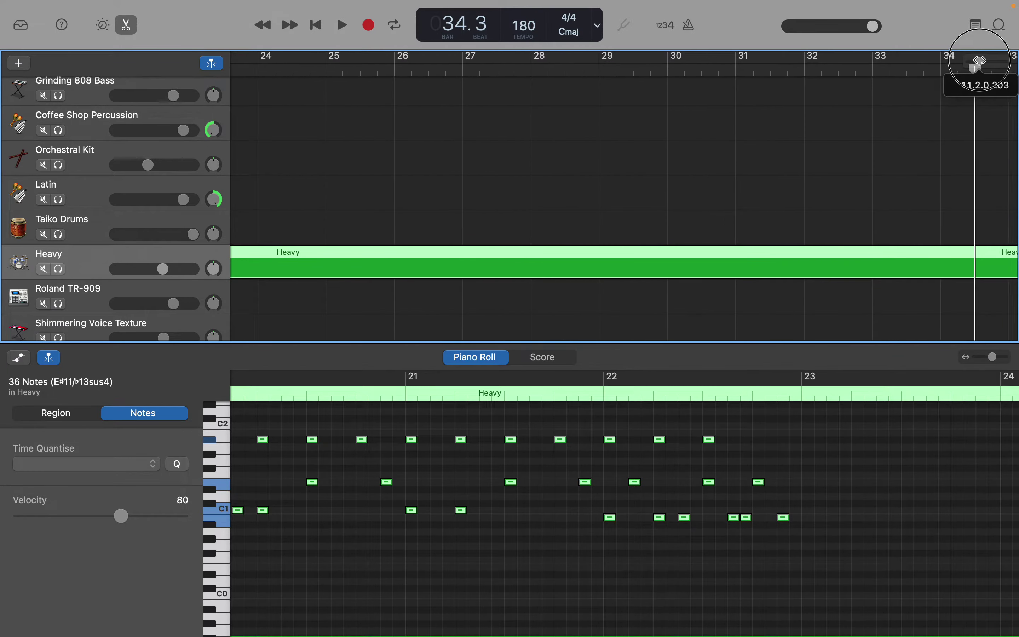
scroll(979, 60, down, 3)
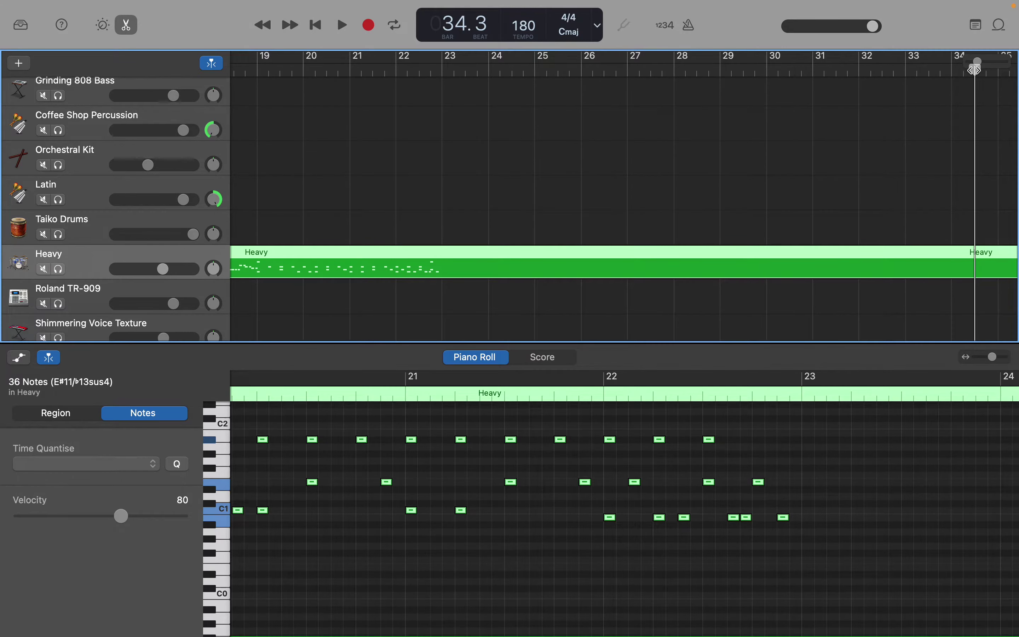
drag(974, 73, 446, 113)
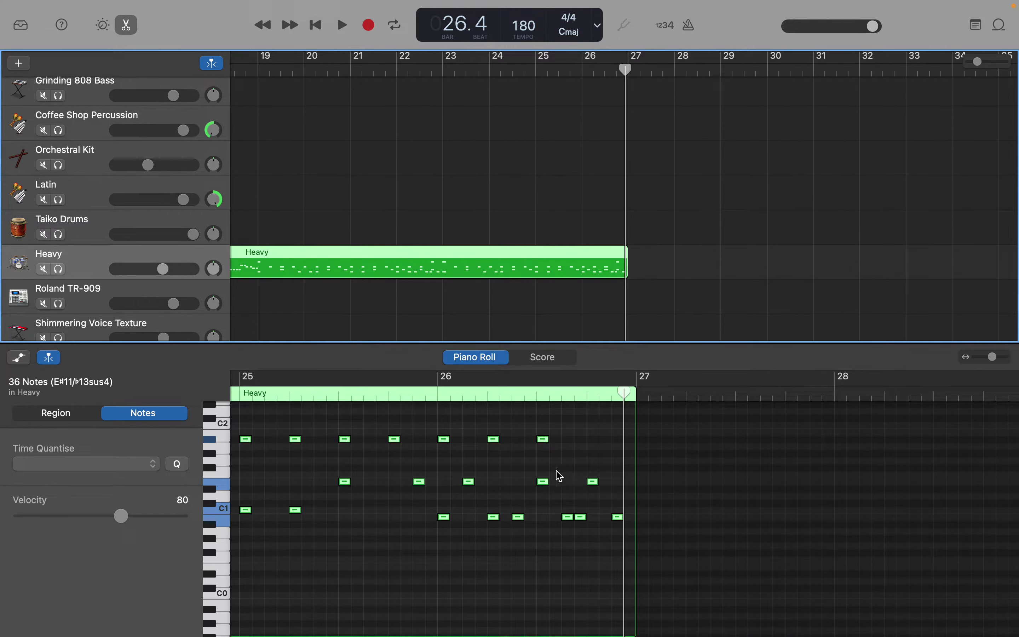
Extend the end of the Heavy region from the pasted pattern to past bar 34.
scroll(560, 476, left, 5)
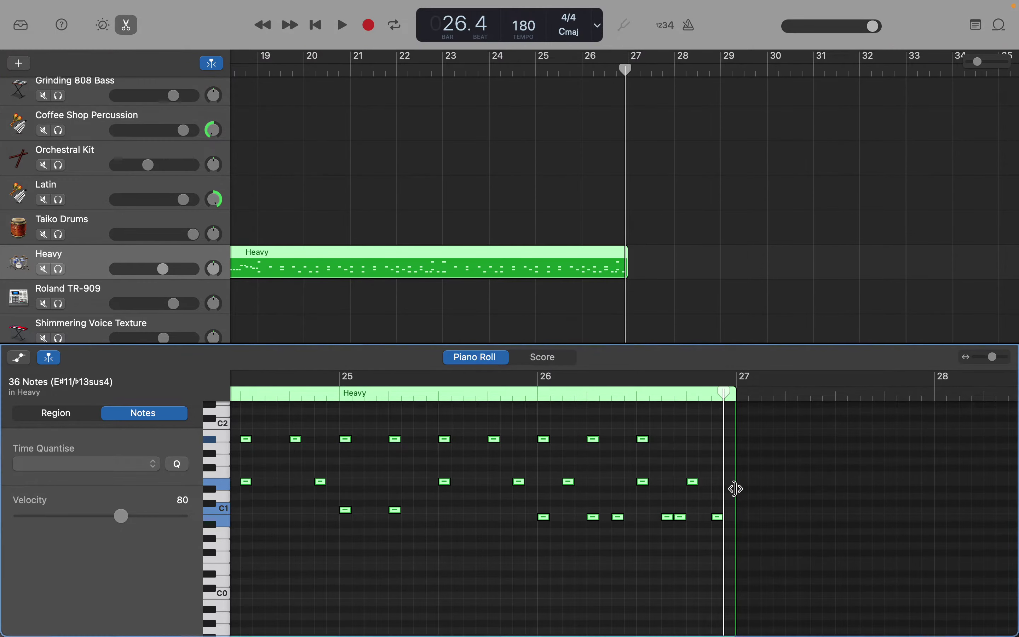
drag(735, 493, 1014, 481)
scroll(556, 479, left, 5)
scroll(555, 480, left, 10)
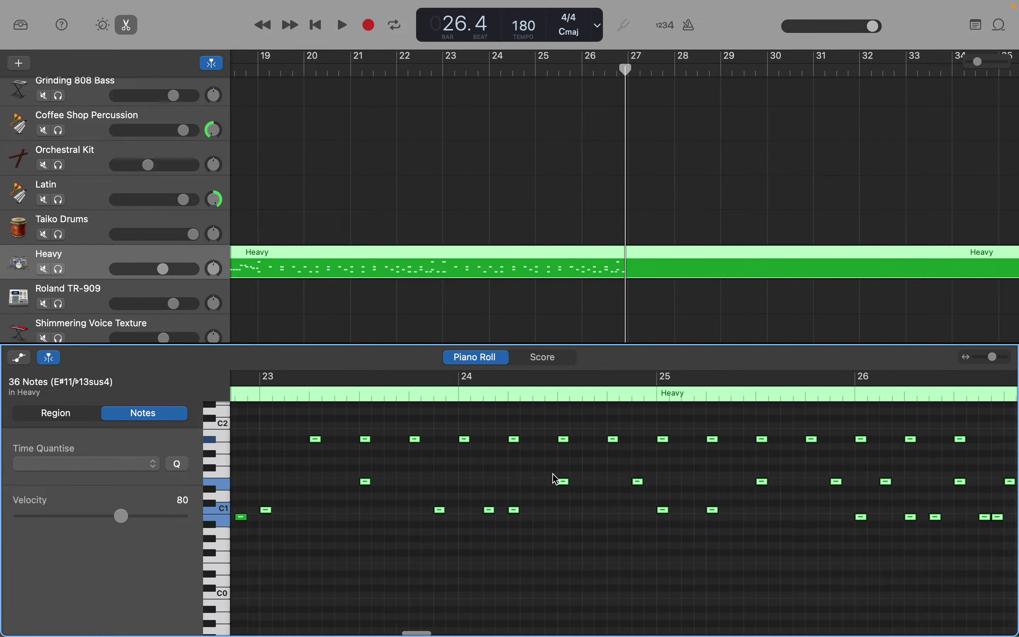
scroll(555, 479, right, 5)
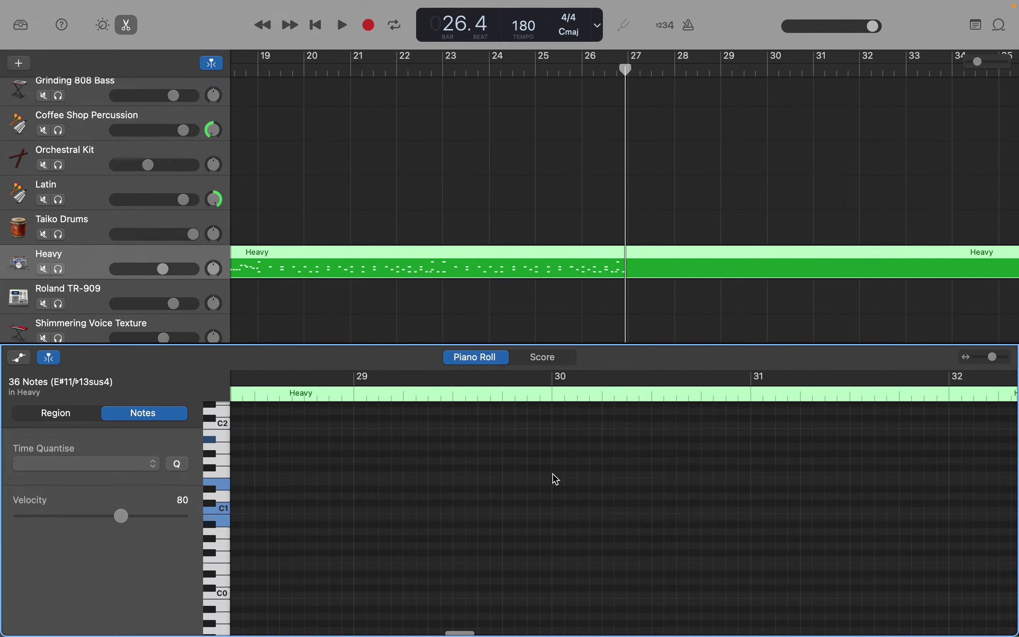
scroll(678, 488, left, 2)
scroll(679, 489, left, 3)
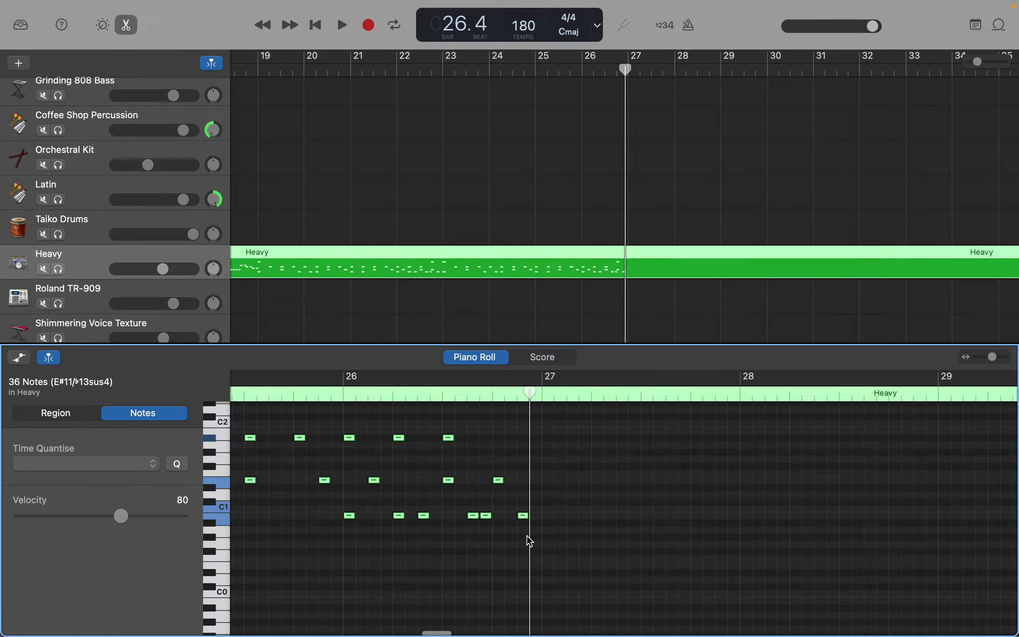
click(524, 517)
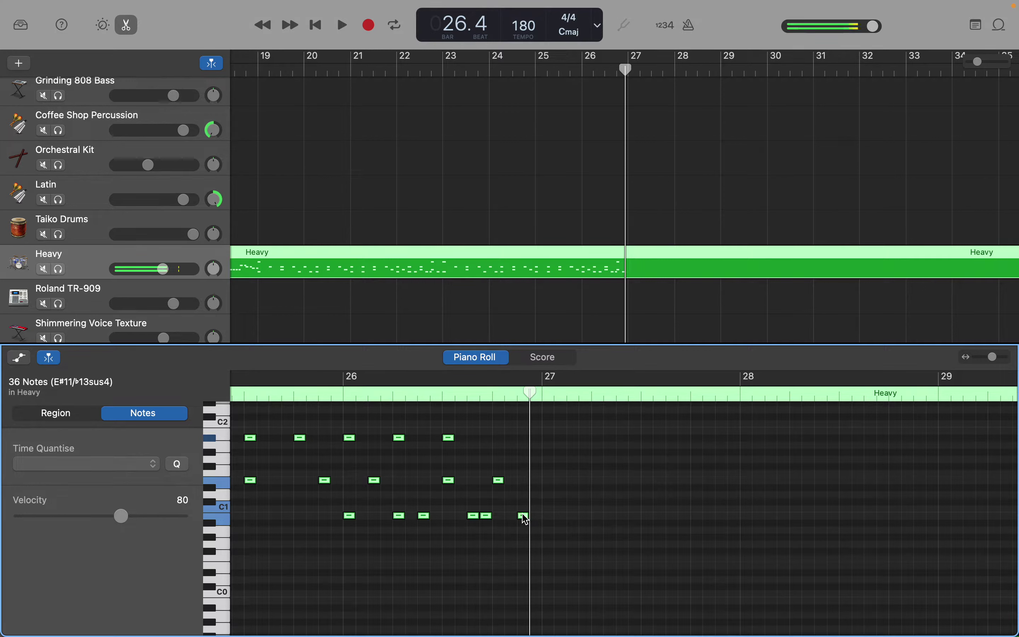
key(Delete)
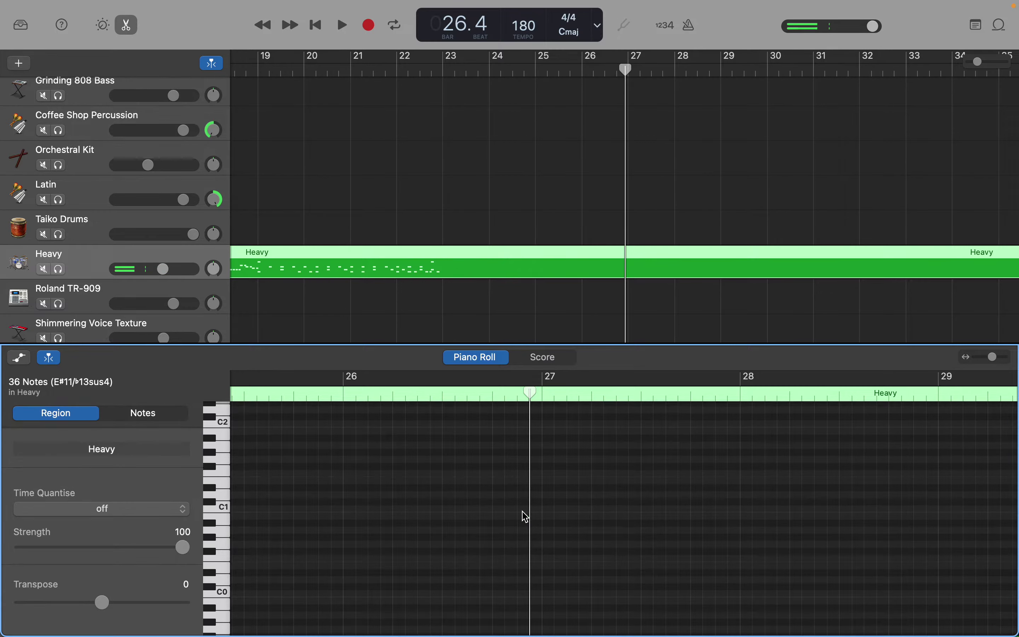
key(super+z)
click(509, 553)
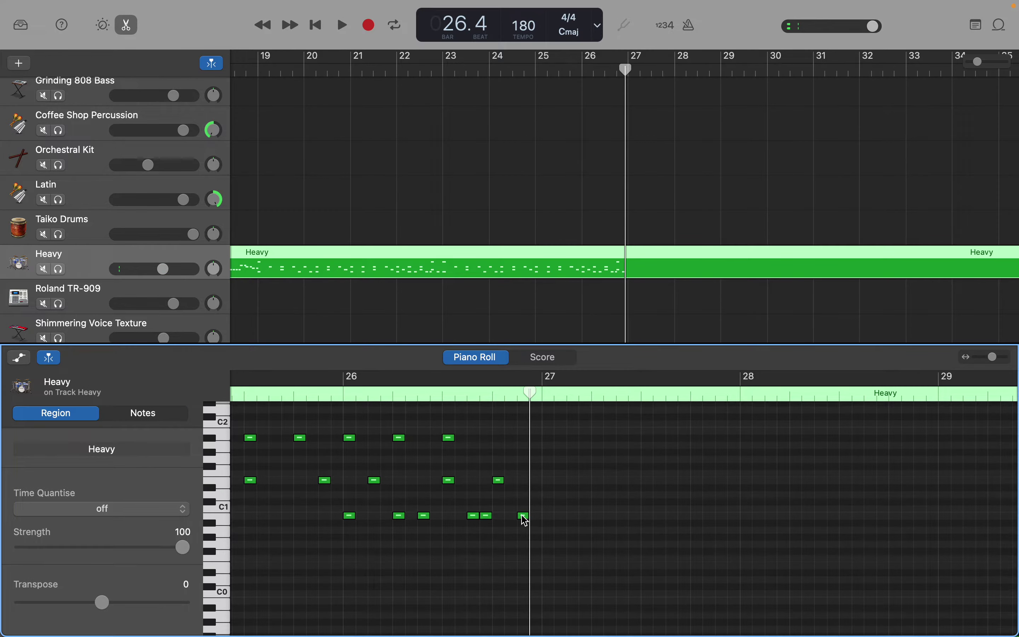
Delete the last B0 note of bar 26 and move the playhead to the start of bar 27.
click(524, 517)
key(Delete)
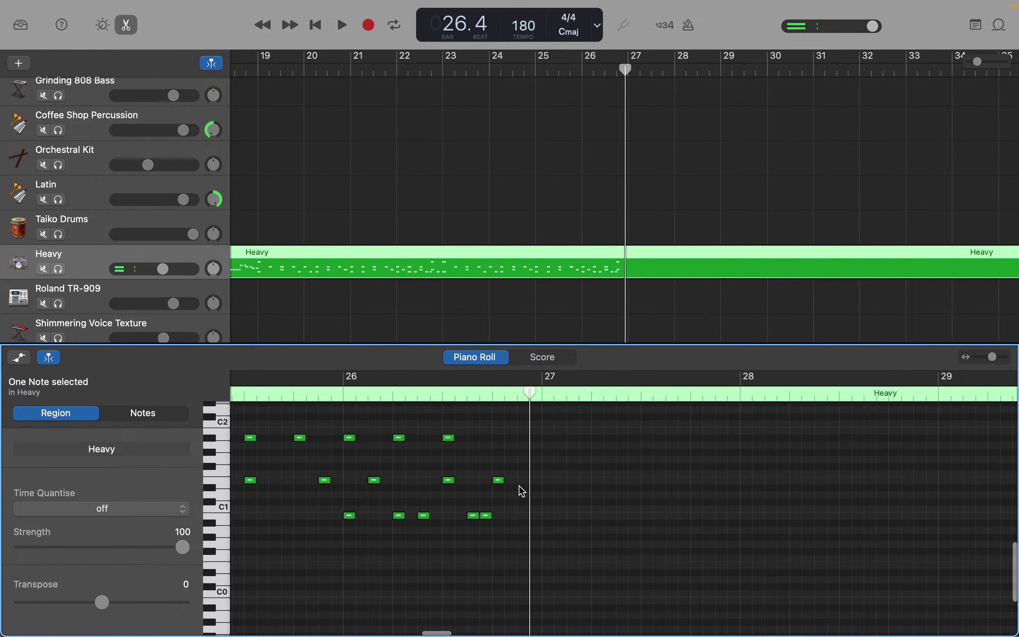
drag(530, 391, 542, 392)
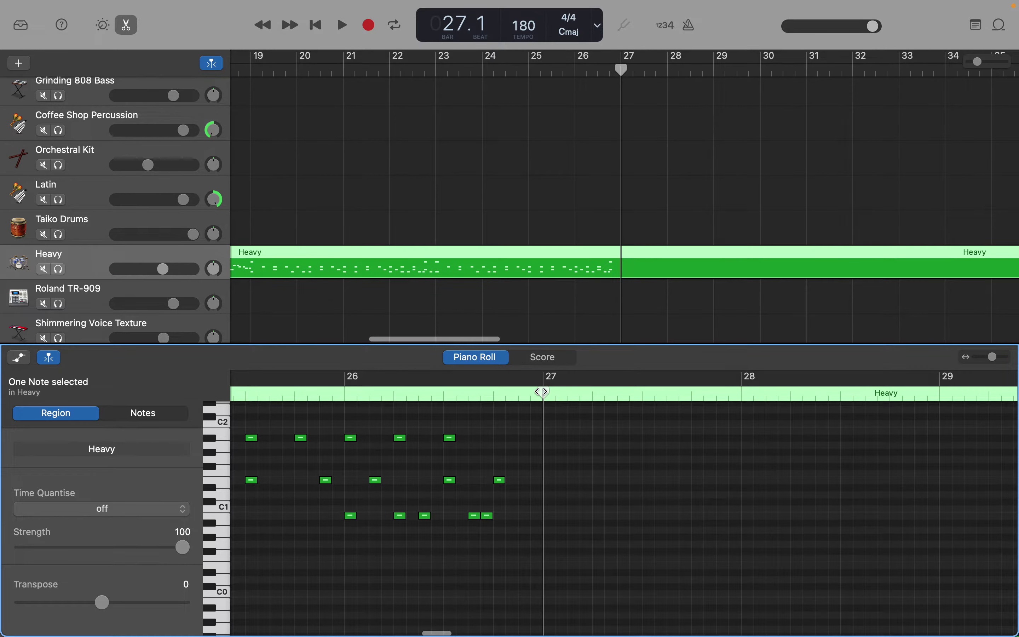
Add two consecutive sixteenth E1 notes in the second half of beat 4 of bar 26.
right_click(527, 484)
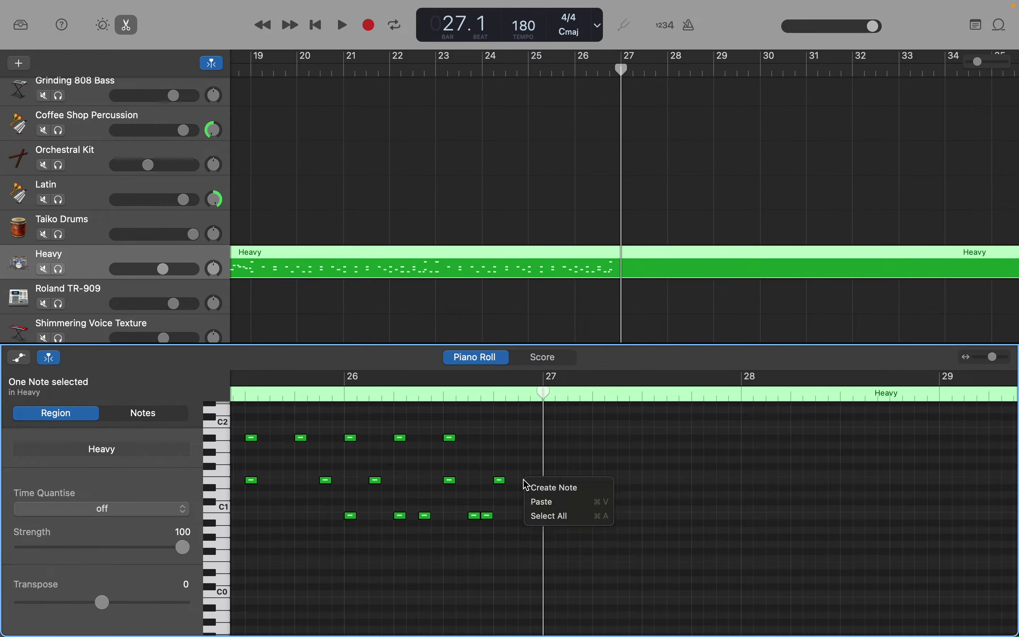
click(534, 487)
right_click(539, 486)
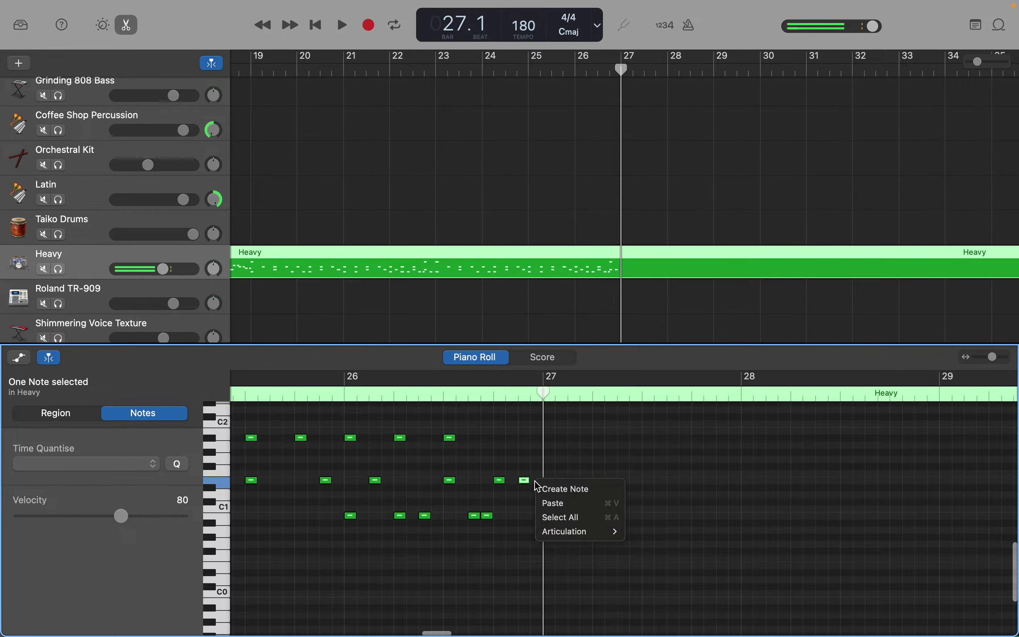
click(547, 489)
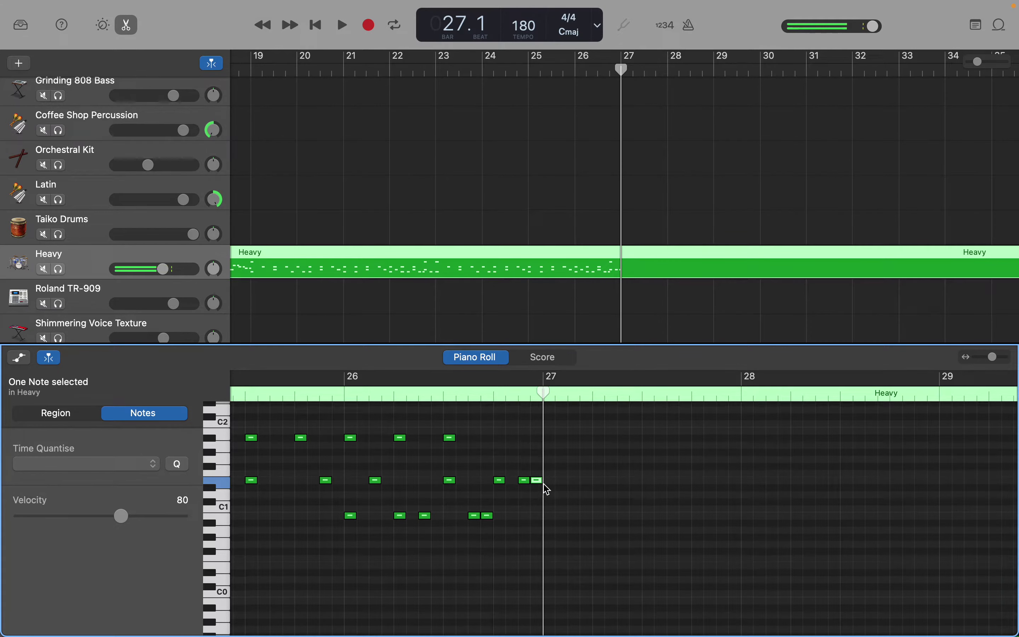
Add an A2 note and a B0 note on beat 1 of bar 27.
scroll(547, 488, up, 3)
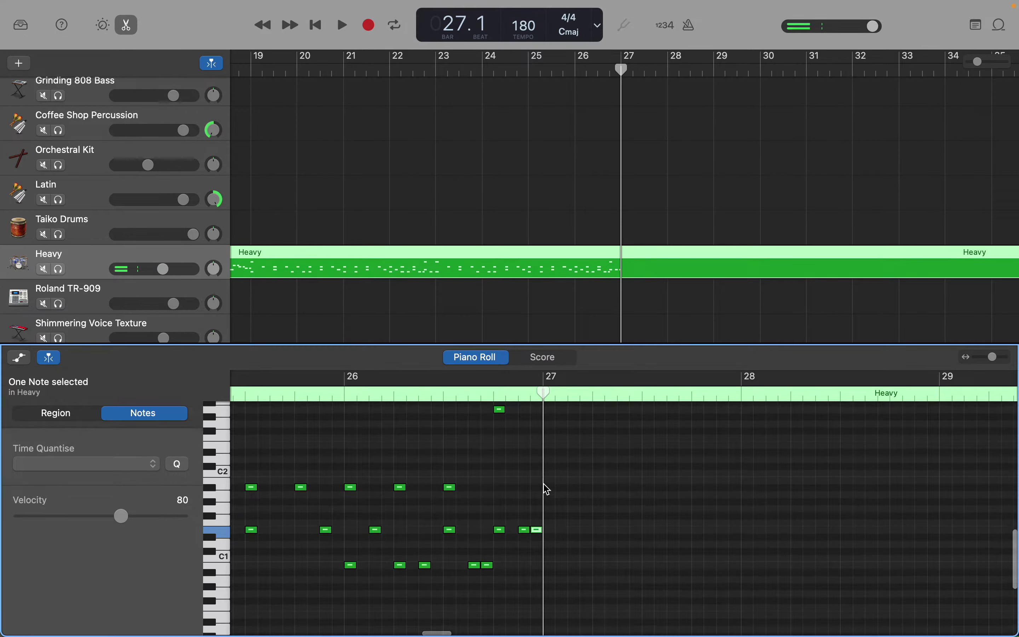
scroll(546, 488, up, 2)
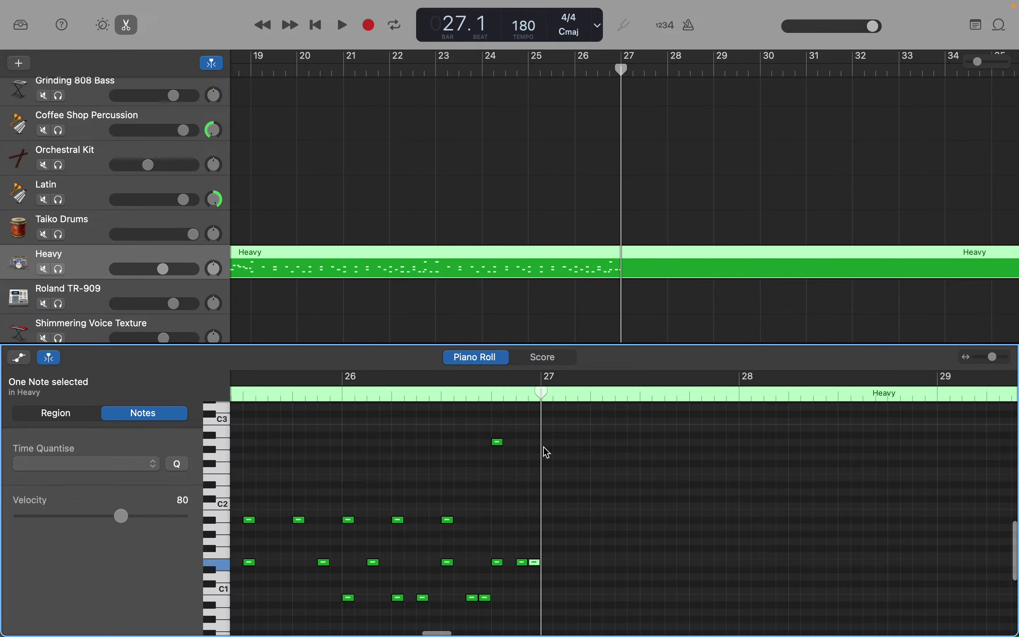
scroll(547, 452, down, 1)
scroll(547, 451, right, 2)
scroll(546, 451, up, 1)
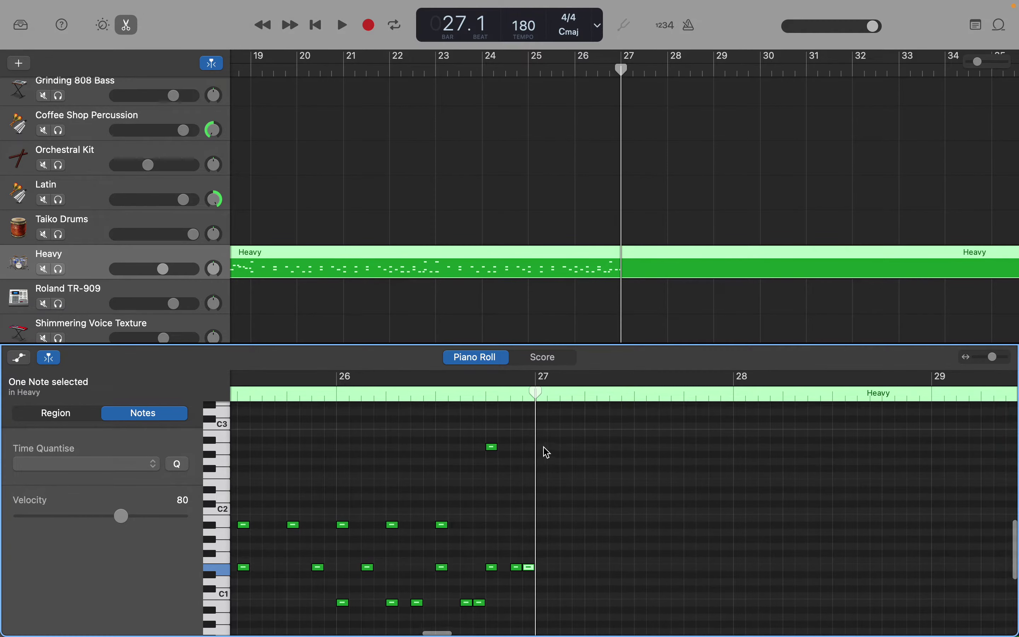
scroll(546, 452, down, 2)
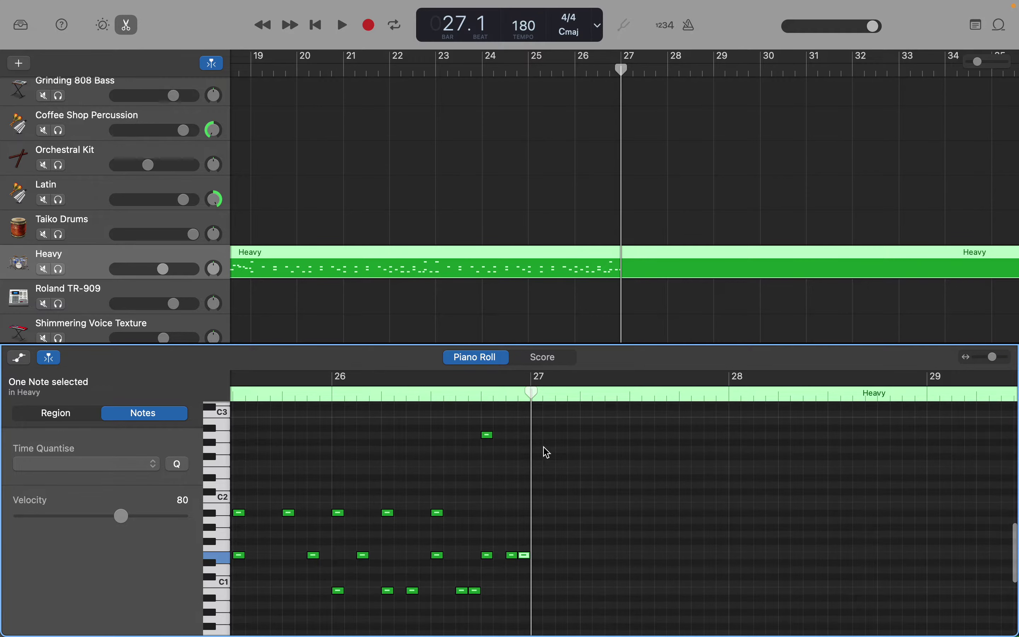
right_click(542, 440)
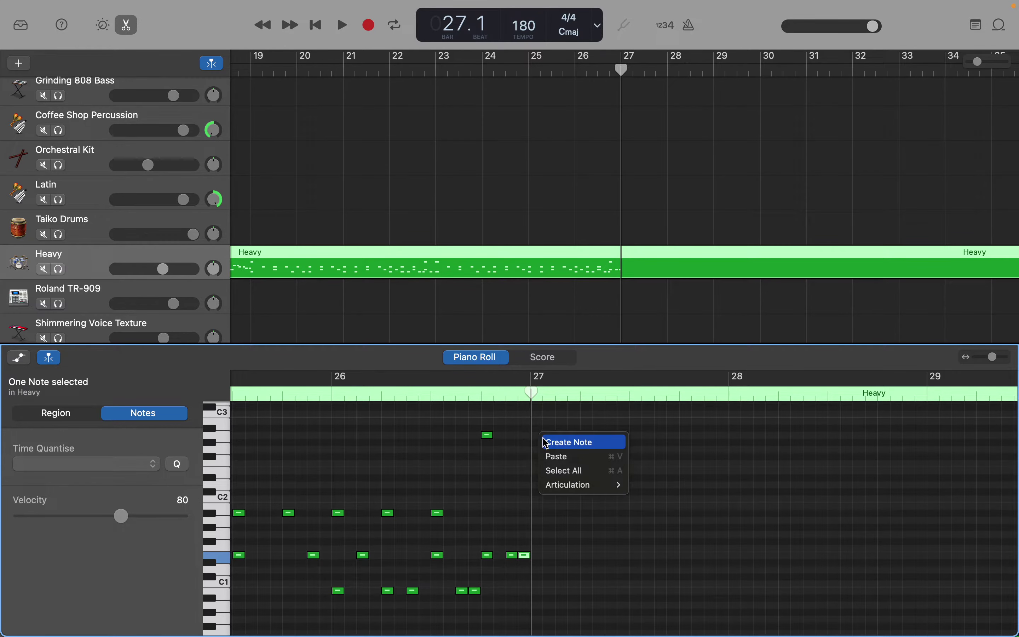
click(549, 443)
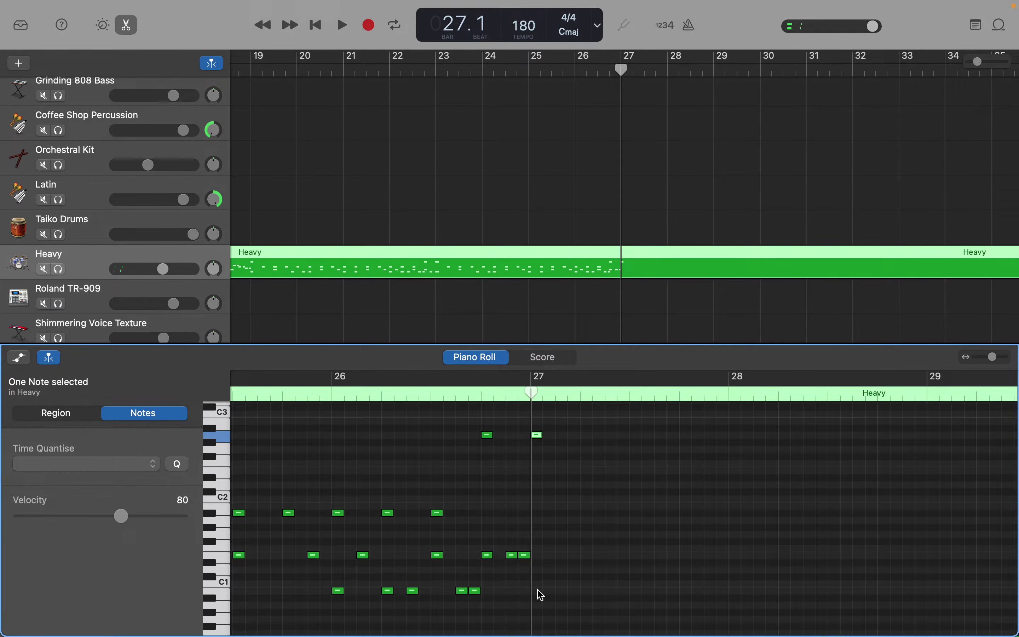
right_click(542, 595)
click(547, 577)
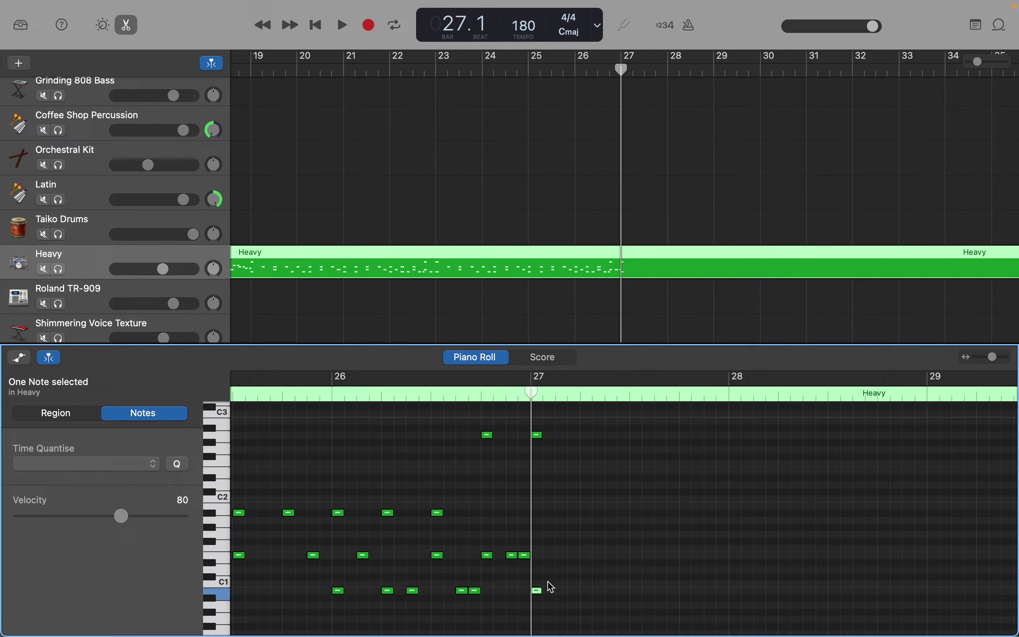
Check the patterns in bars 22–26 for reference and add an E1 note on beat 2 of bar 27.
scroll(551, 586, left, 10)
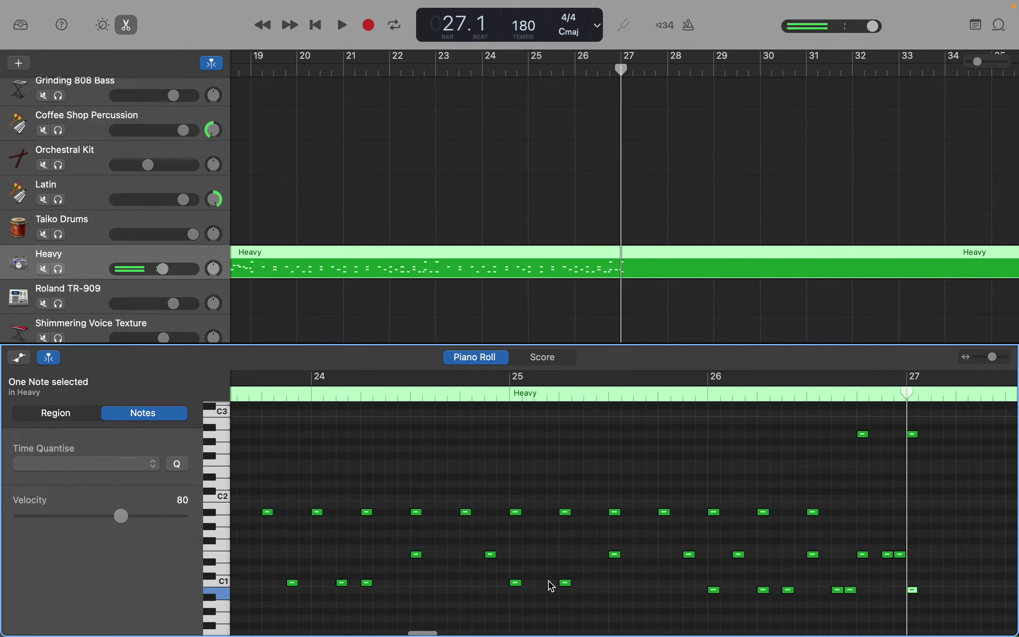
scroll(552, 586, left, 12)
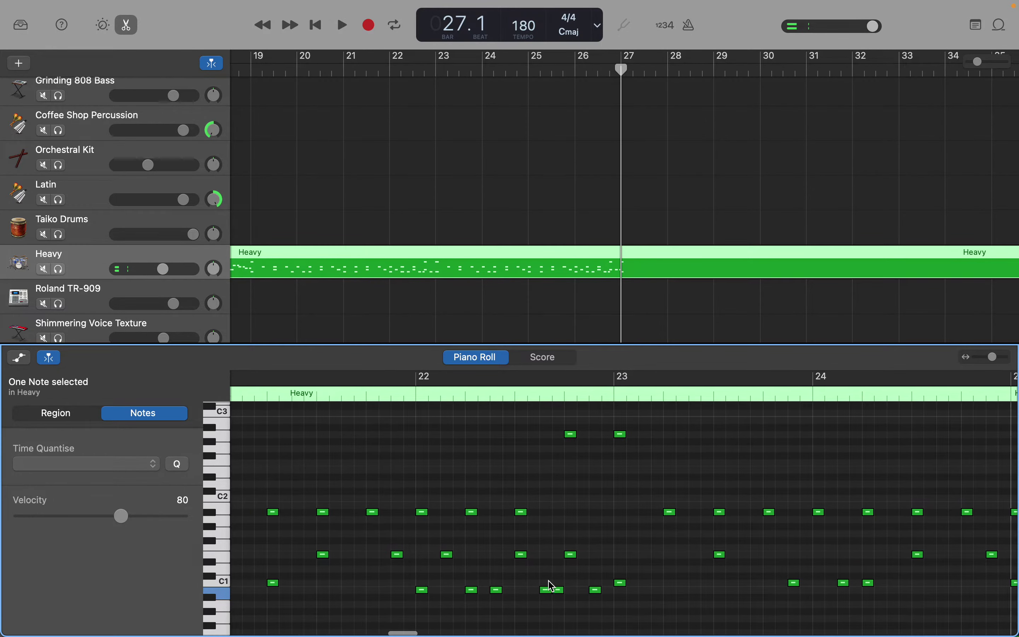
scroll(551, 586, right, 5)
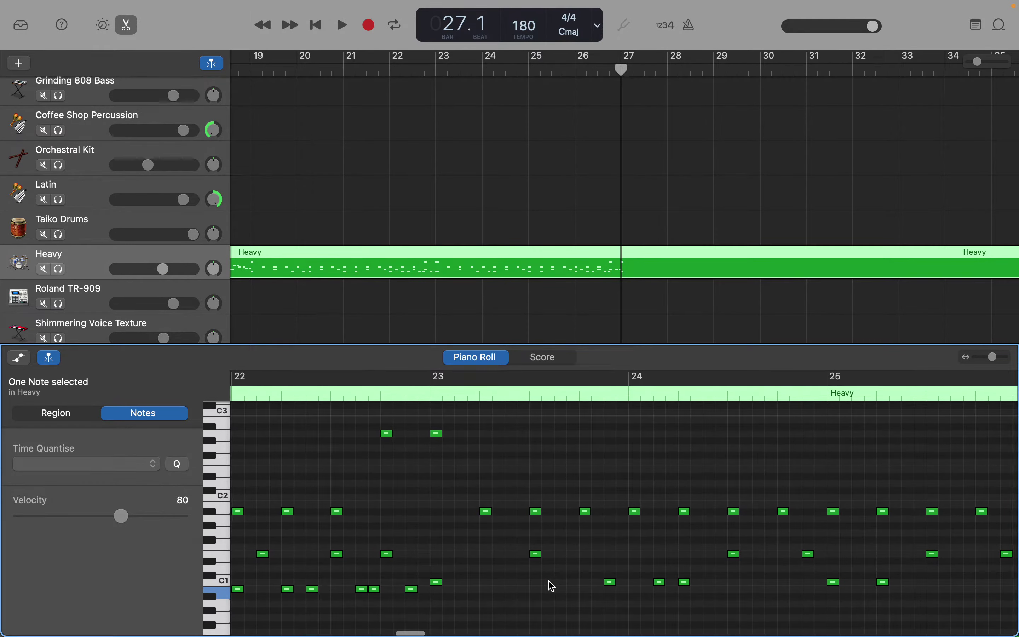
scroll(551, 586, right, 4)
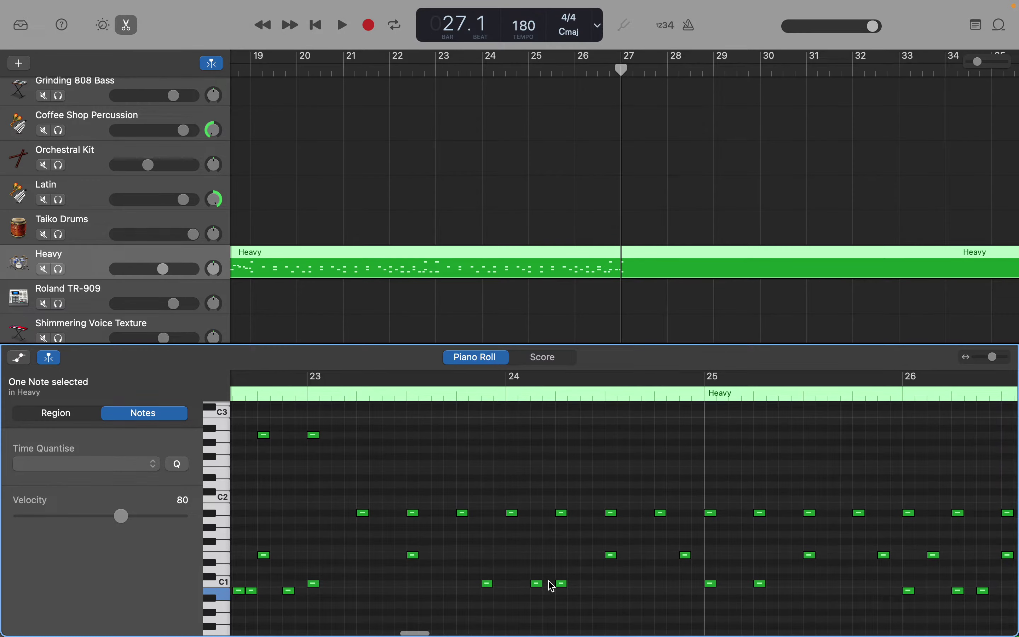
scroll(551, 586, right, 9)
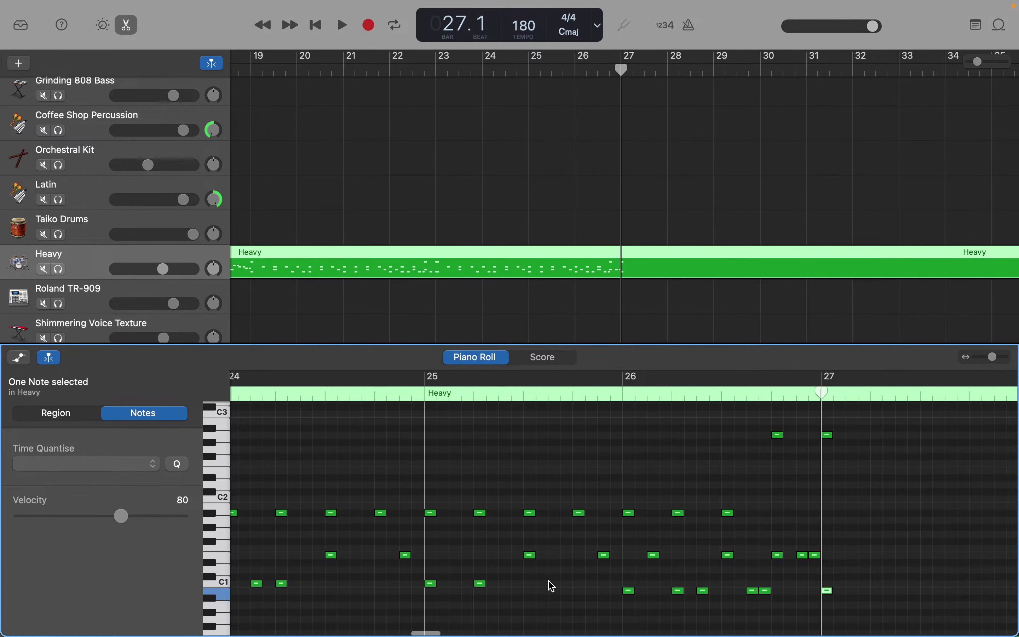
scroll(552, 586, right, 10)
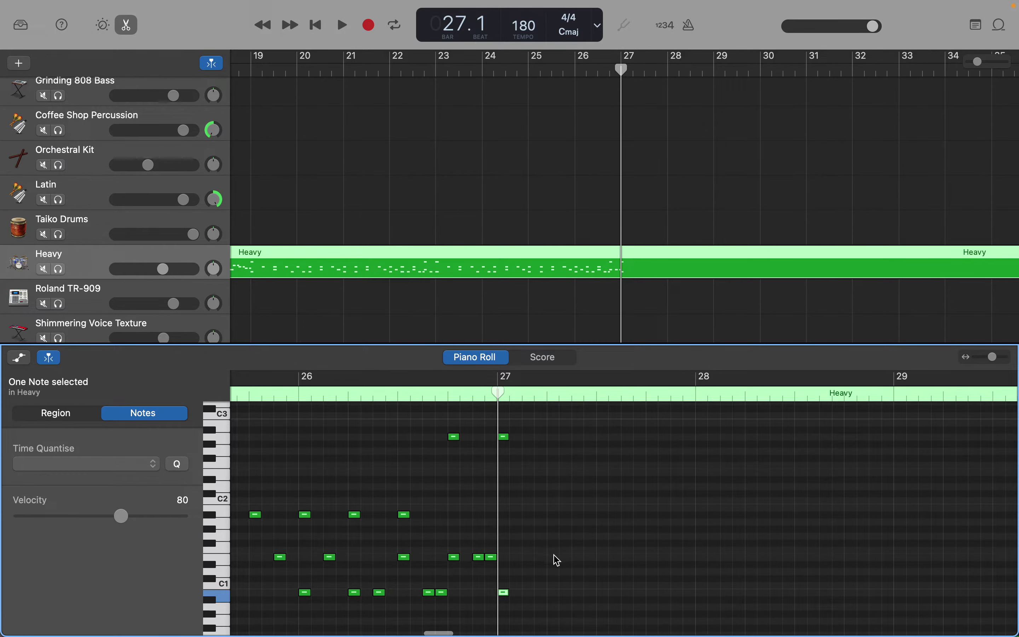
right_click(556, 562)
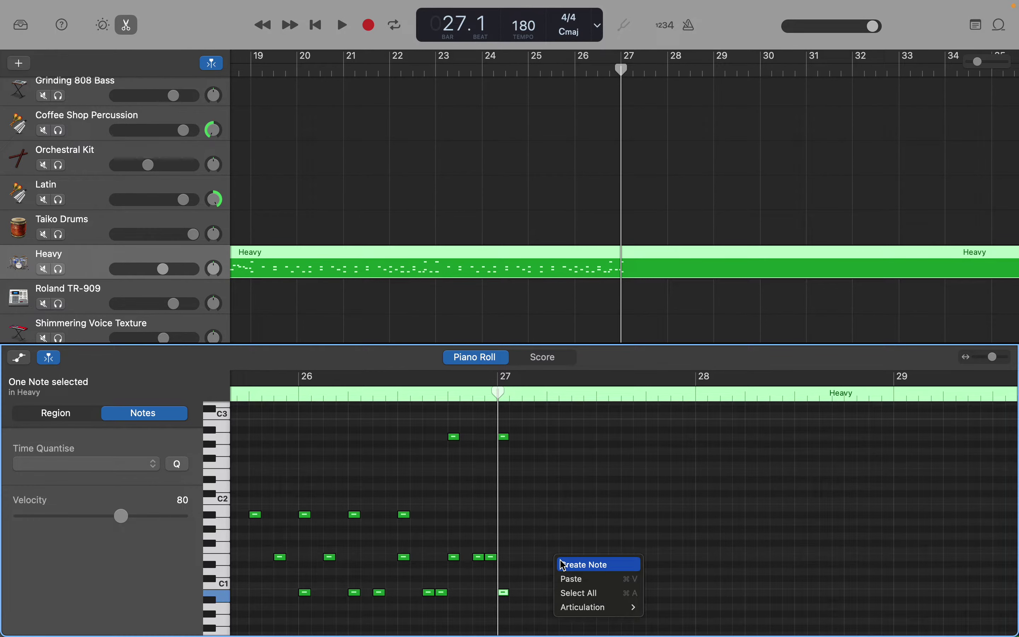
click(560, 563)
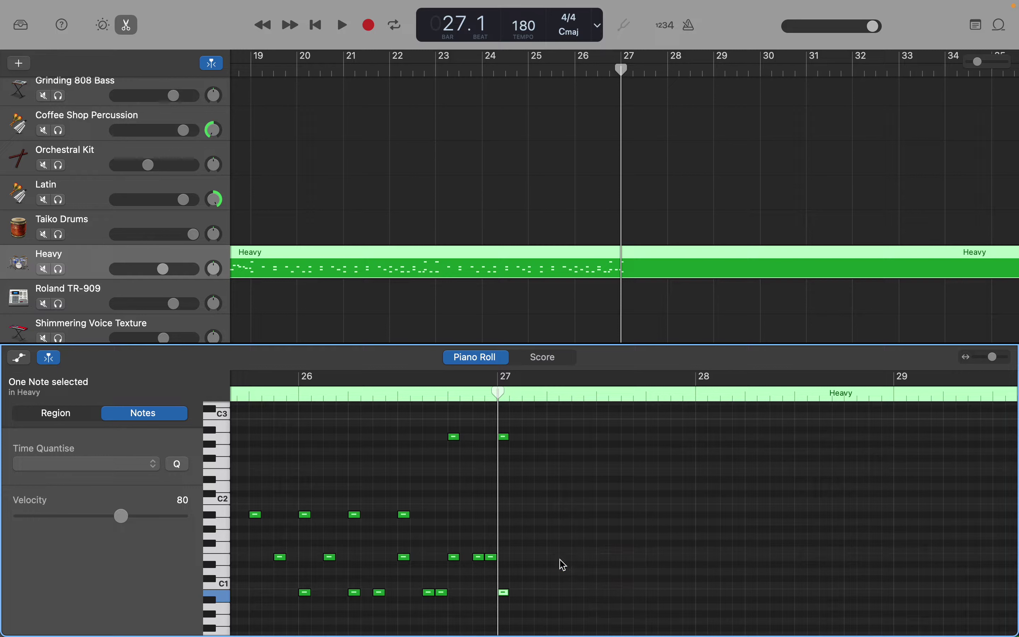
right_click(510, 522)
click(510, 523)
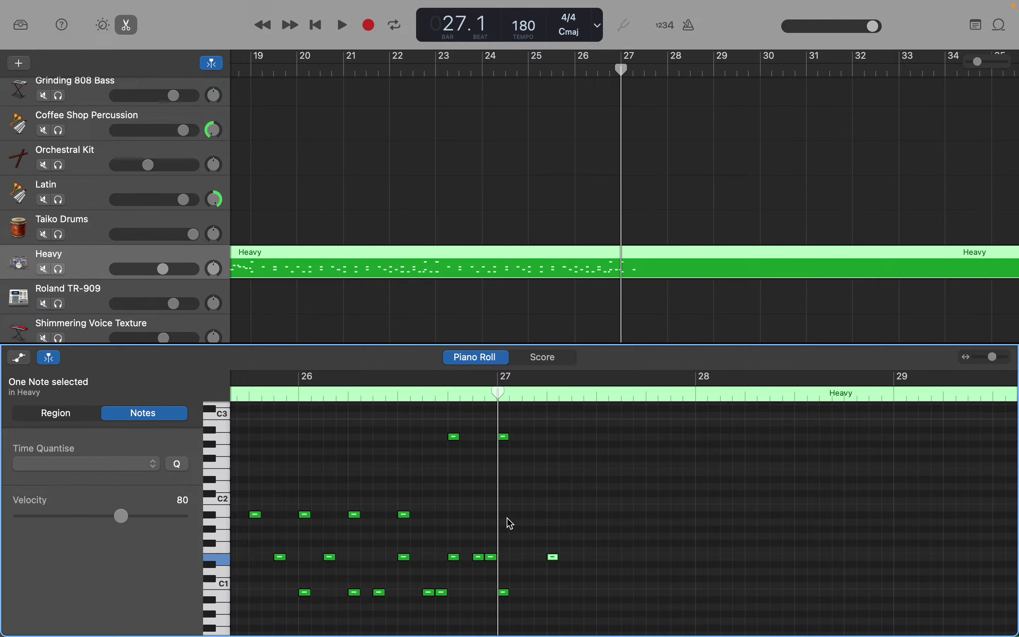
Add an eighth-note-long A#1 note at the start of bar 27 and place the playhead at its end.
right_click(511, 522)
click(512, 522)
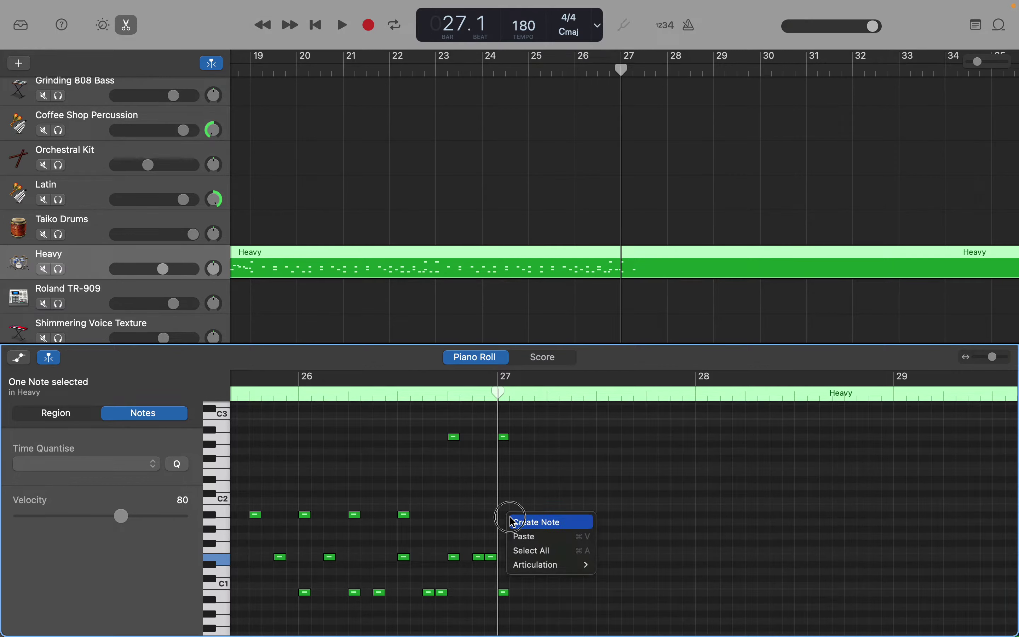
super+click(513, 522)
drag(511, 515, 517, 517)
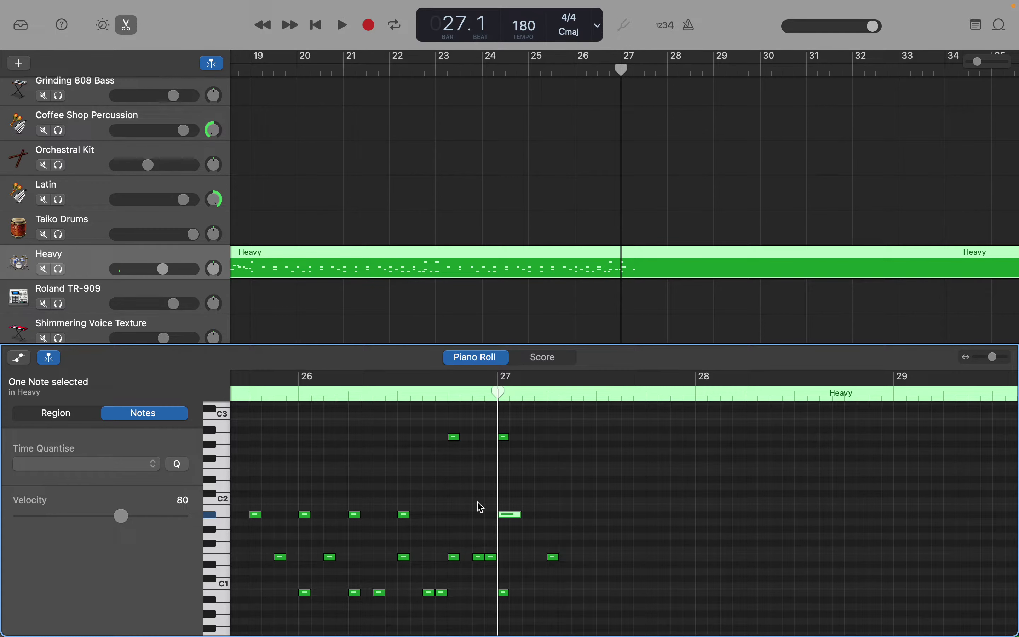
drag(497, 396, 522, 393)
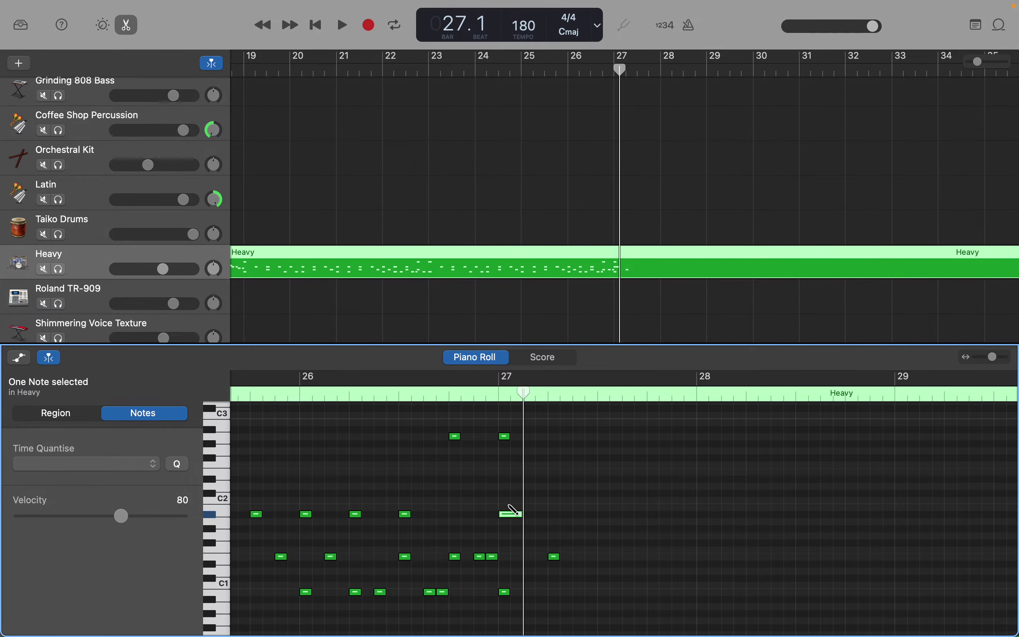
Paste the A#1 note repeatedly to fill bars 27–33 with consecutive eighth notes.
key(super+v)
key(super+v)
key(super+v)
key(super+v)
key(super+v)
key(super+v)
key(super+v)
key(super+v)
key(super+v)
key(super+v)
key(super+v)
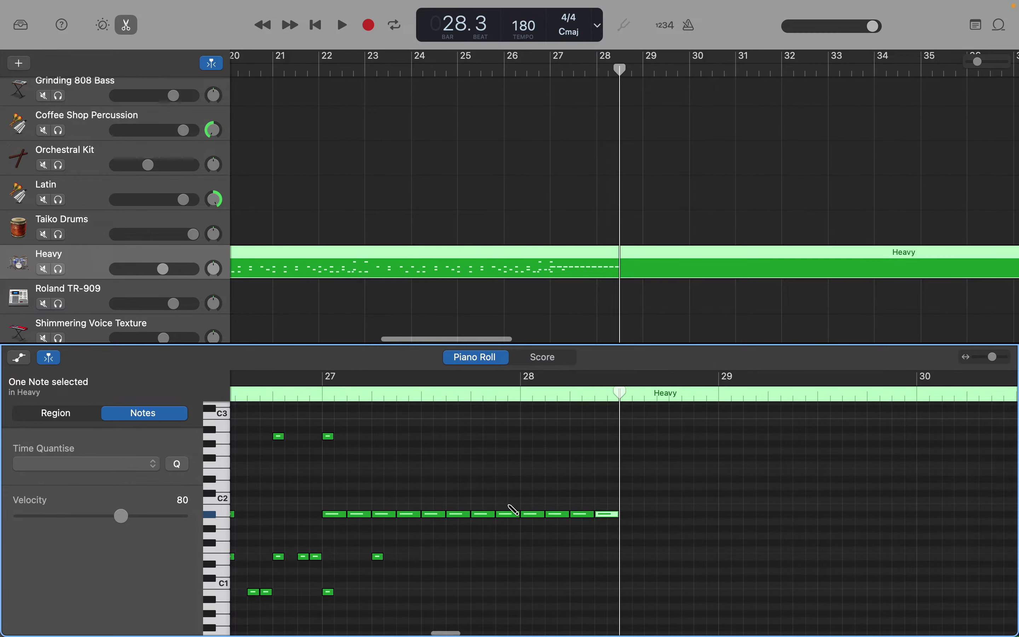
key(super+v)
key(super+v)
key(super+v)
key(super+v)
key(super+v)
key(super+v)
key(super+v)
key(super+v)
key(super+v)
key(super+v)
key(super+v)
key(super+v)
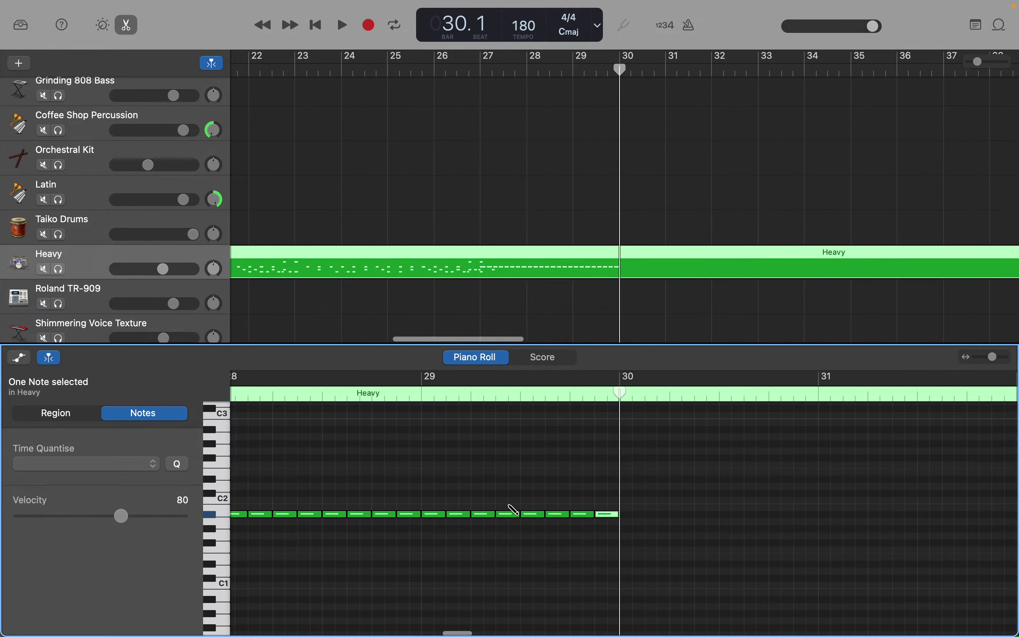
key(super+v)
key(super+v)
key(super+v)
key(super+v)
key(super+v)
key(super+v)
key(super+v)
key(super+v)
key(super+v)
key(super+v)
key(super+v)
key(super+v)
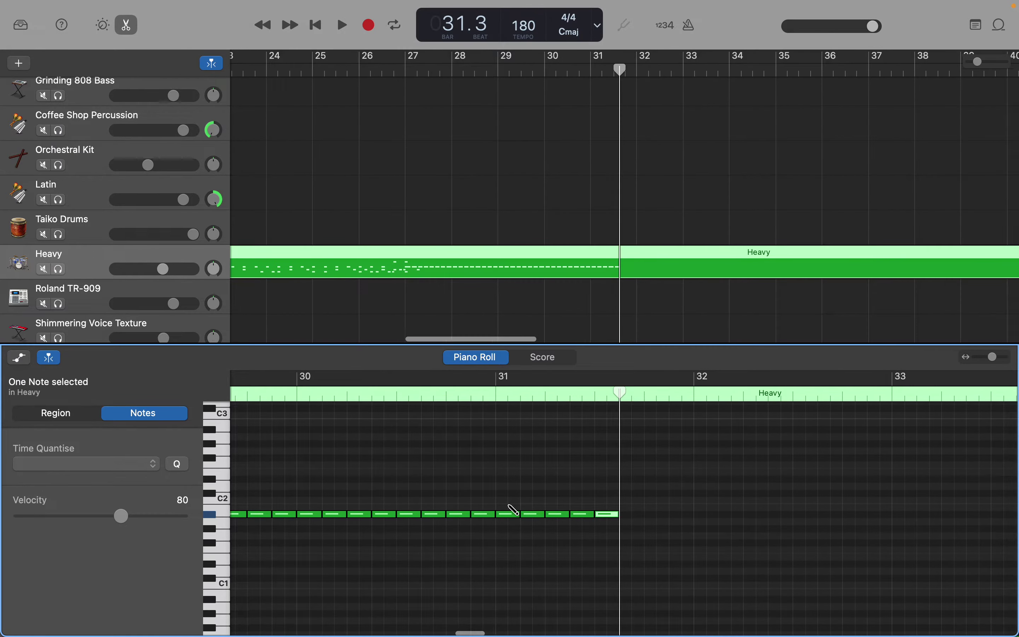
key(super+v)
key(super+v)
key(super+v)
key(super+v)
key(super+v)
key(super+v)
key(super+v)
key(super+v)
key(super+v)
key(super+v)
key(super+v)
key(super+v)
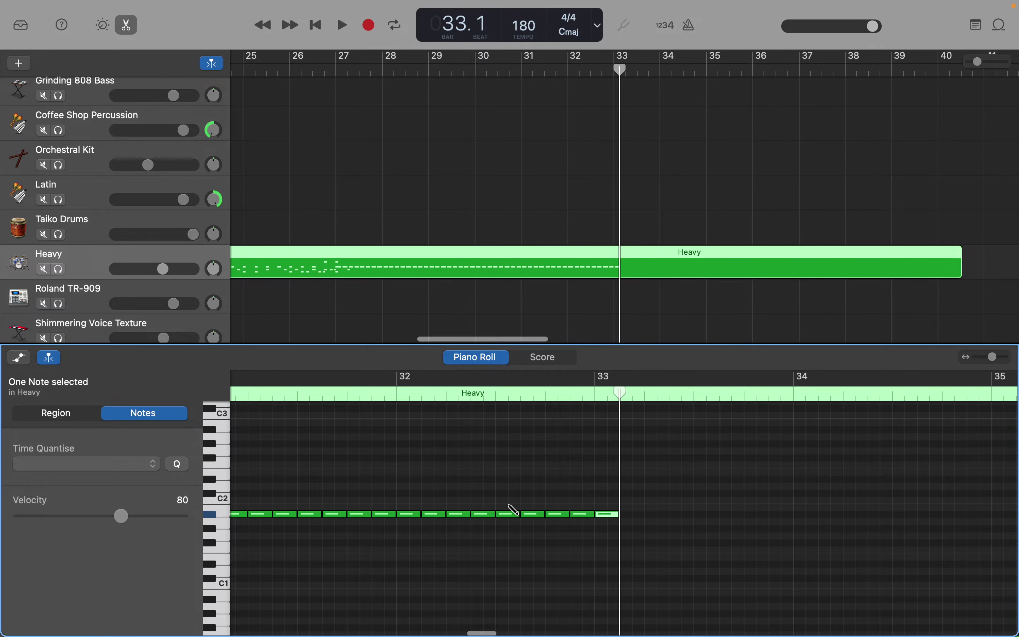
key(super+v)
key(super+v)
key(super+v)
key(super+v)
key(super+v)
key(super+v)
key(super+v)
key(super+v)
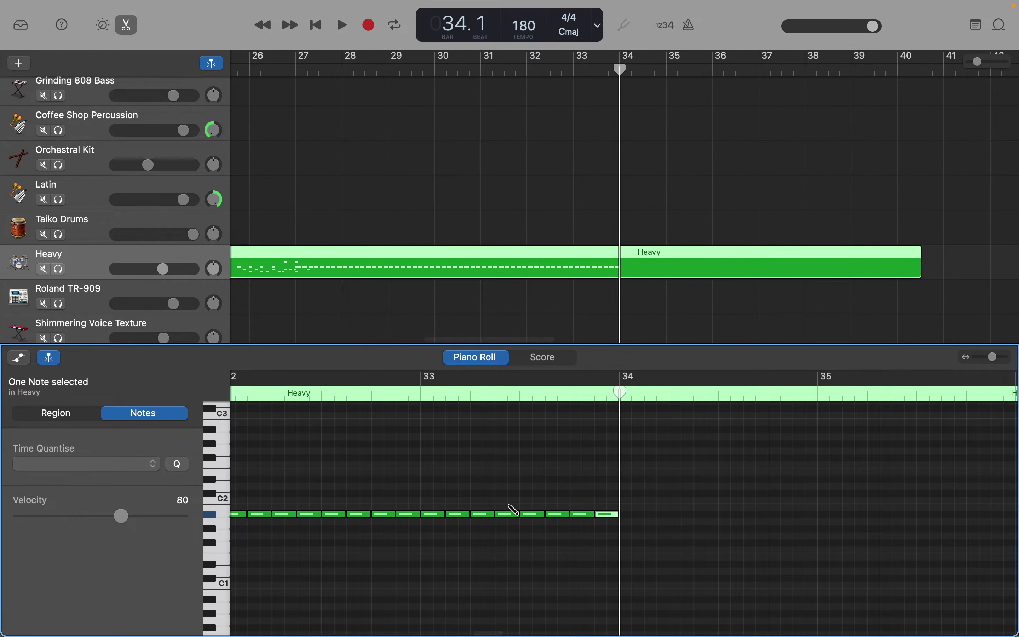
Delete the first A#1 note at the start of bar 27.
scroll(514, 510, left, 15)
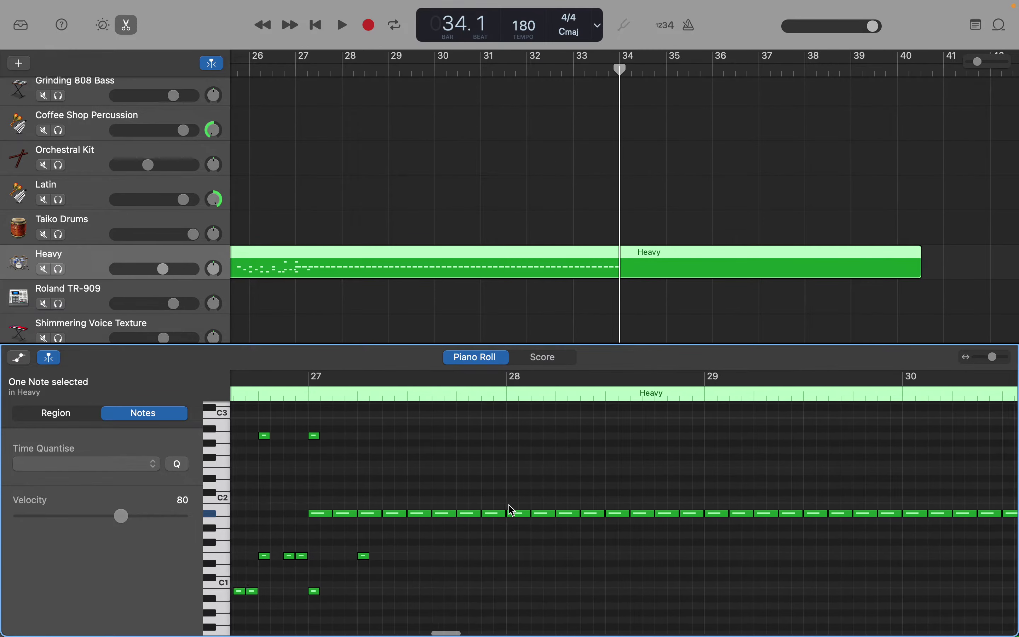
scroll(512, 510, left, 3)
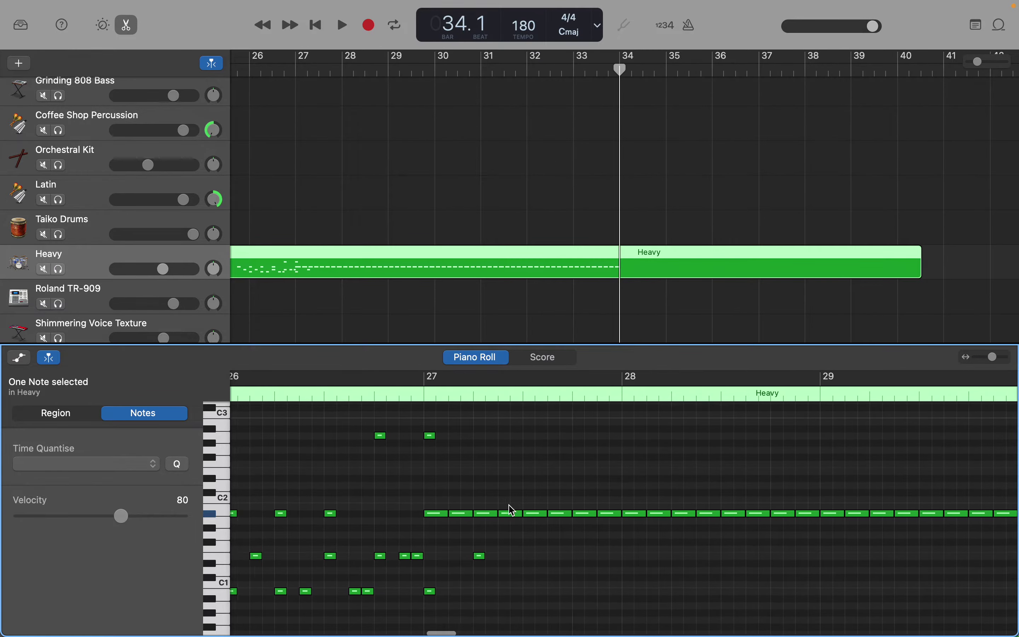
click(435, 517)
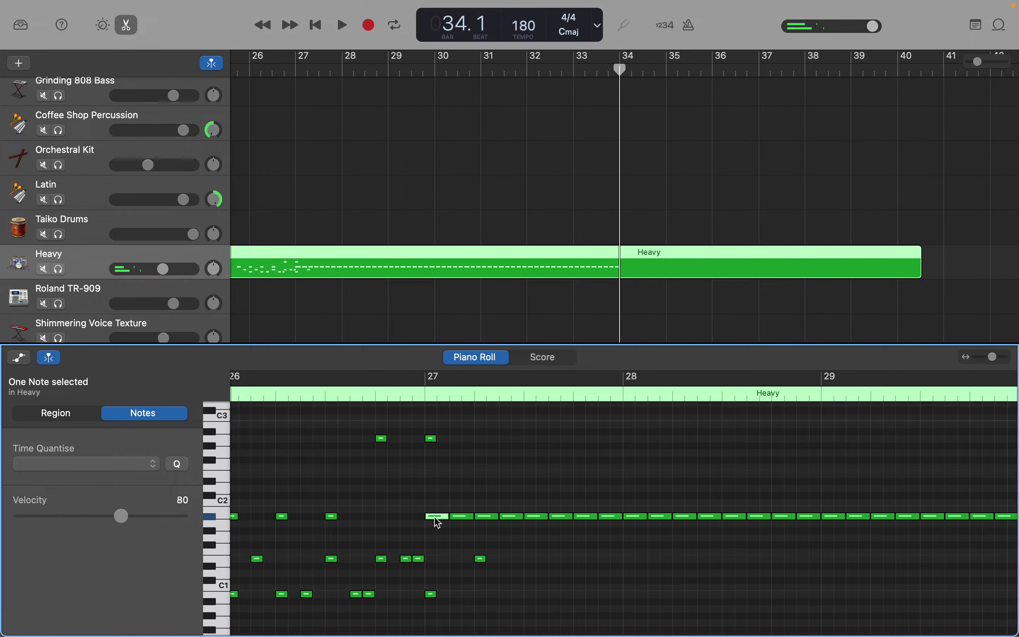
key(Delete)
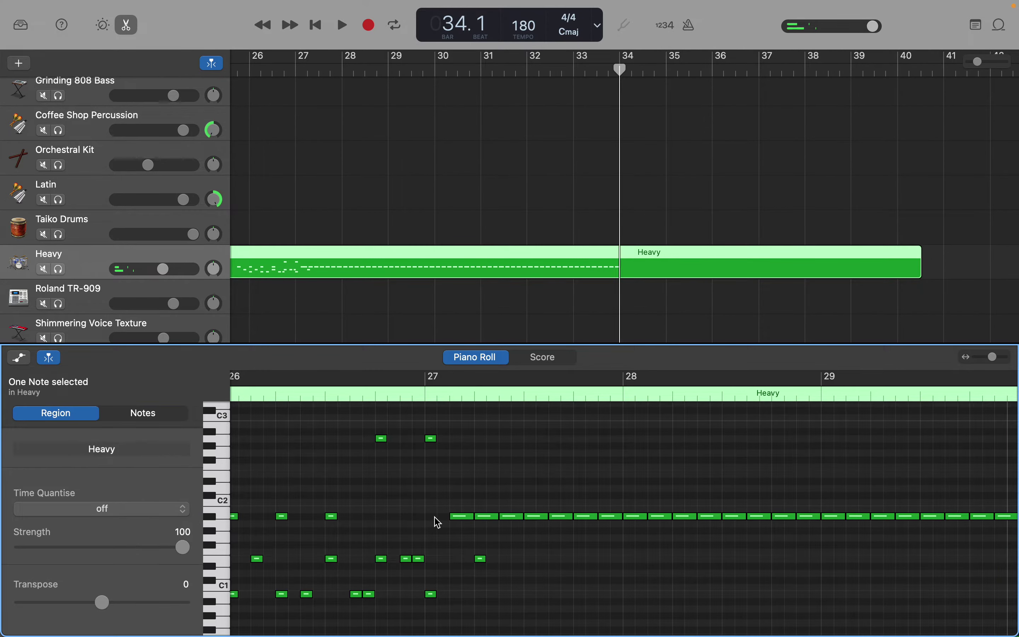
Add an E1 note on beat 4 of bar 27 and shorten it to a sixteenth.
right_click(578, 563)
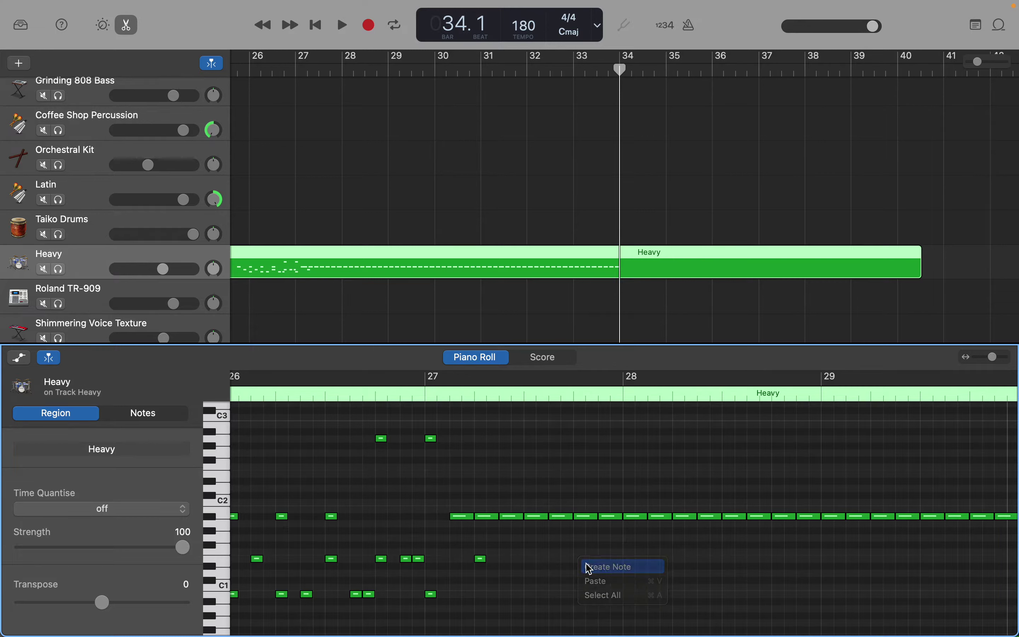
click(610, 566)
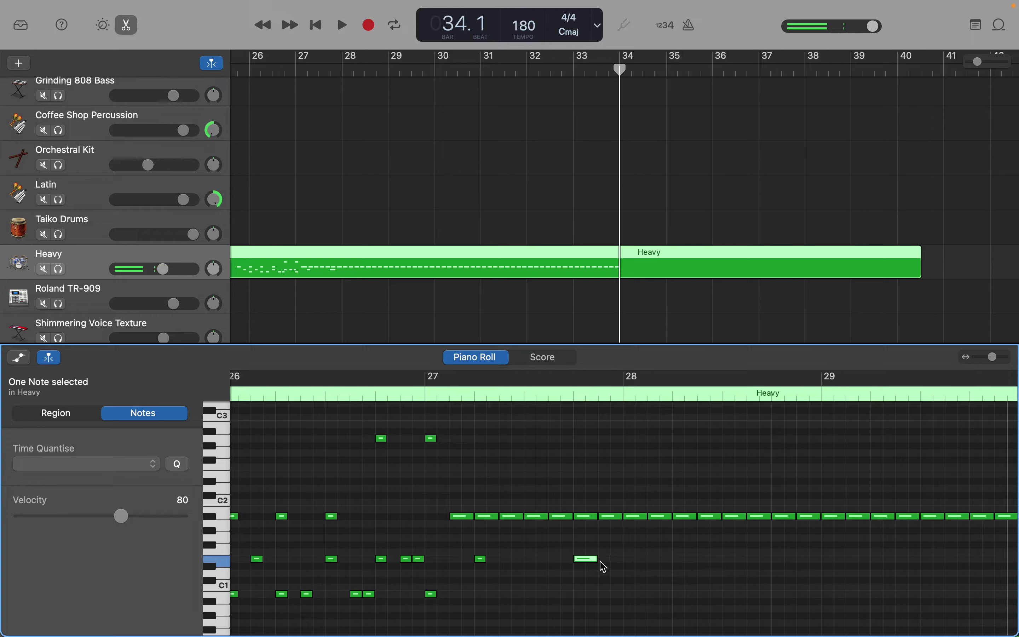
drag(596, 559, 585, 559)
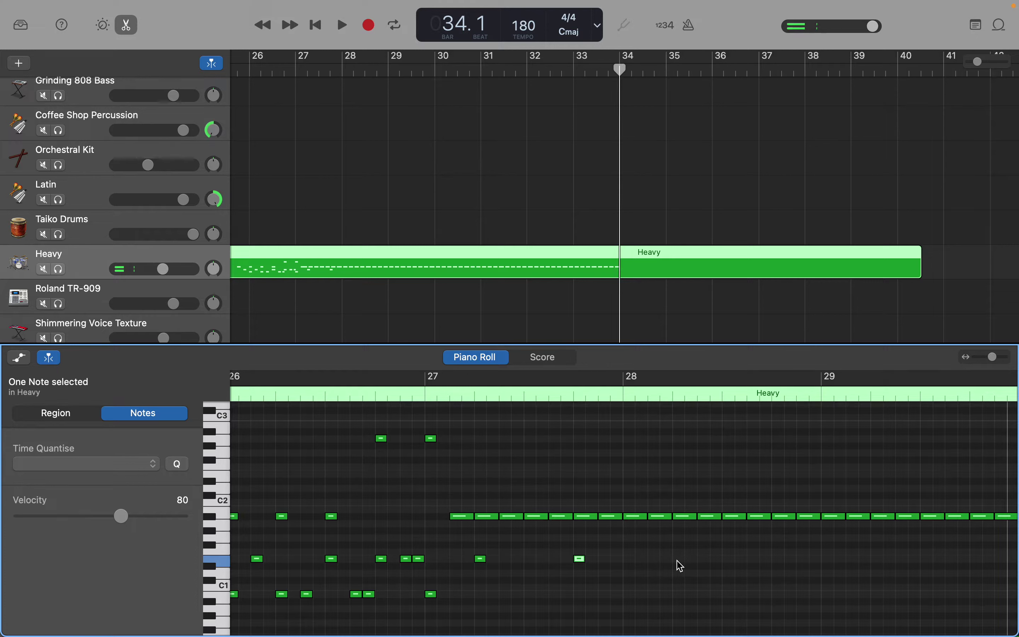
Add sixteenth E1 notes in bar 28 on beat 2, on the last sixteenth of beat 2 and on beat 4.
right_click(678, 560)
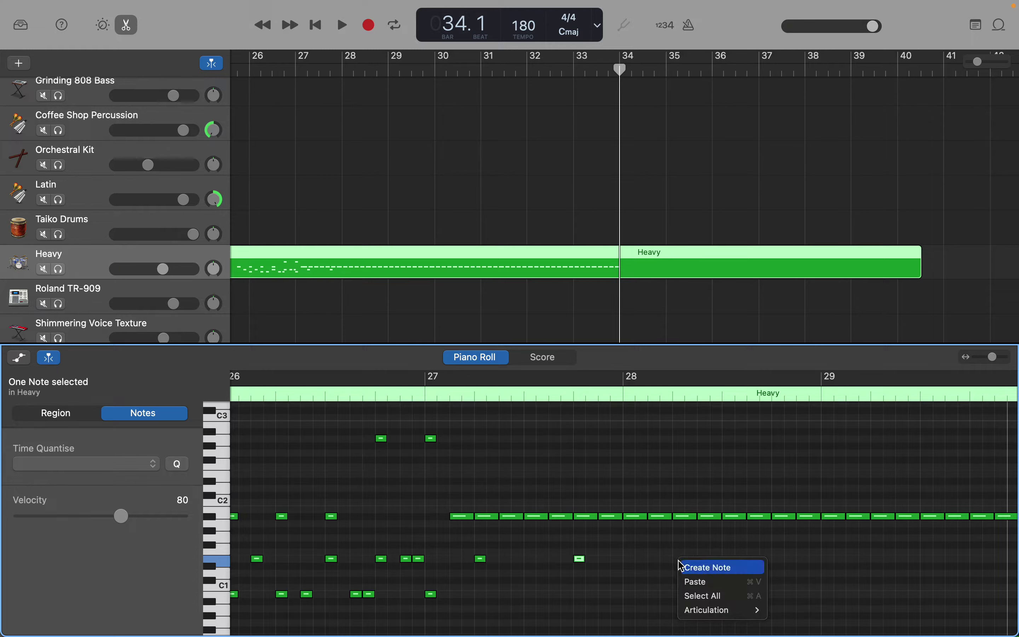
click(699, 567)
right_click(716, 560)
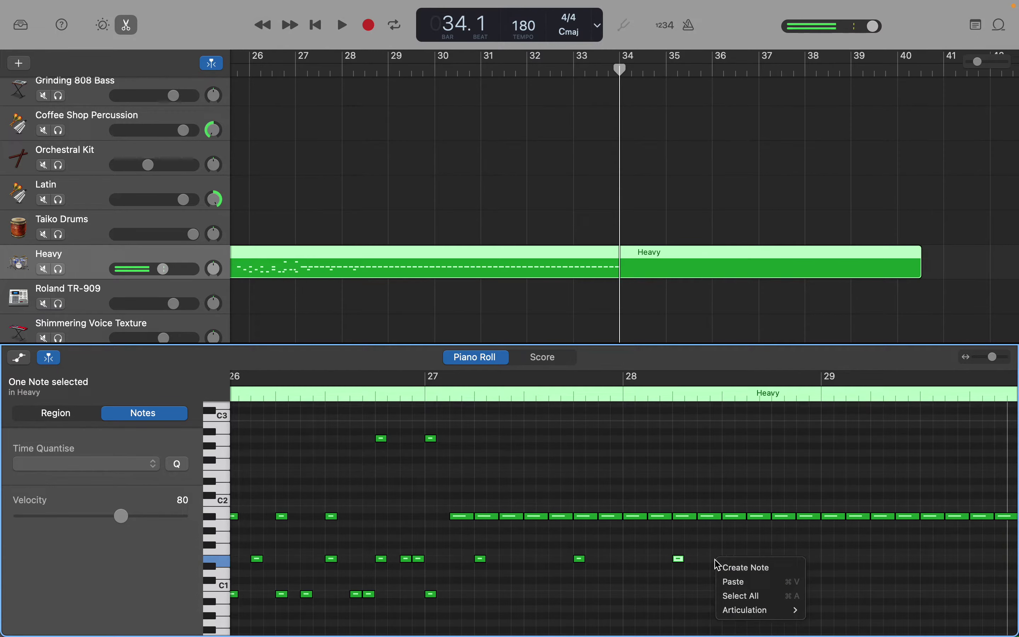
click(745, 567)
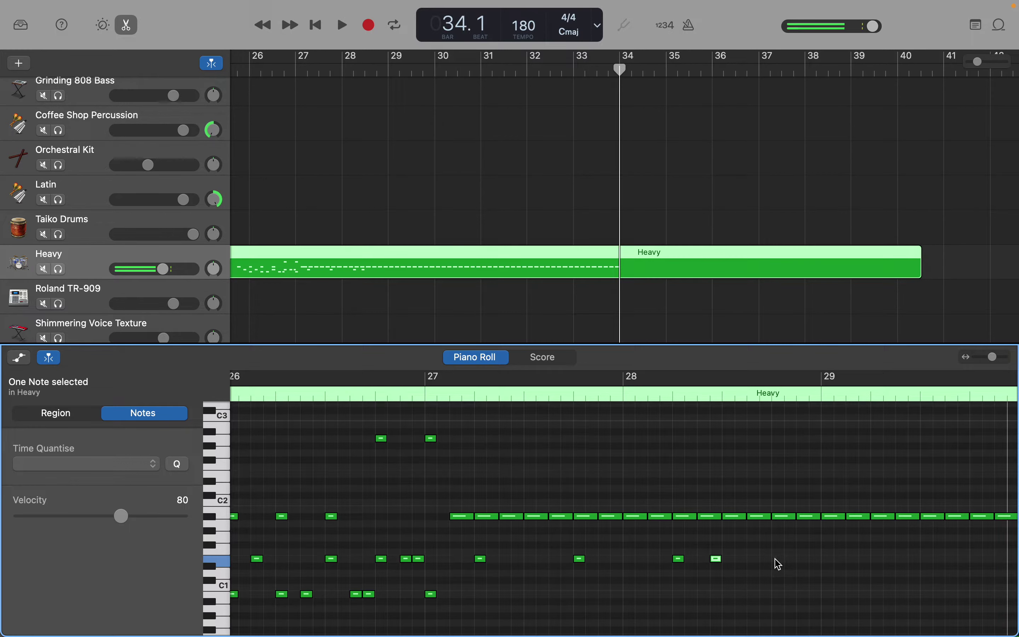
right_click(776, 559)
click(786, 566)
Add sixteenth E1 notes on beats 2 and 4 of bar 29.
scroll(787, 567, right, 5)
scroll(785, 567, right, 1)
scroll(786, 567, down, 1)
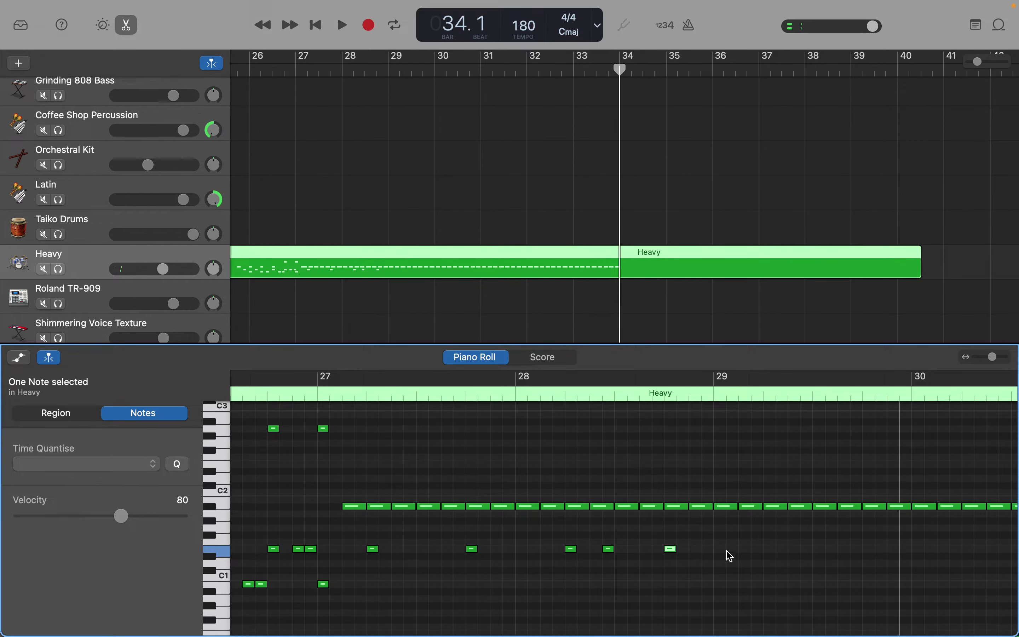
right_click(771, 557)
click(775, 558)
scroll(778, 559, right, 1)
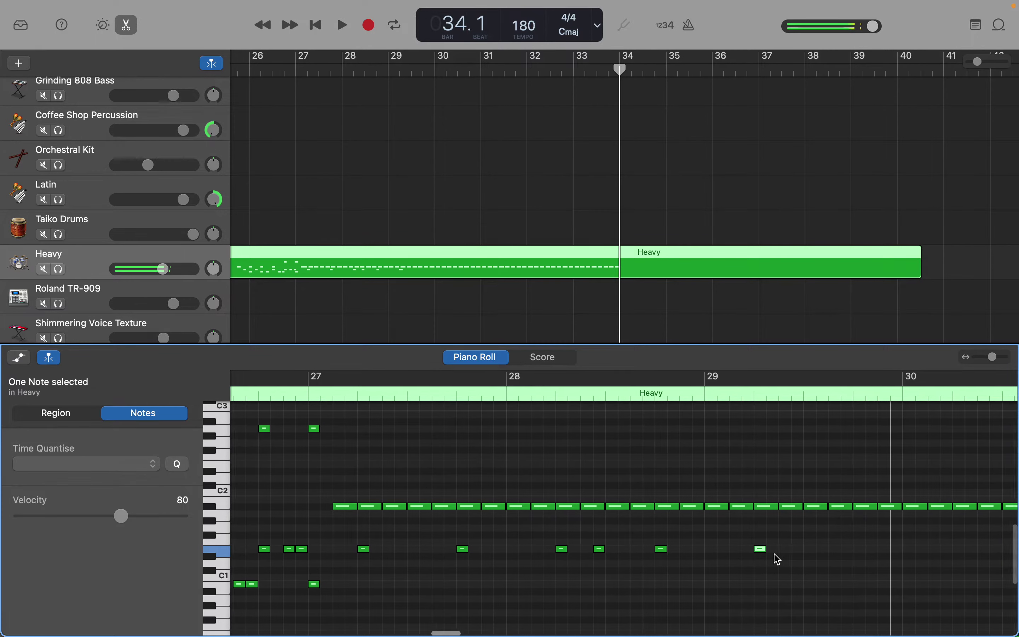
scroll(778, 559, right, 2)
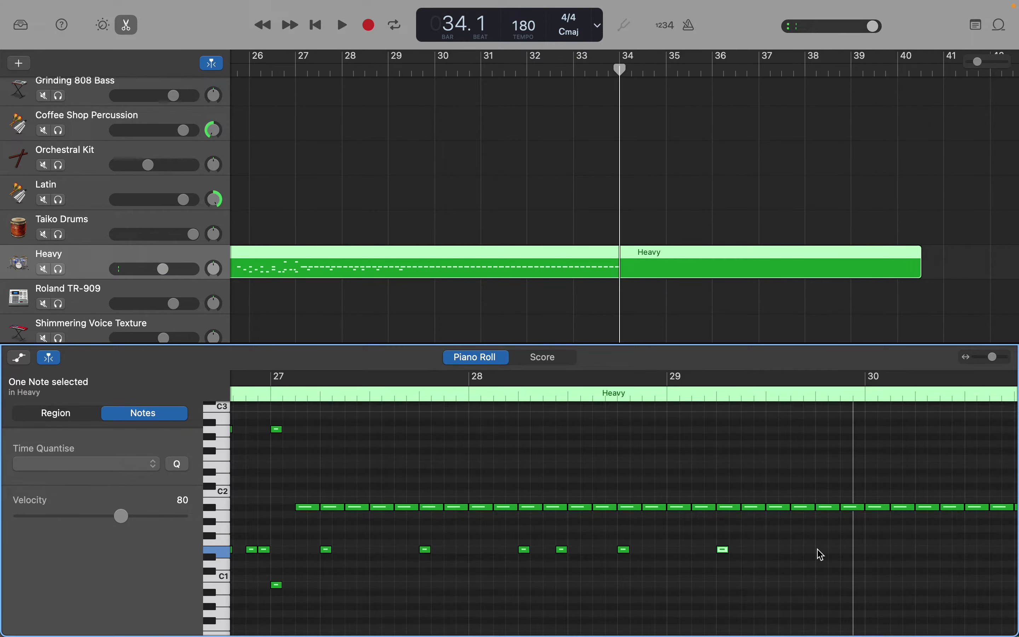
click(822, 555)
right_click(823, 555)
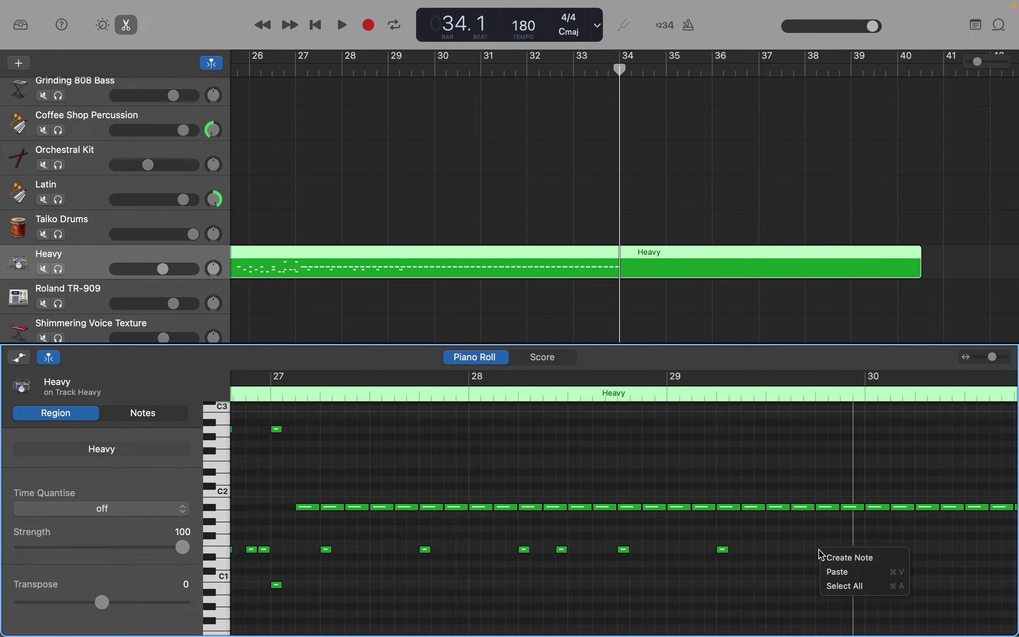
click(825, 557)
scroll(827, 558, right, 3)
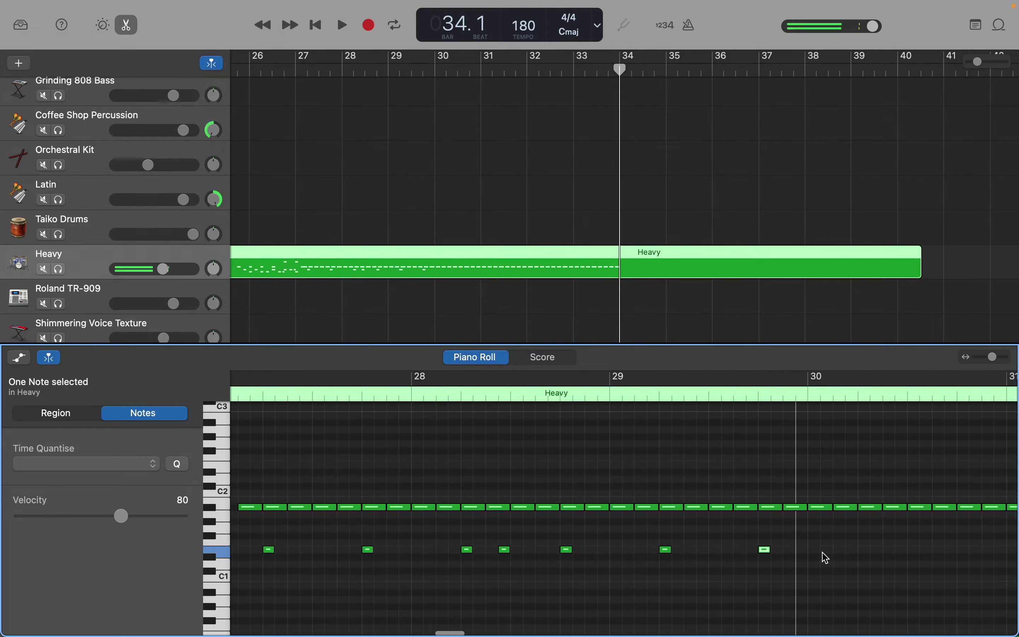
Add sixteenth E1 notes on beats 2, 3 and 4 of bar 30.
scroll(825, 558, right, 4)
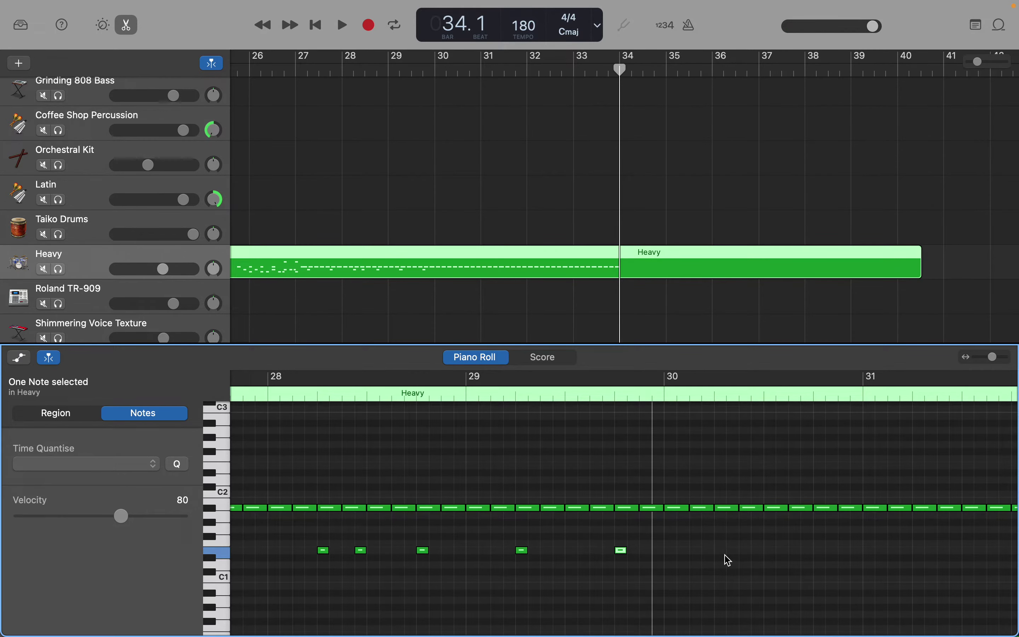
right_click(725, 553)
click(725, 554)
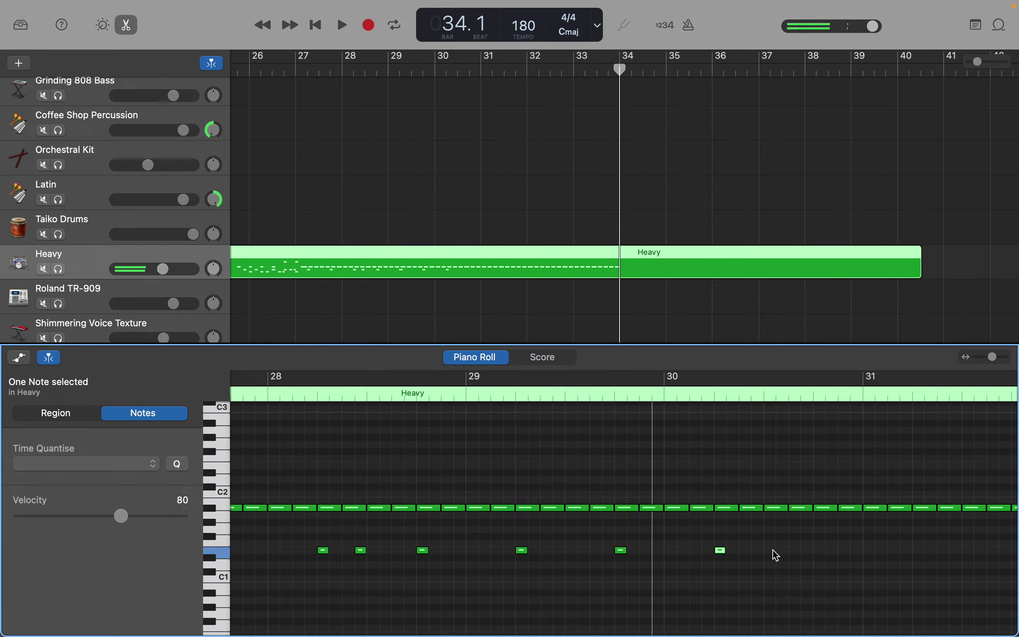
right_click(773, 550)
click(779, 555)
right_click(817, 550)
click(826, 555)
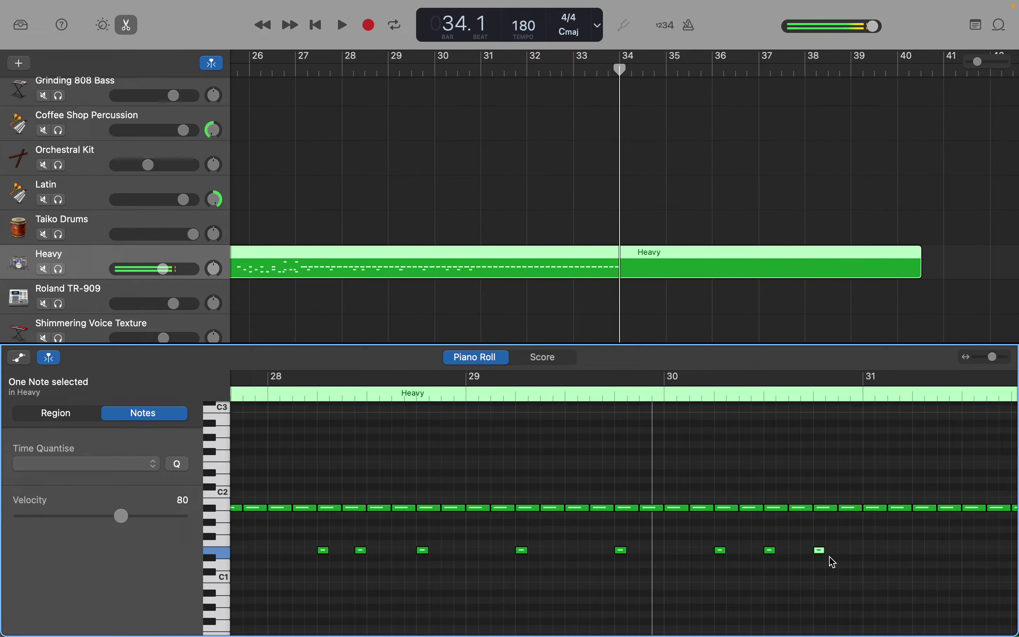
Delete all A#1 notes from bar 31 onward and review the pattern in bars 26–30.
drag(868, 501, 1016, 520)
key(Delete)
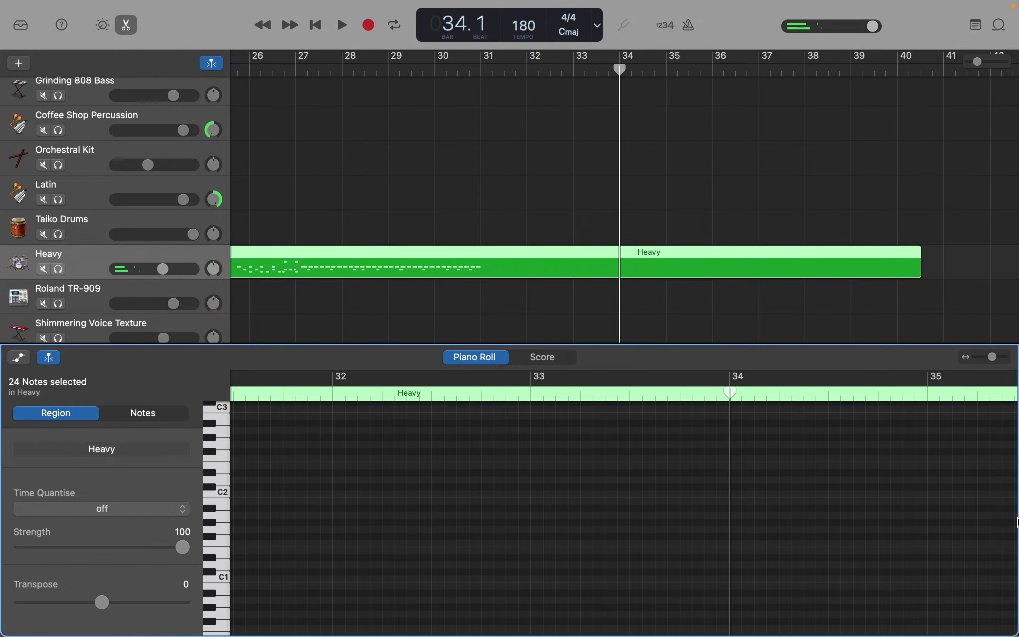
scroll(1017, 522, left, 10)
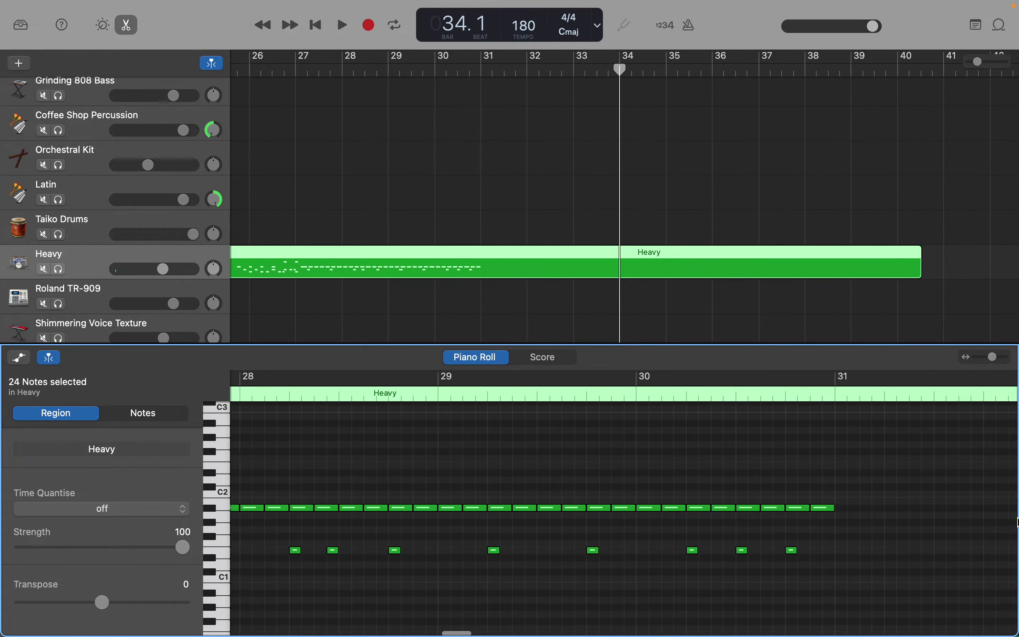
scroll(1017, 522, left, 5)
scroll(1017, 522, down, 3)
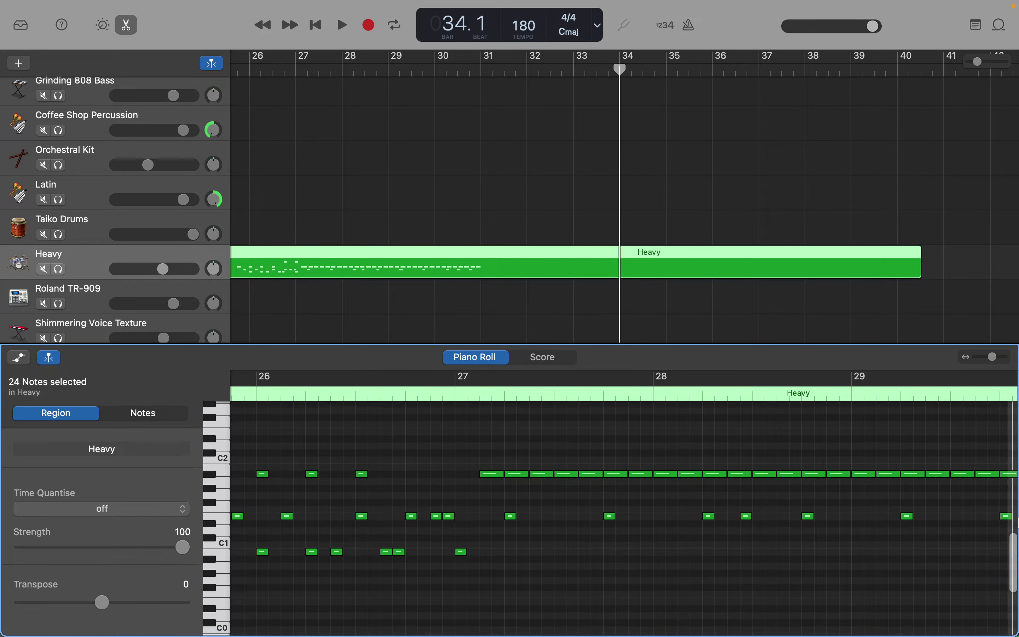
scroll(1017, 522, up, 3)
scroll(1017, 522, right, 4)
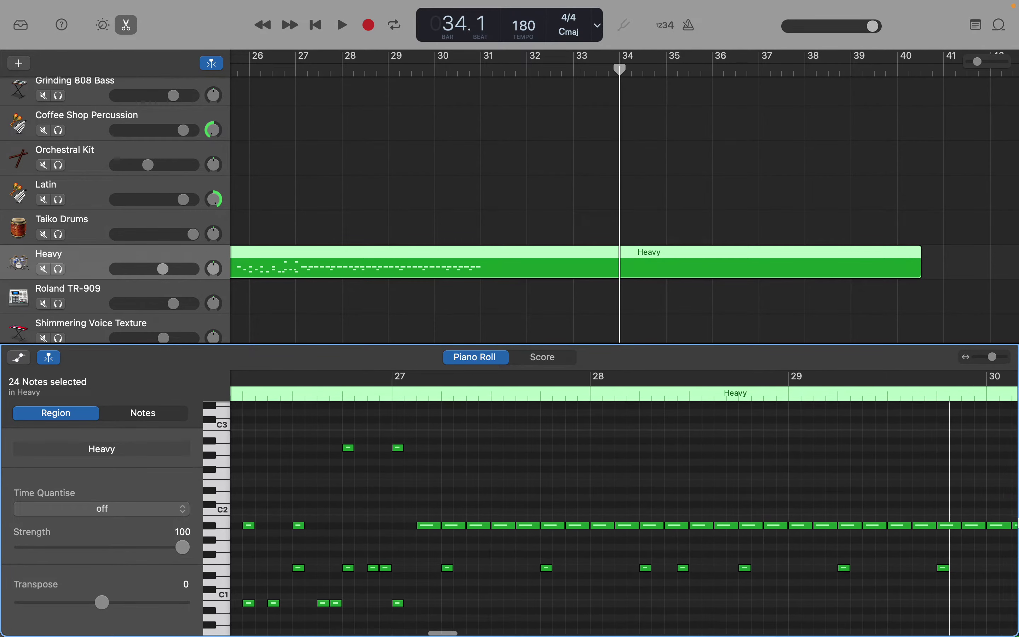
scroll(1017, 523, right, 6)
scroll(1017, 522, down, 1)
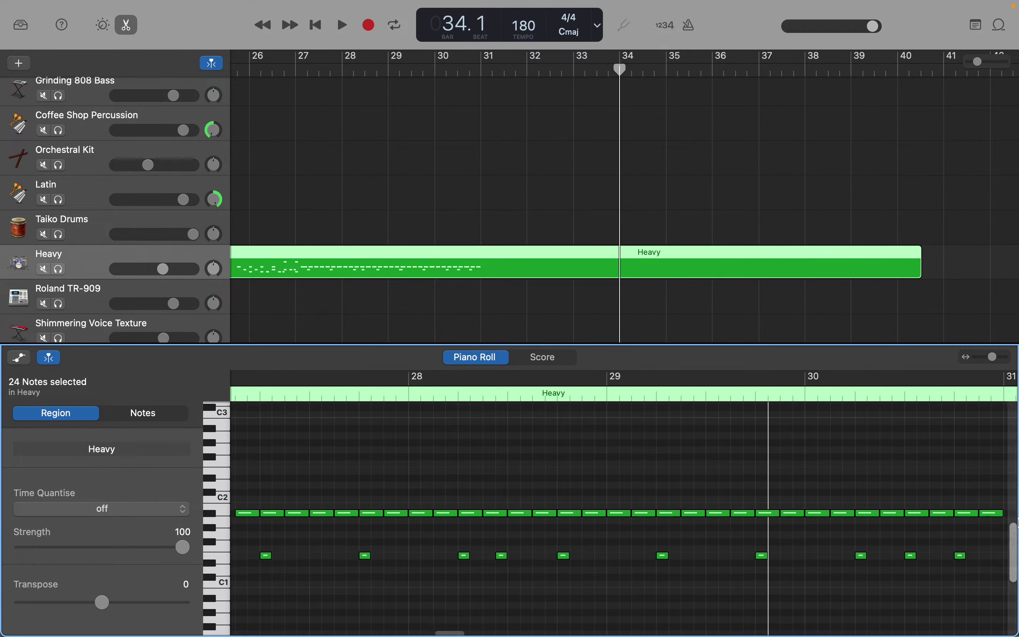
scroll(1017, 522, up, 1)
scroll(1017, 522, right, 1)
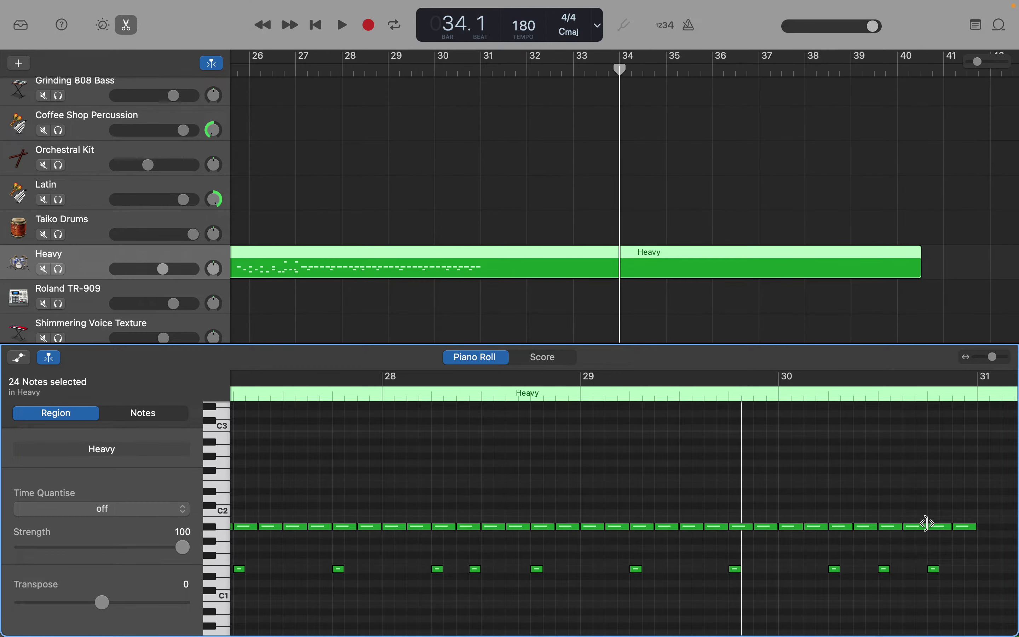
Delete the last three A#1 eighth notes of bar 30, from the second half of beat 3 through beat 4.
mouse_move(919, 528)
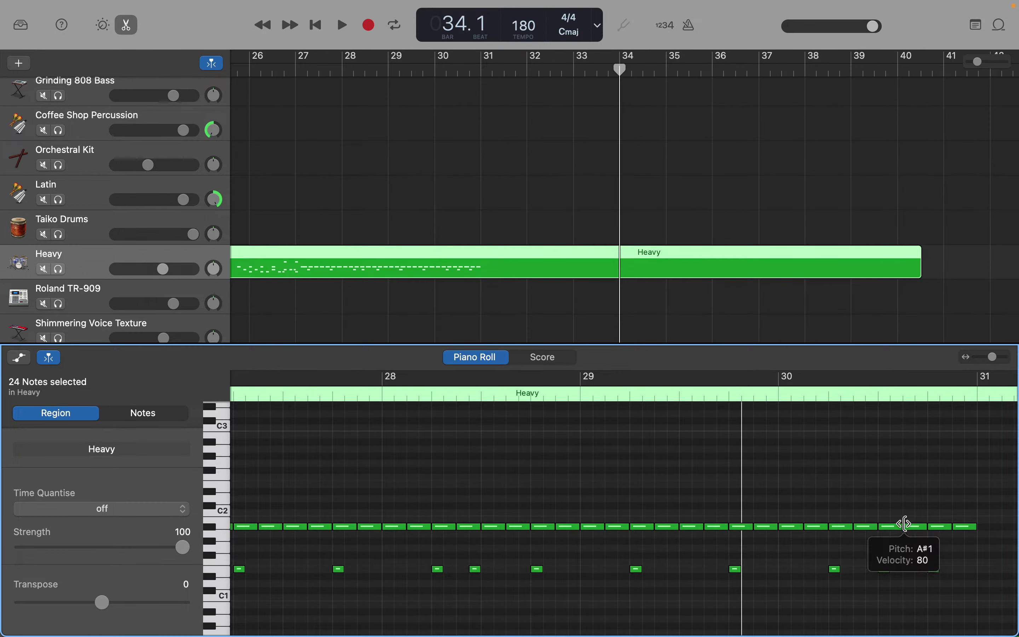
click(939, 529)
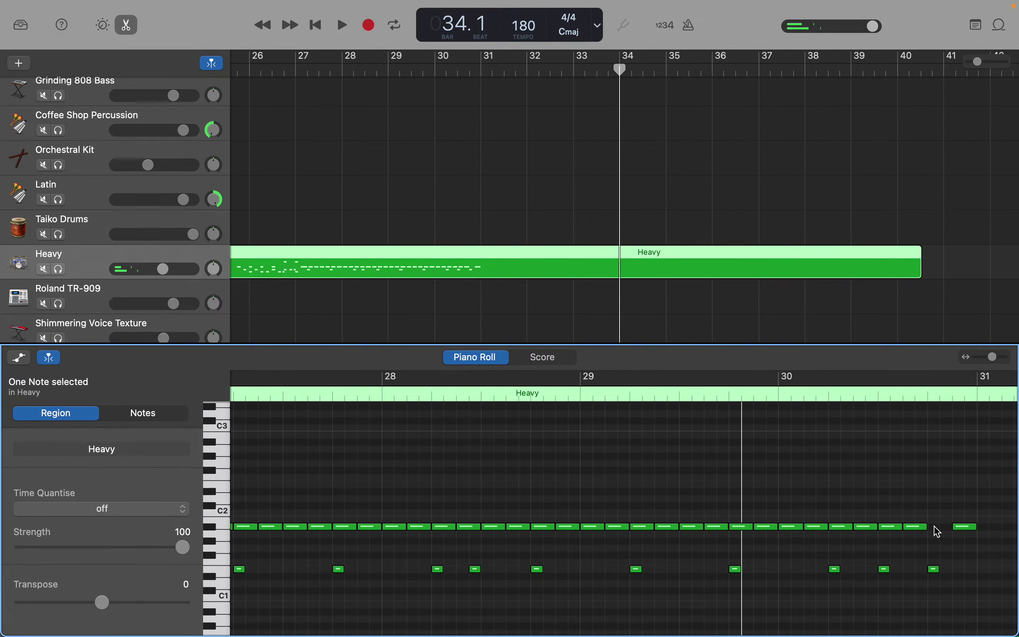
drag(939, 532, 964, 531)
key(Delete)
click(917, 527)
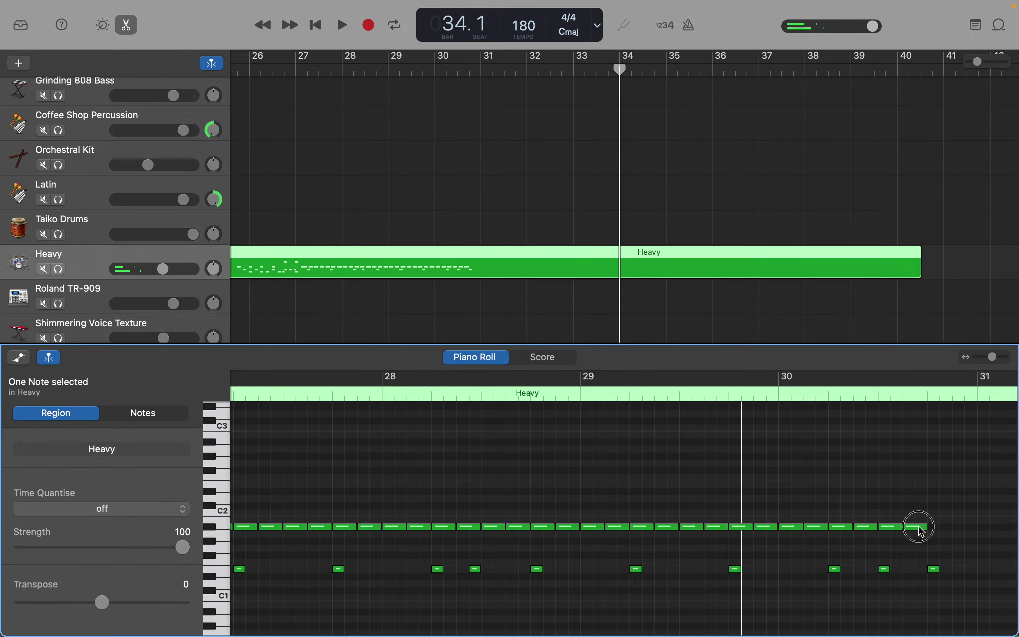
key(Delete)
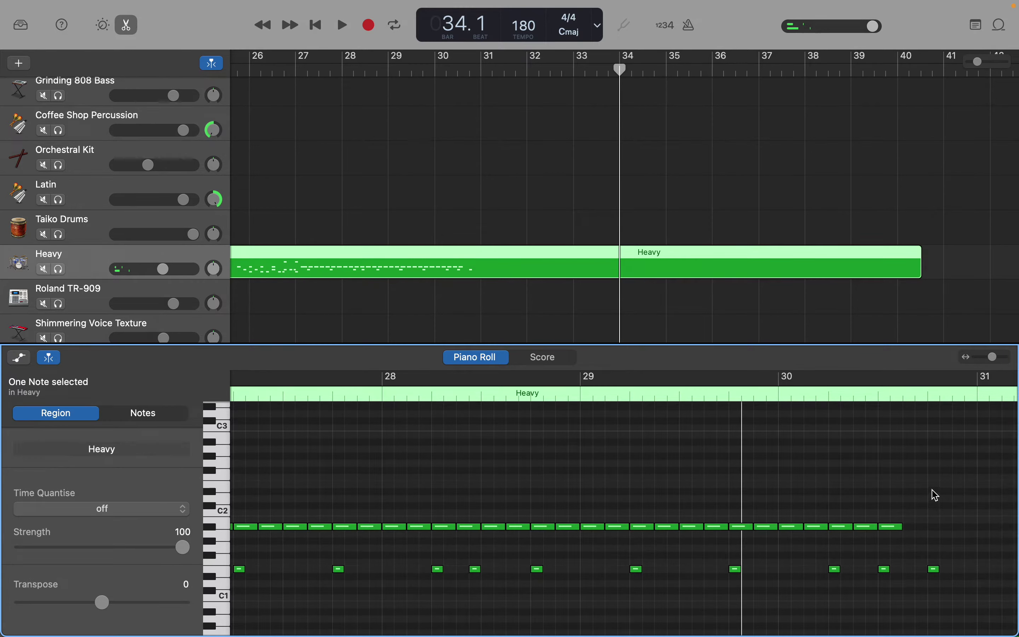
click(939, 469)
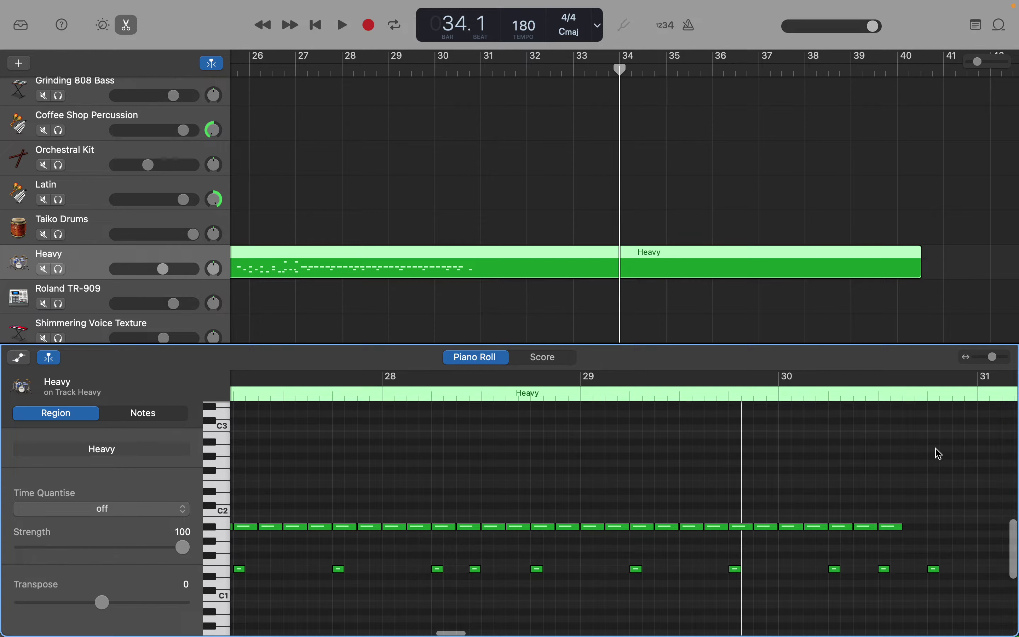
Add an A2 note on beat 4 of bar 30 and shorten it to a sixteenth.
right_click(939, 454)
click(931, 456)
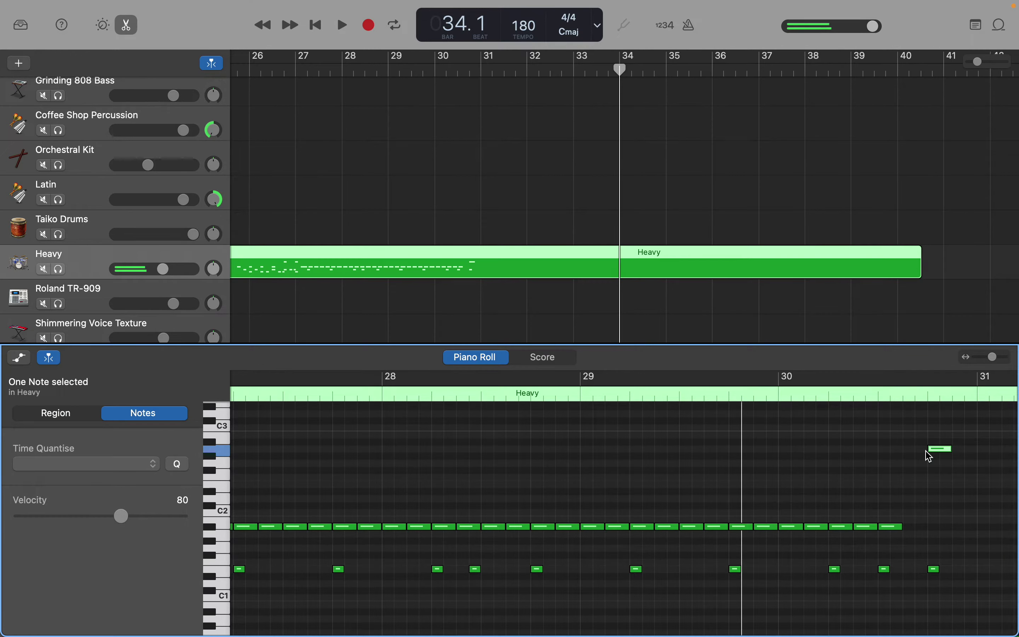
drag(950, 449, 933, 449)
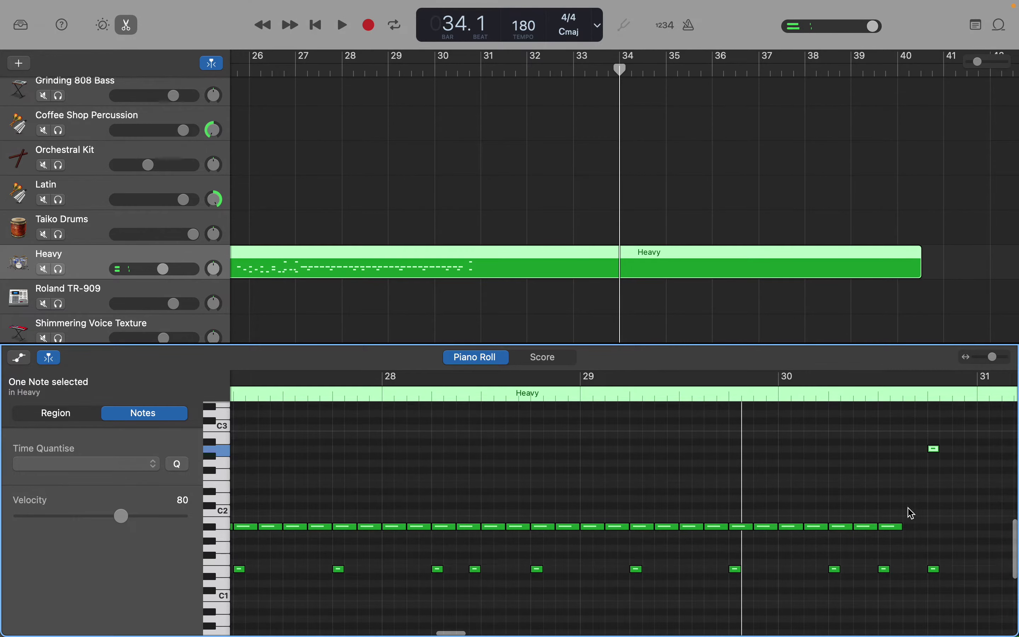
Add sixteenth B0 notes in bar 27 on beat 3 and on the offbeat eighth of beat 3.
scroll(912, 513, left, 3)
scroll(912, 512, down, 2)
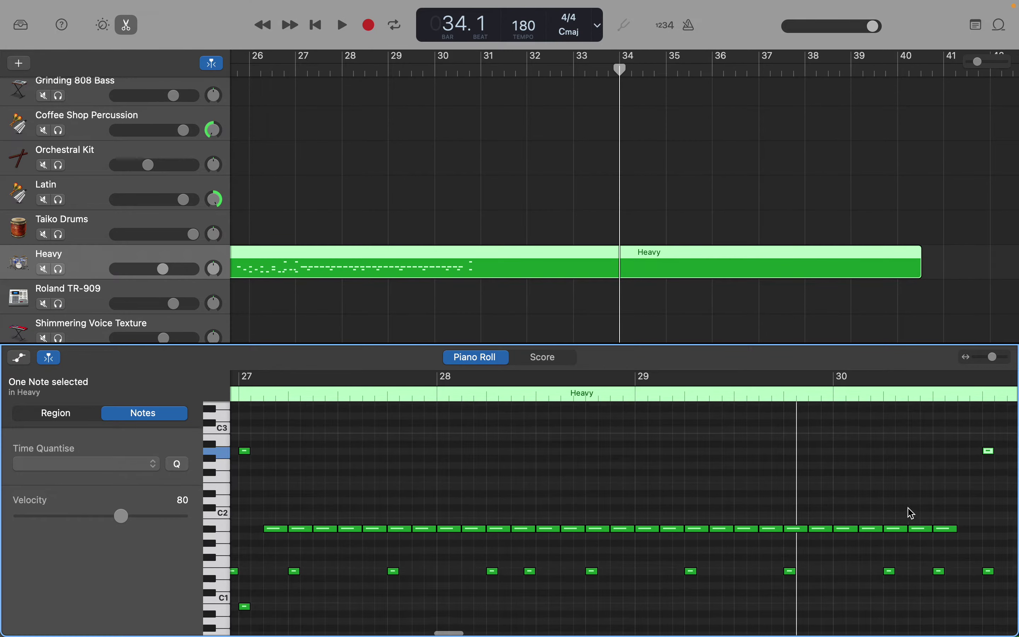
scroll(912, 513, down, 3)
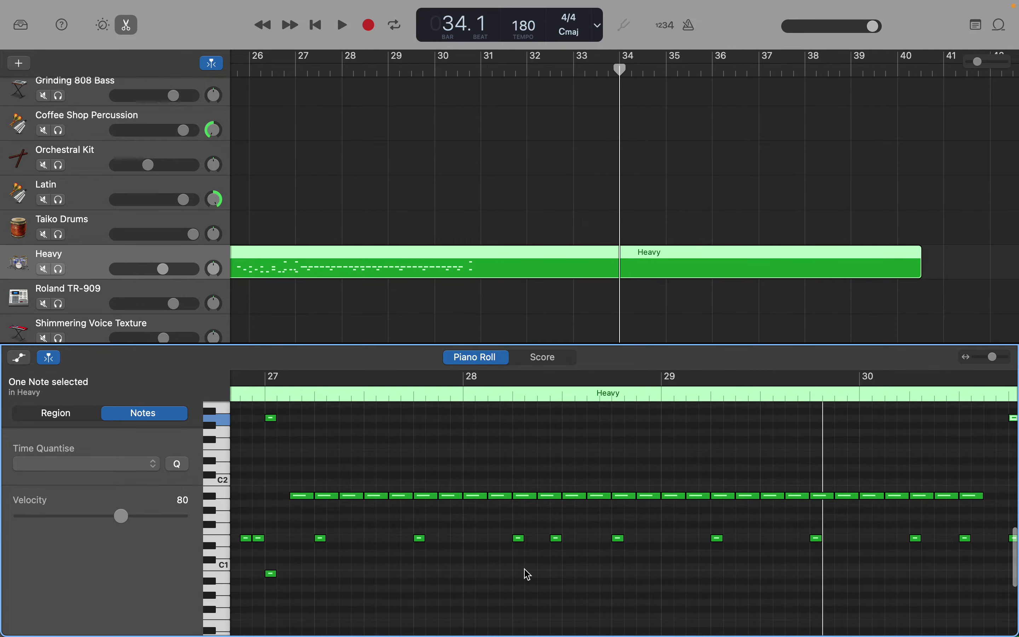
right_click(370, 574)
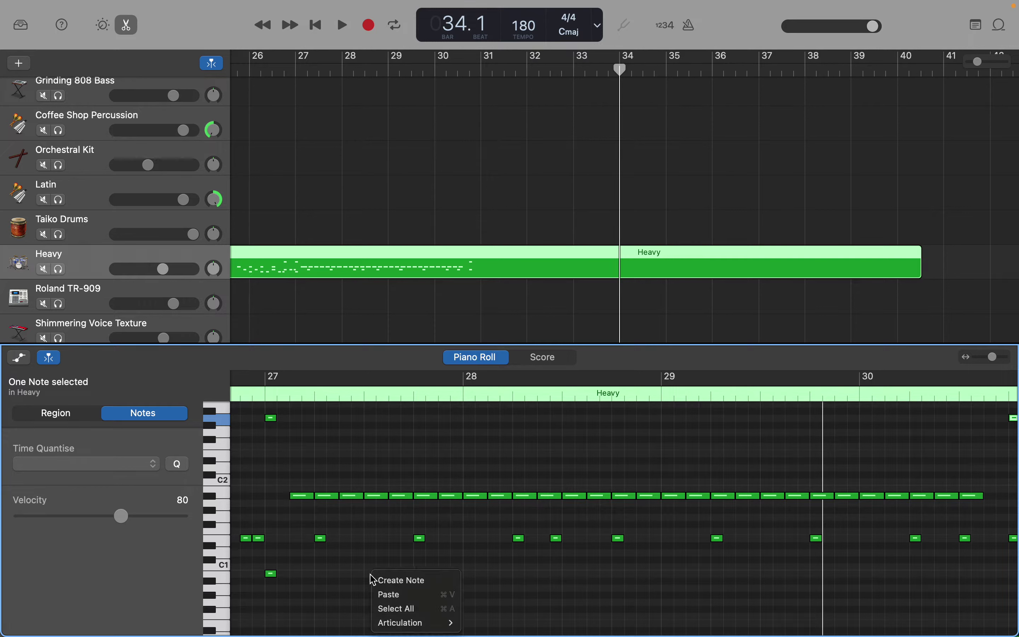
key(Escape)
right_click(369, 577)
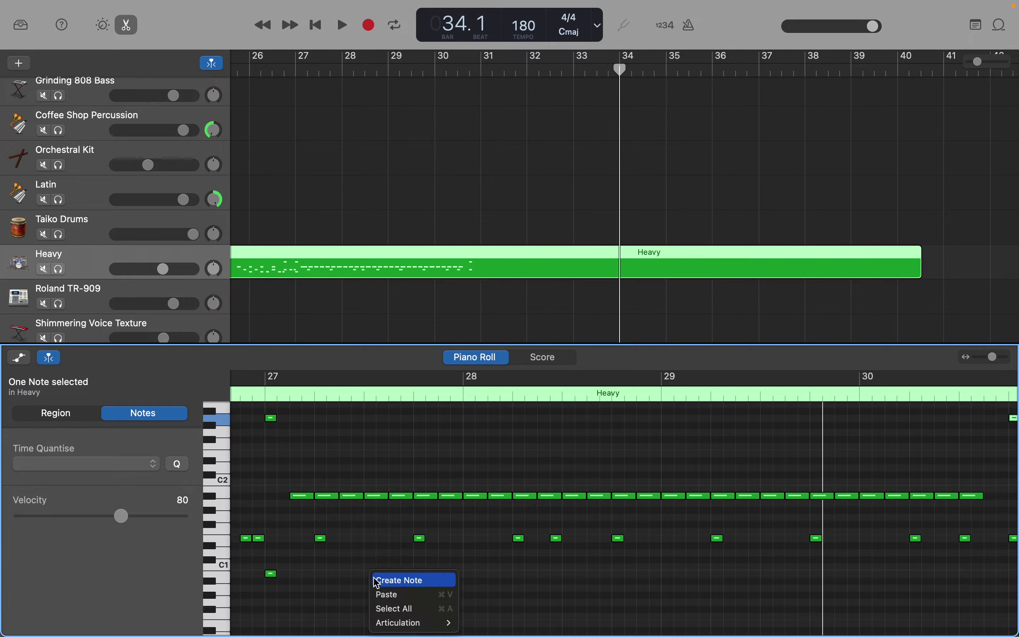
click(376, 579)
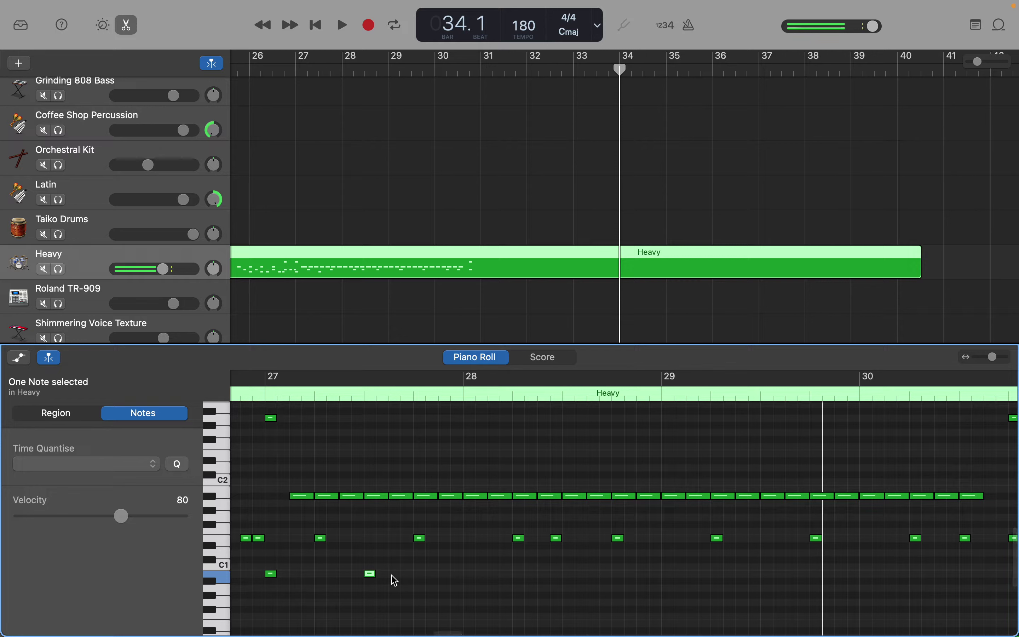
right_click(395, 580)
click(401, 577)
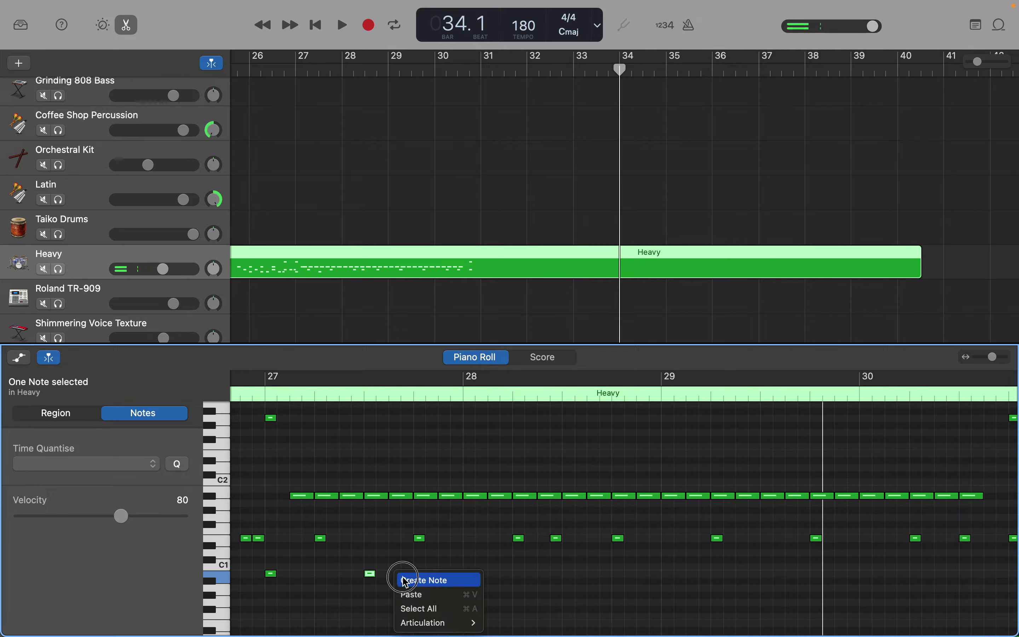
Add sixteenth B0 notes in bar 28 on beat 1 and on the offbeat eighths of beats 1 and 3.
right_click(470, 580)
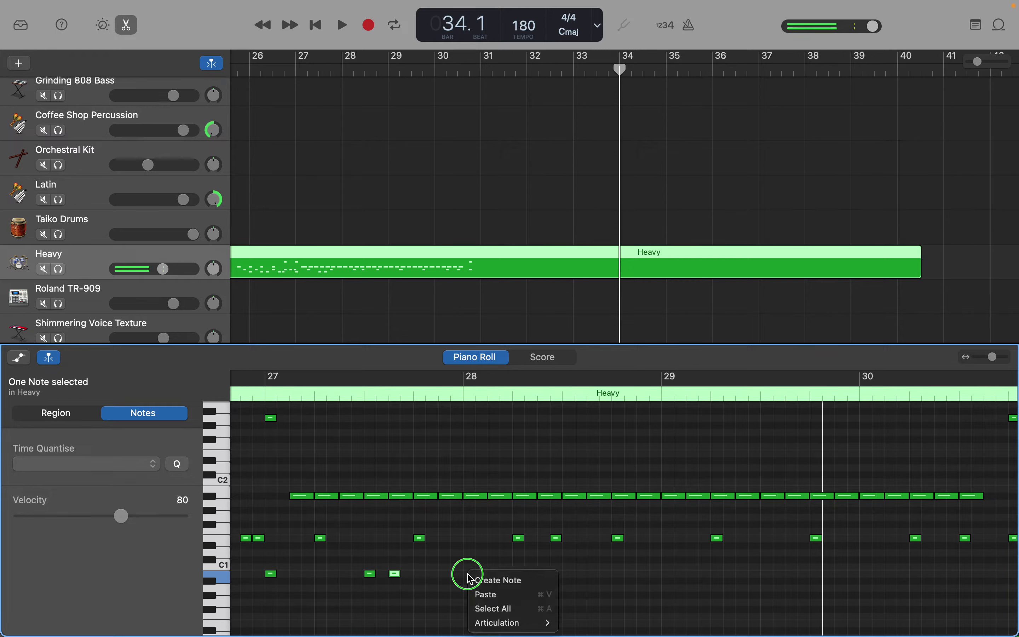
click(474, 579)
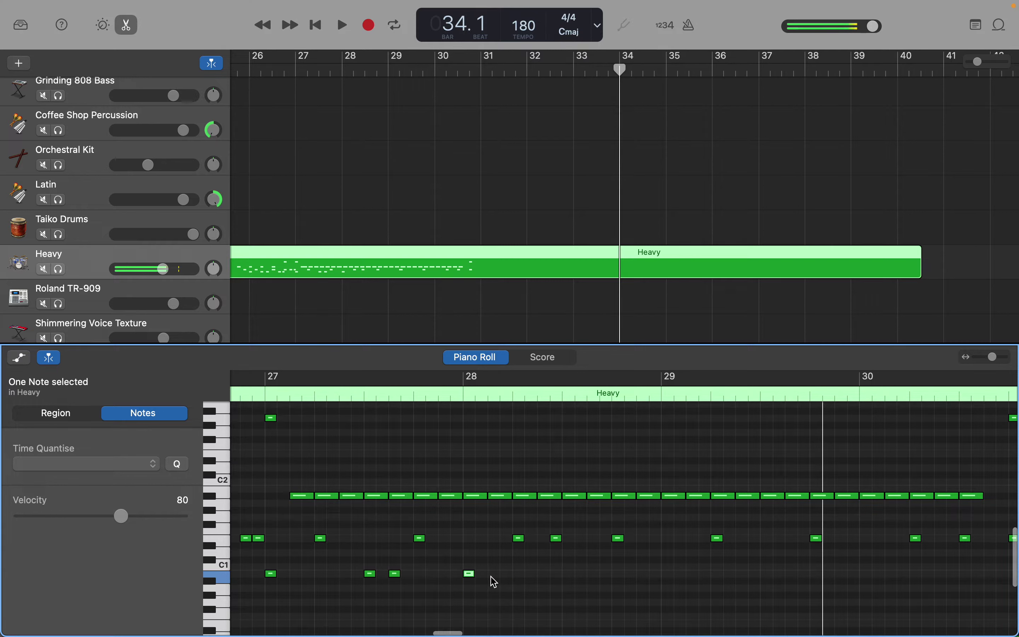
right_click(497, 580)
click(503, 579)
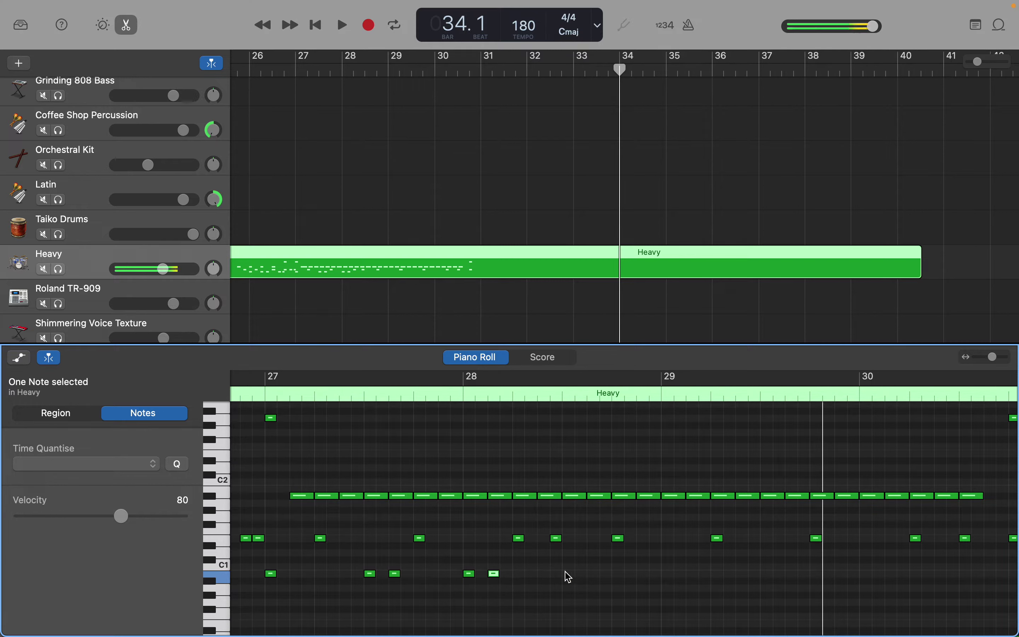
right_click(596, 578)
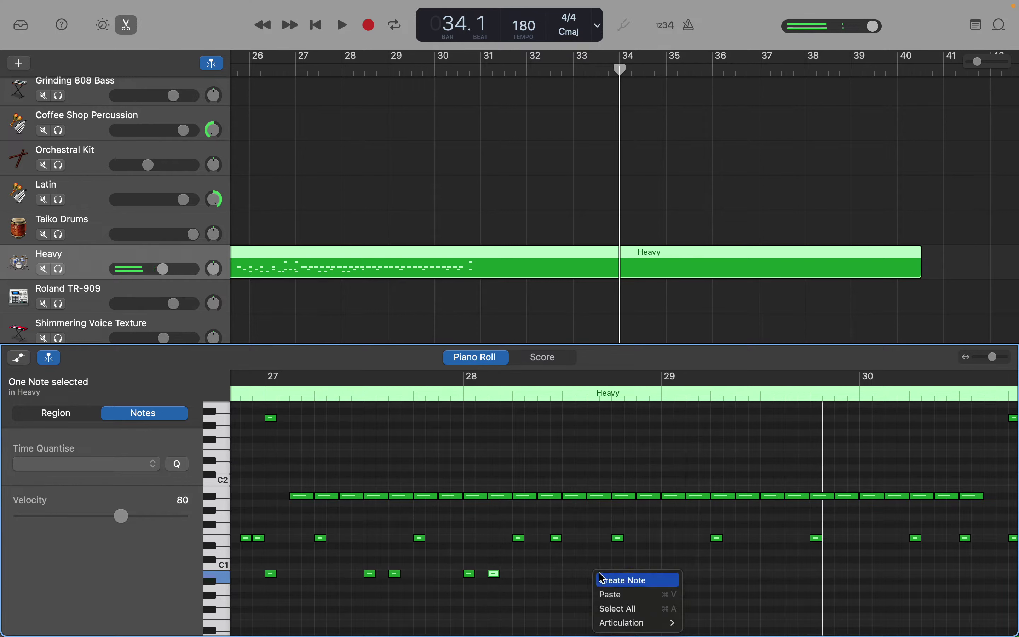
click(604, 579)
Add sixteenth B0 notes in bar 29 on beat 1, on beat 3 and on the offbeat eighth of beat 3.
right_click(670, 579)
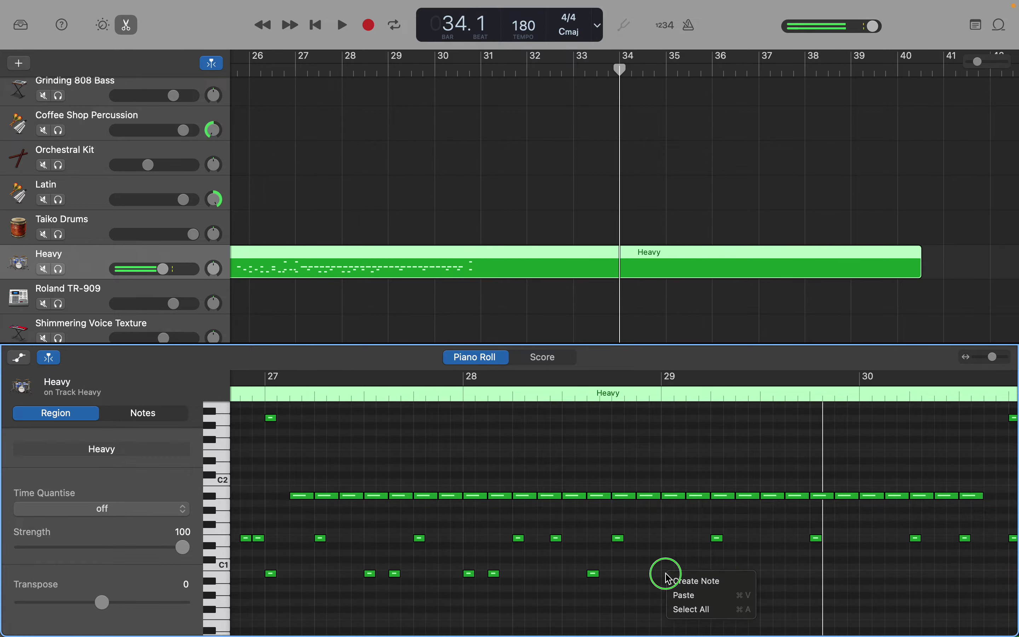
click(678, 578)
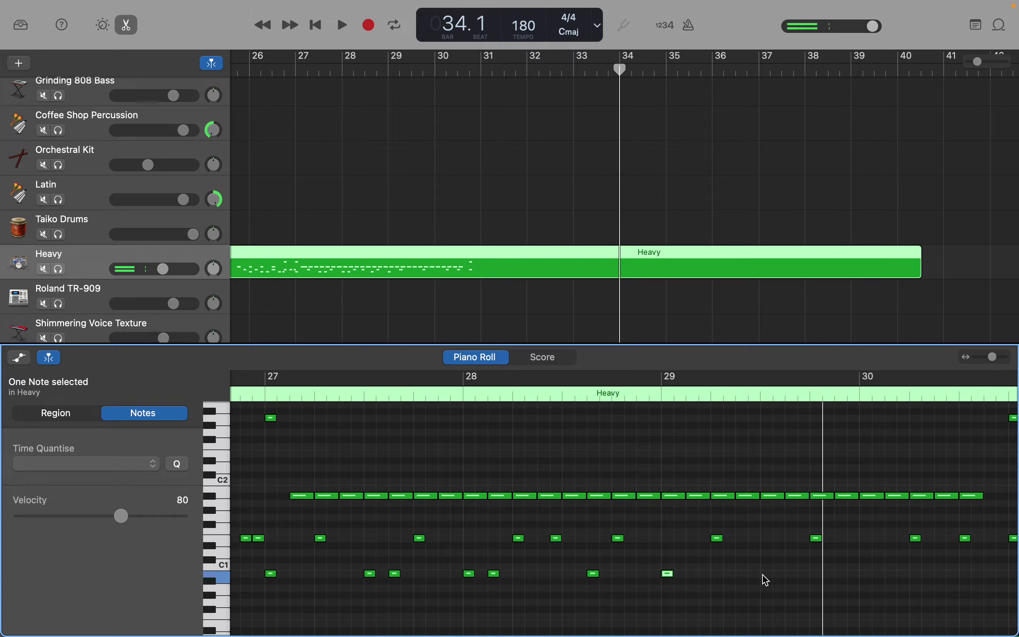
right_click(767, 580)
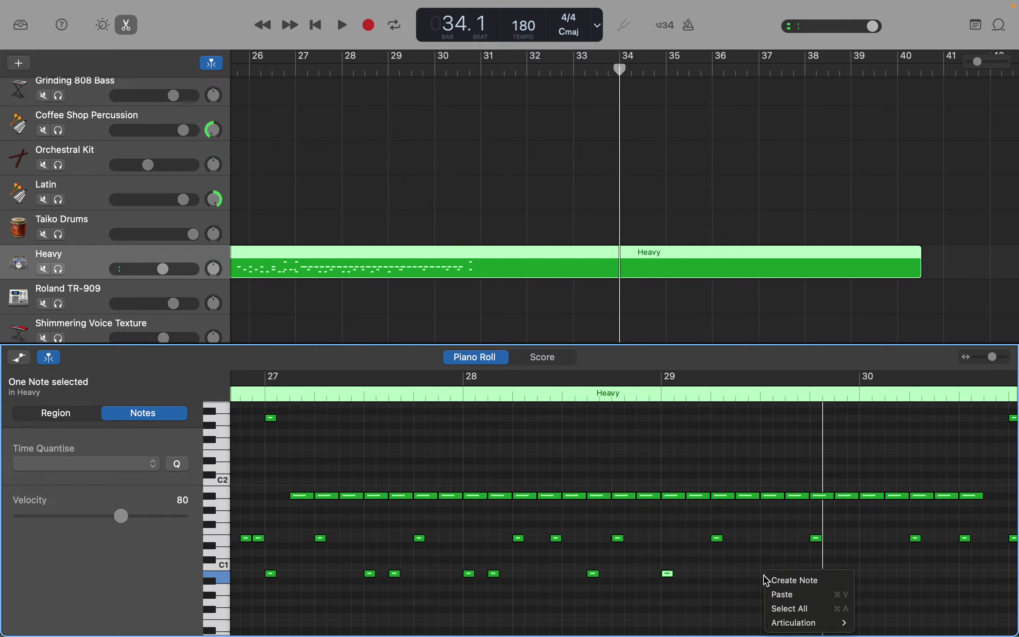
click(770, 580)
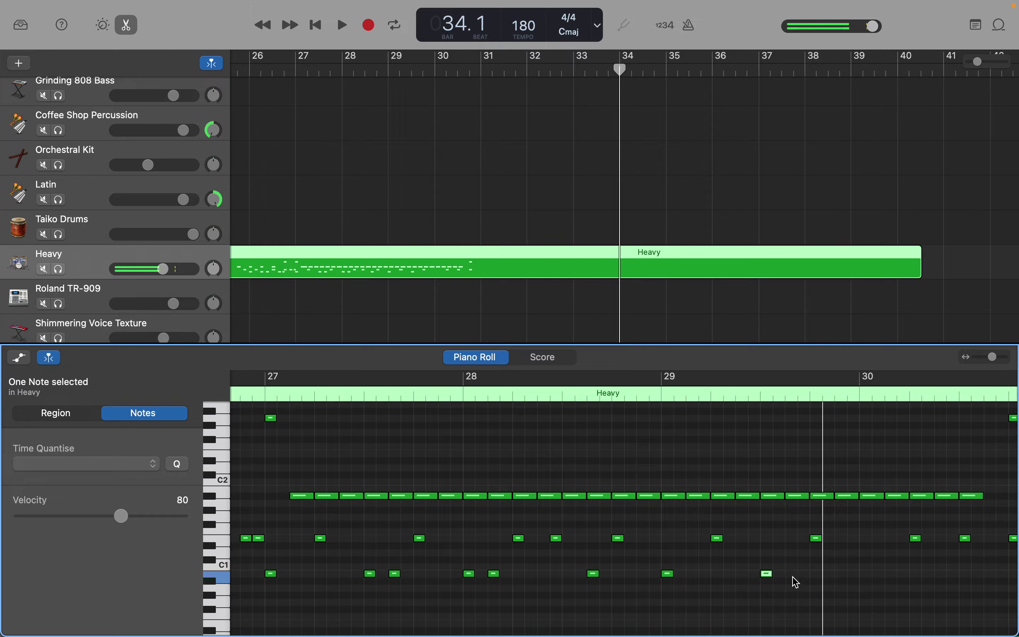
right_click(792, 576)
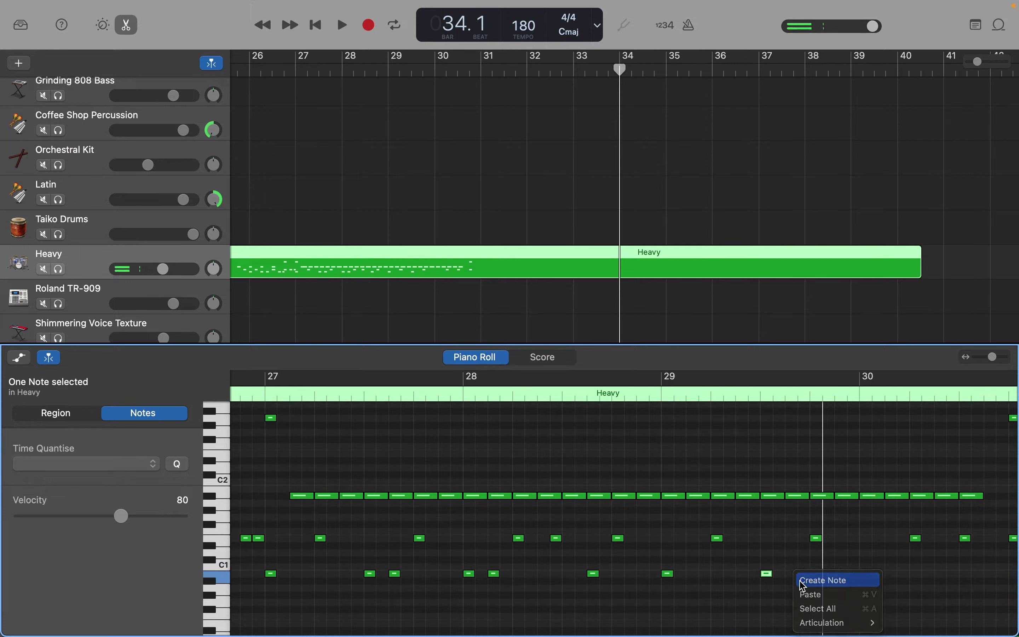
click(800, 580)
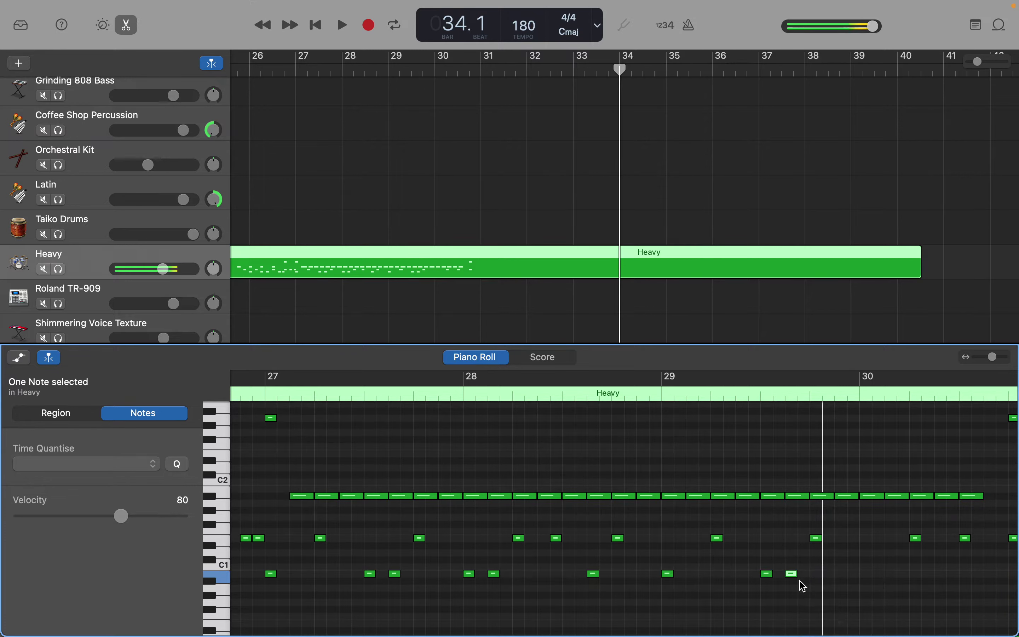
Add sixteenth B0 notes in bar 30 on beat 1 and on the offbeat eighth of beat 1.
right_click(864, 570)
click(877, 580)
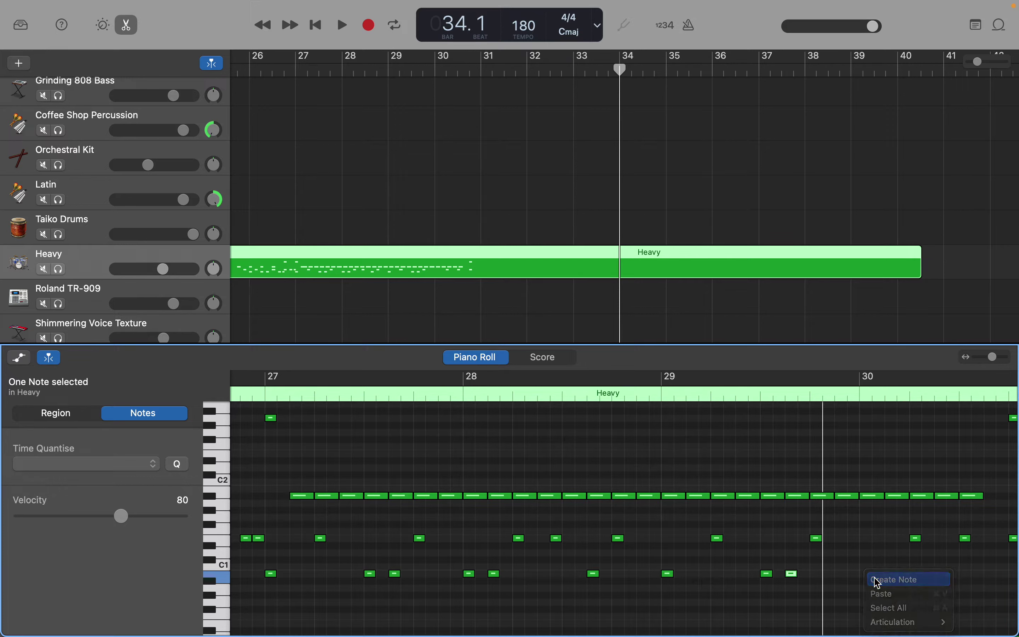
right_click(893, 582)
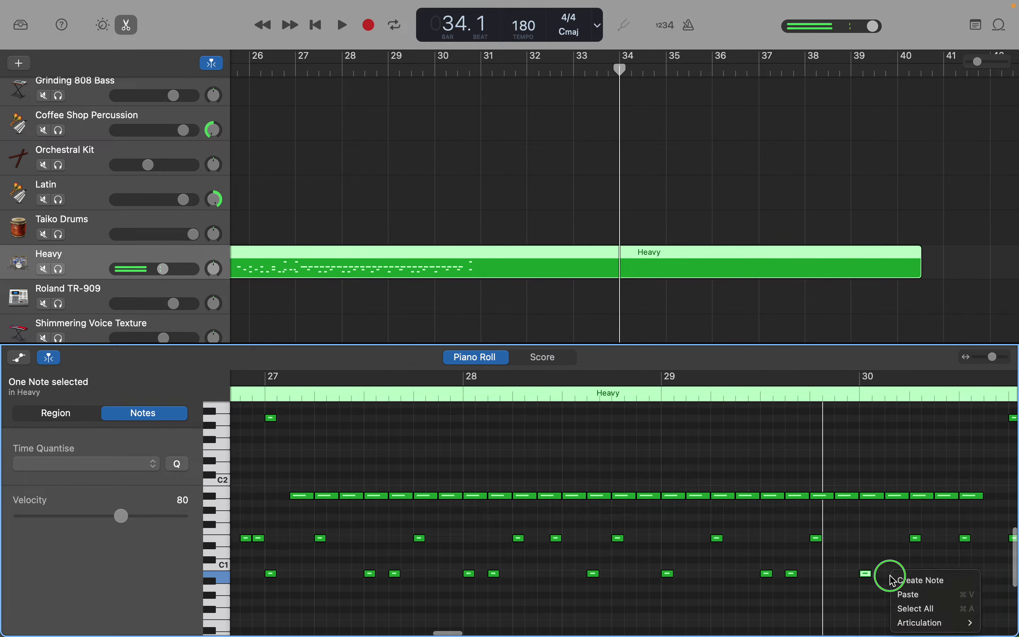
click(900, 583)
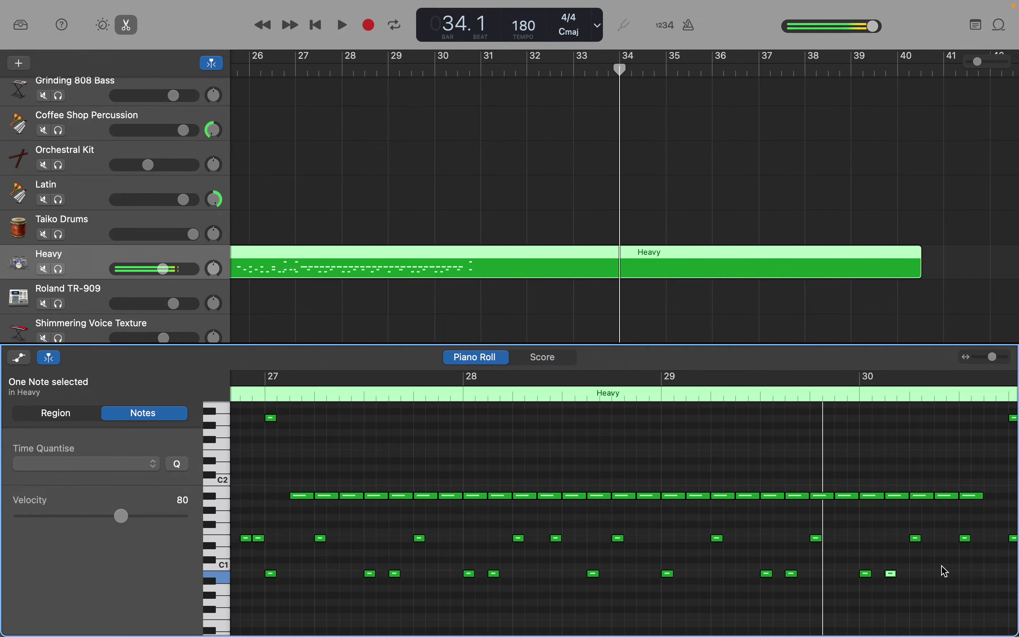
Add sixteenth B0 notes in bar 30 on the last two sixteenths of beat 3 and the offbeat eighth of beat 4.
scroll(943, 574, right, 5)
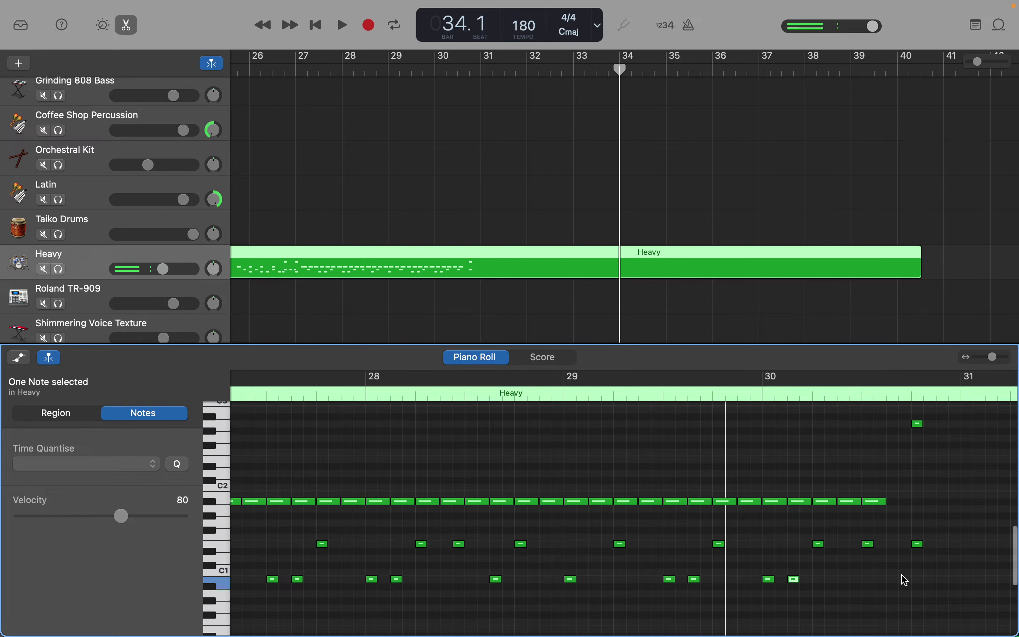
click(895, 578)
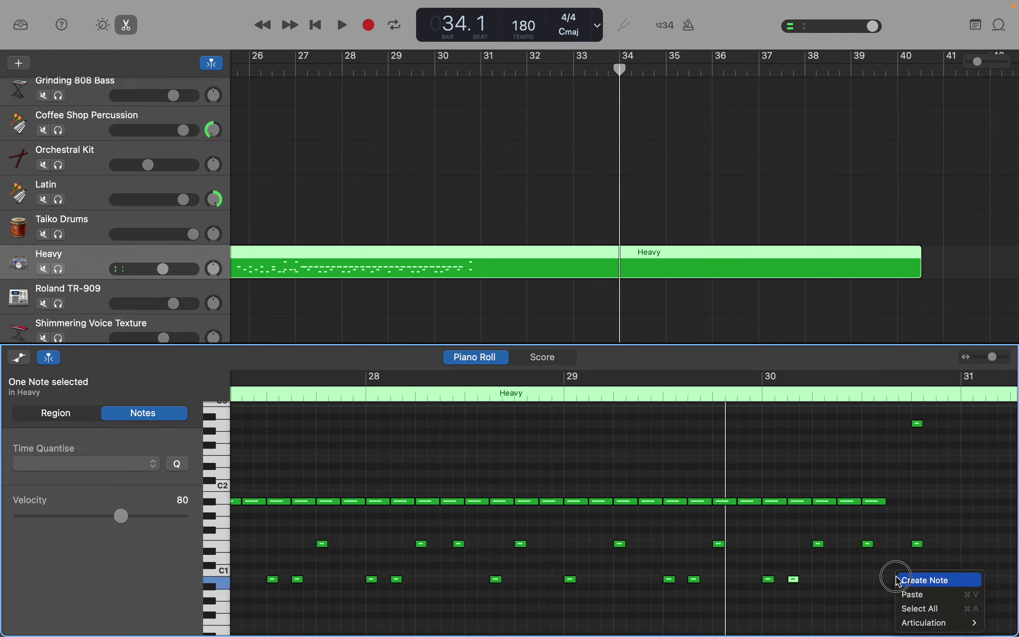
right_click(901, 578)
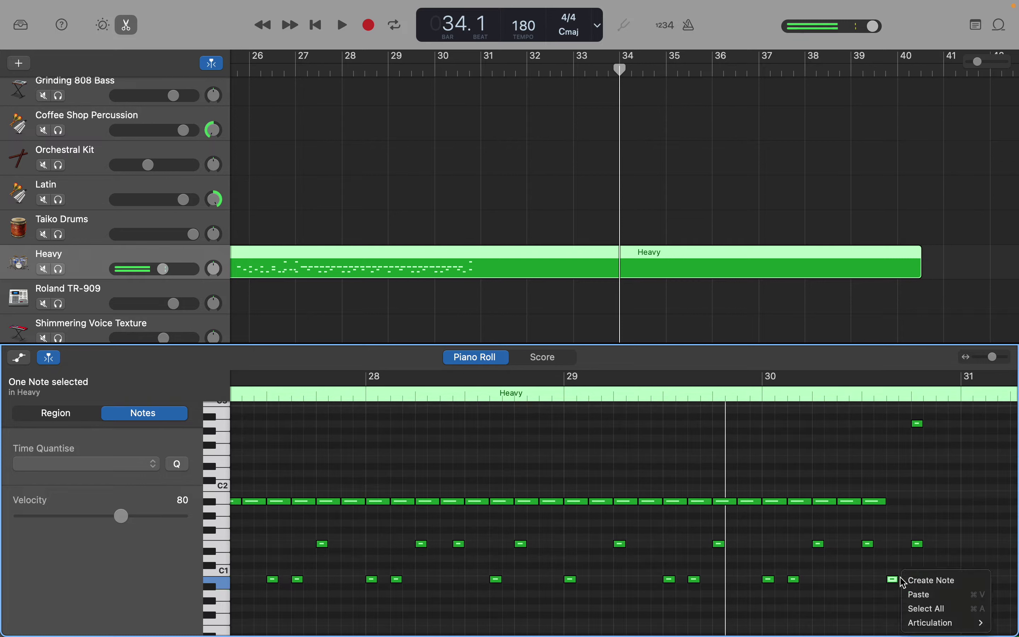
click(919, 582)
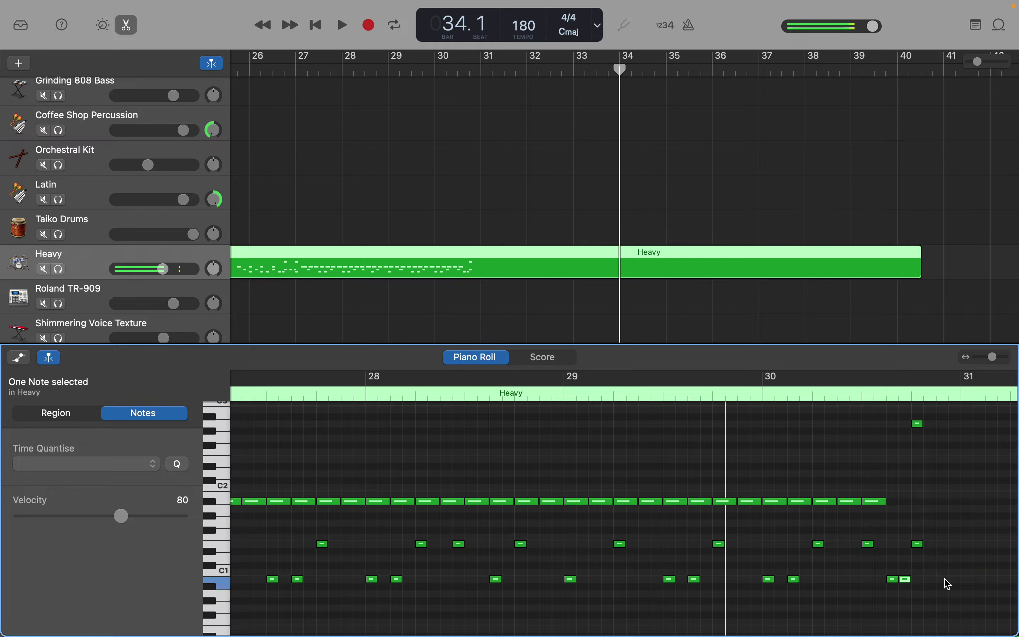
right_click(947, 584)
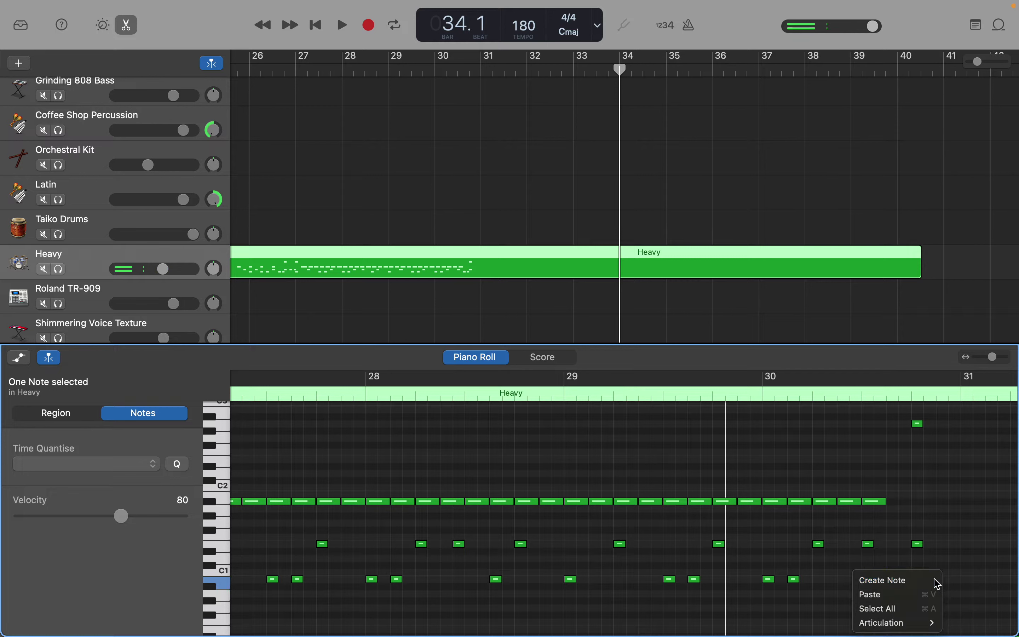
click(939, 582)
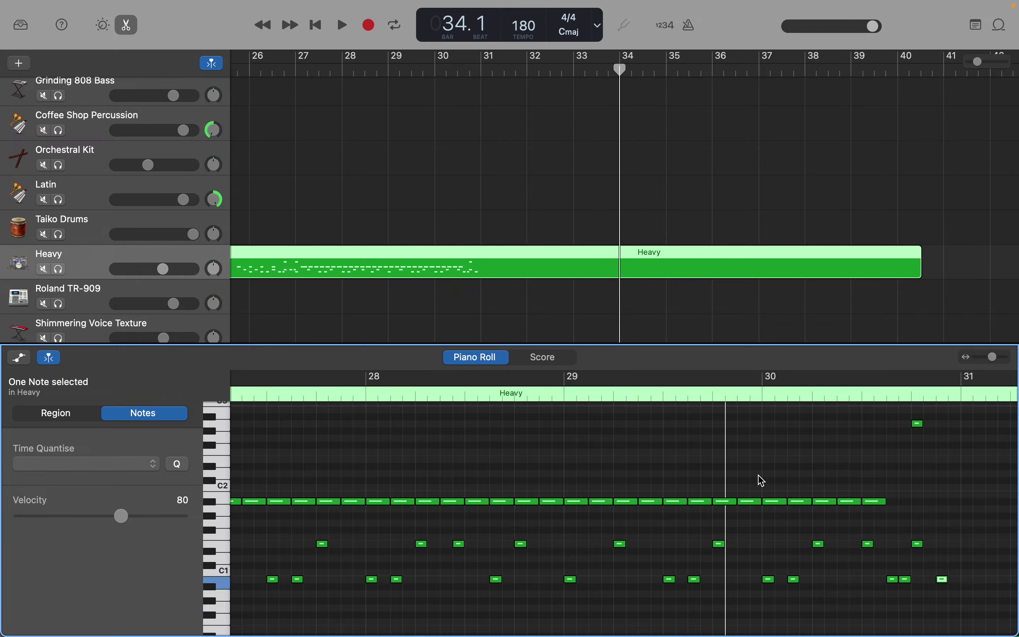
Move the playhead to the start of bar 31.
scroll(763, 480, left, 10)
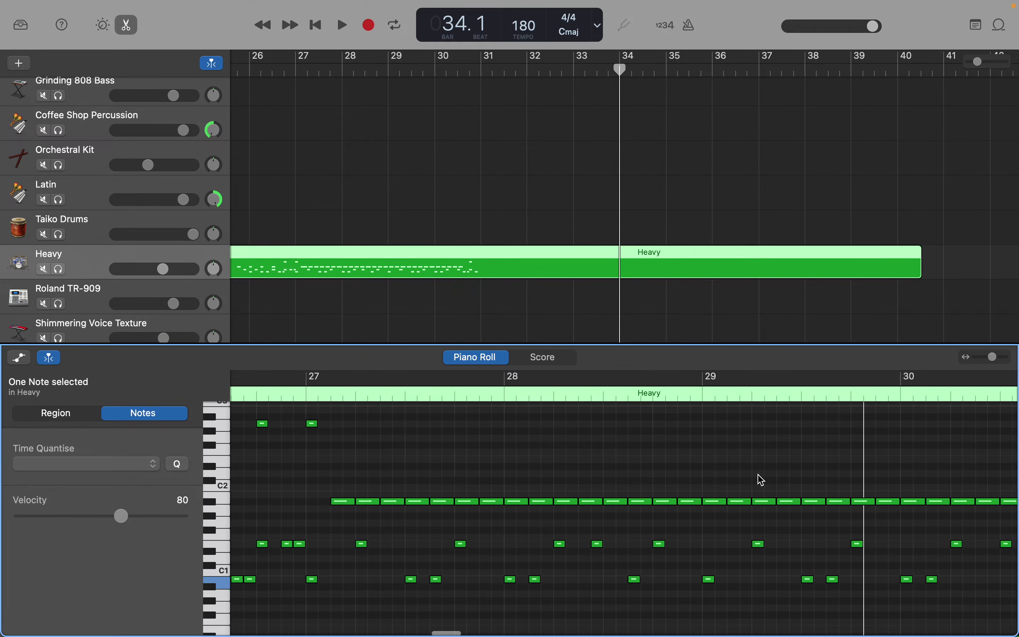
scroll(762, 479, left, 2)
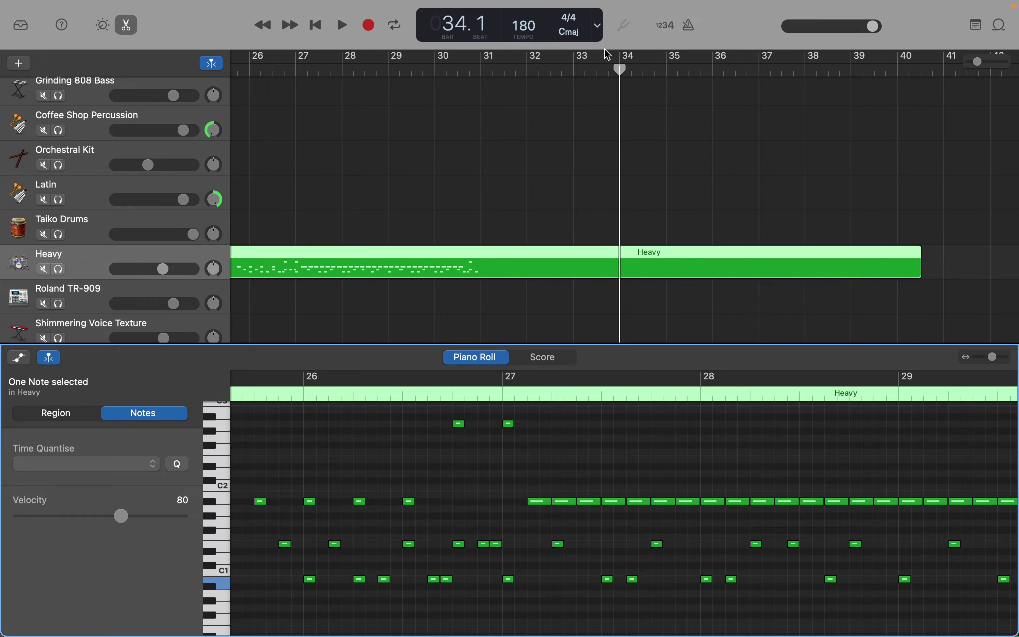
drag(618, 68, 482, 70)
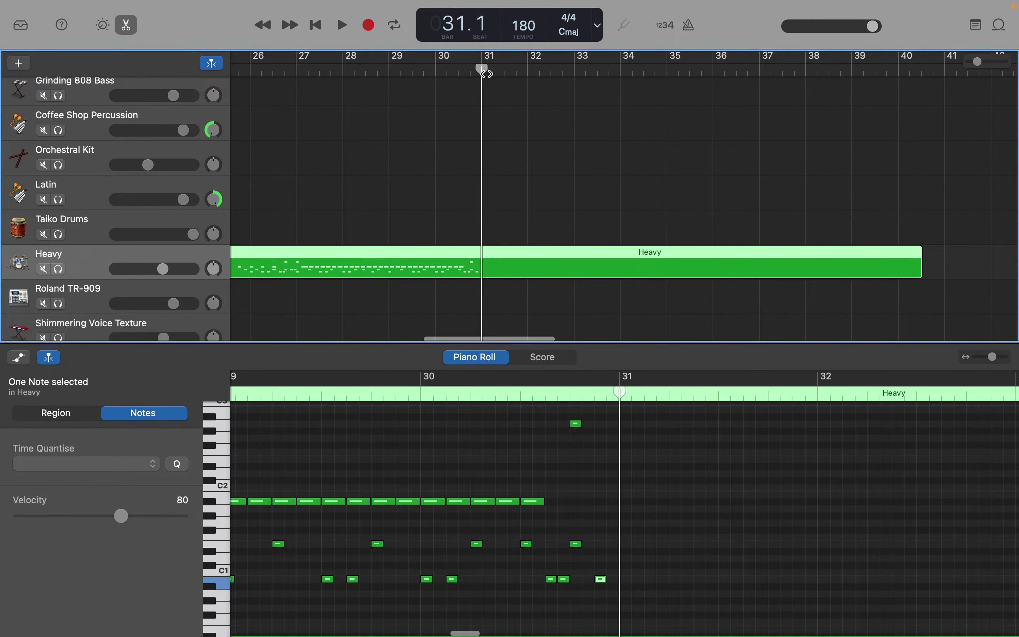
Copy all the notes of bars 27–30 and paste them at the start of bar 31.
scroll(446, 497, left, 10)
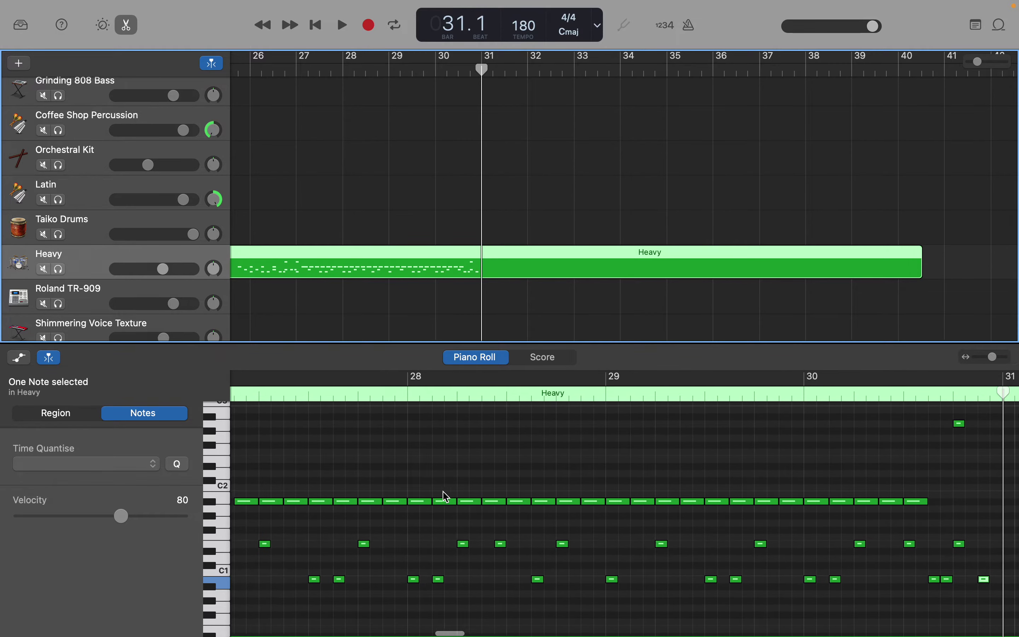
scroll(446, 497, left, 3)
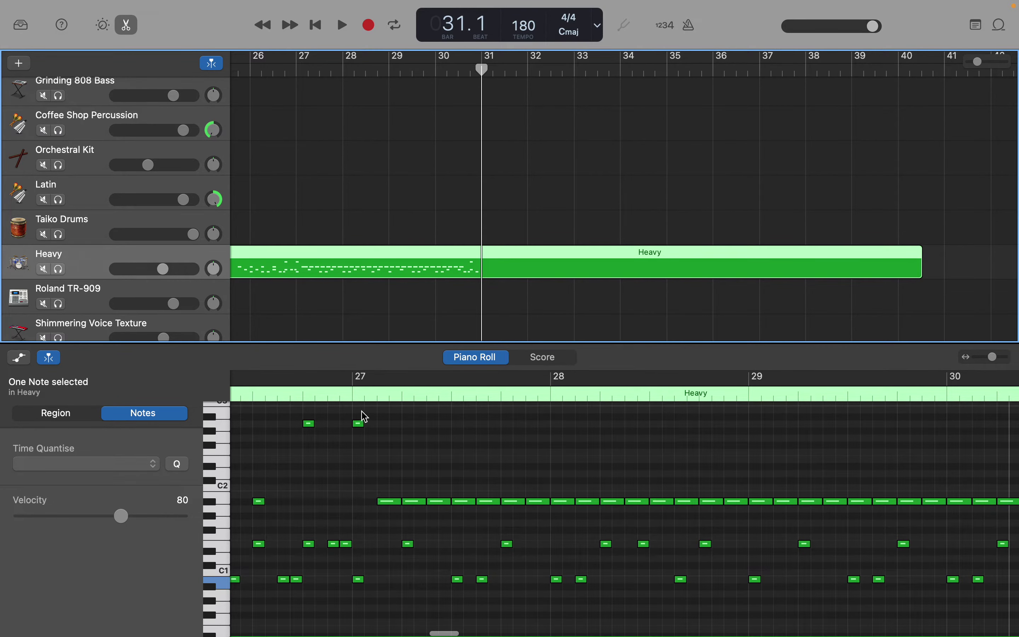
drag(359, 410, 801, 600)
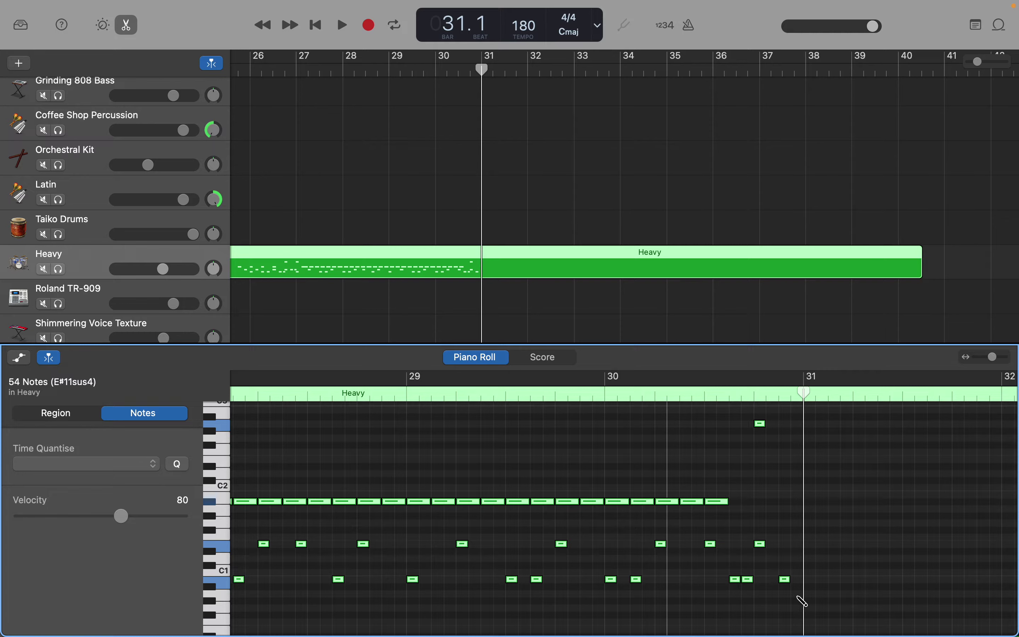
key(super+v)
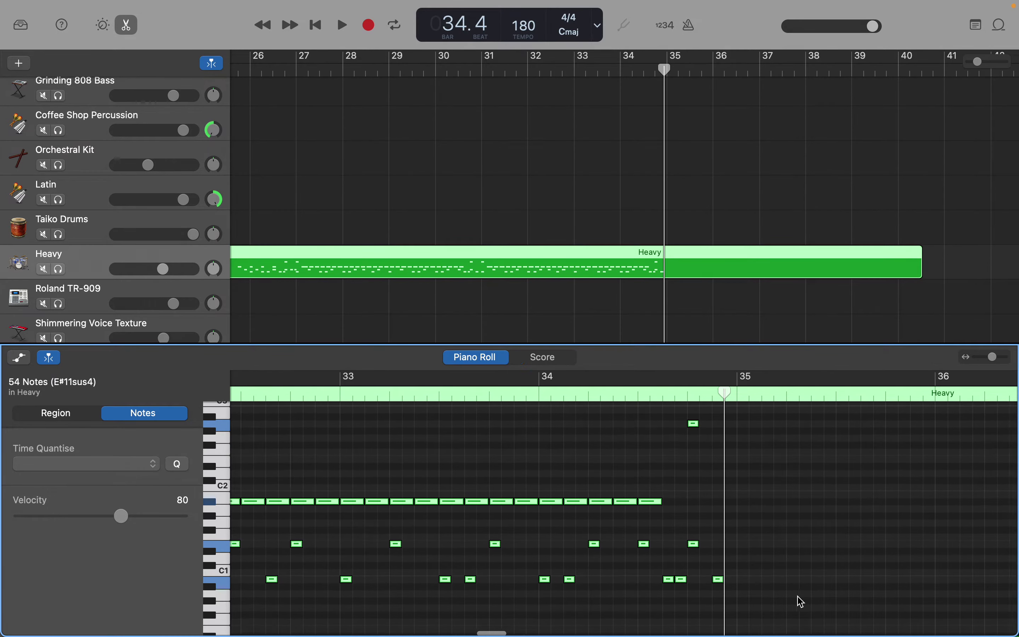
Delete all pasted notes in bar 34 from the offbeat eighth of beat 1 onward and place the playhead at bar 35.
scroll(801, 601, left, 10)
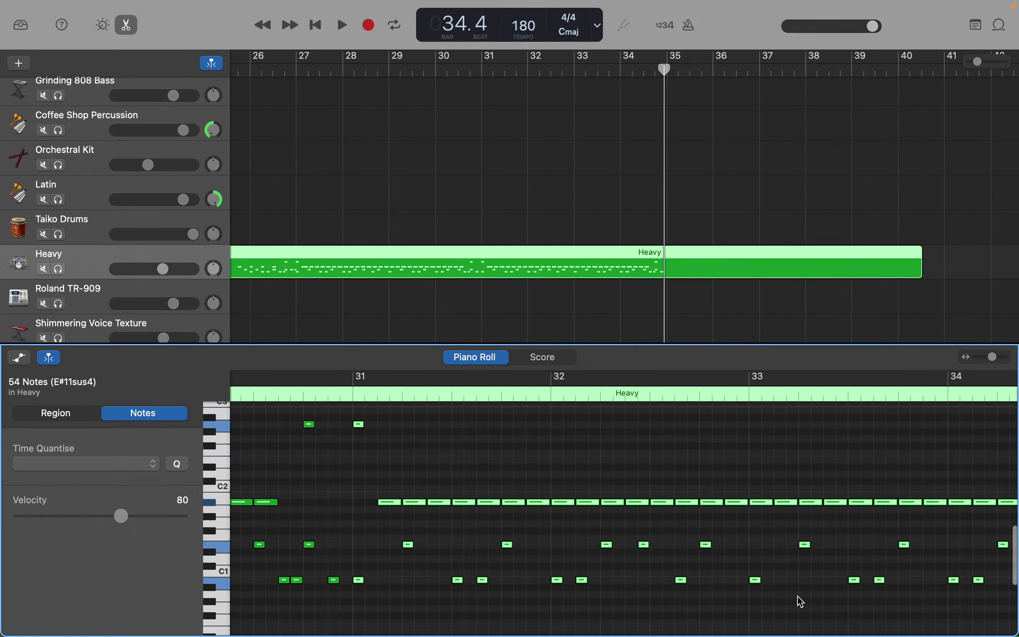
scroll(801, 601, right, 5)
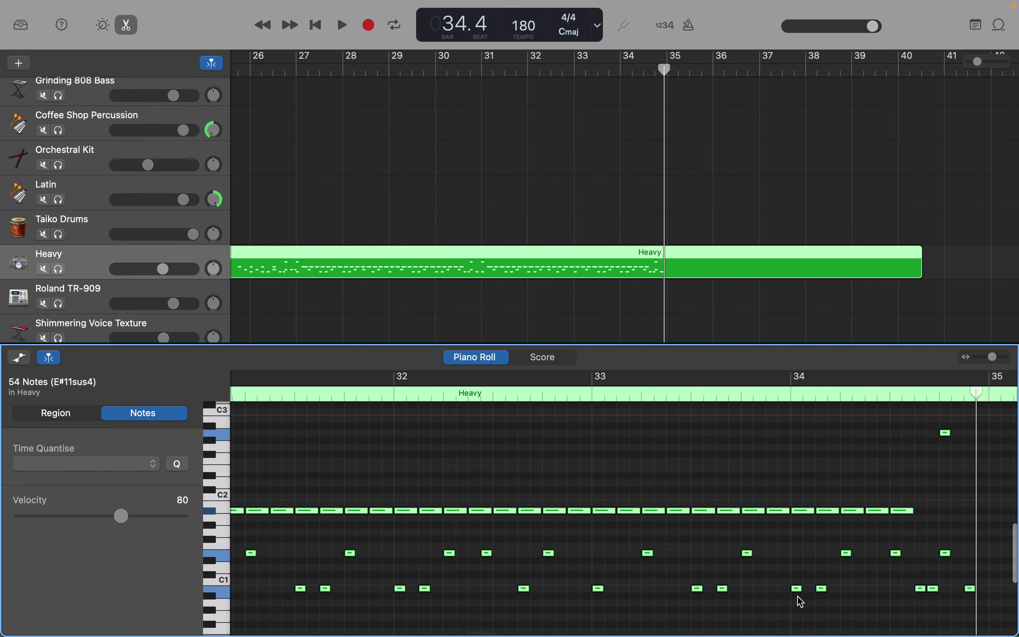
scroll(801, 601, right, 3)
scroll(801, 601, right, 2)
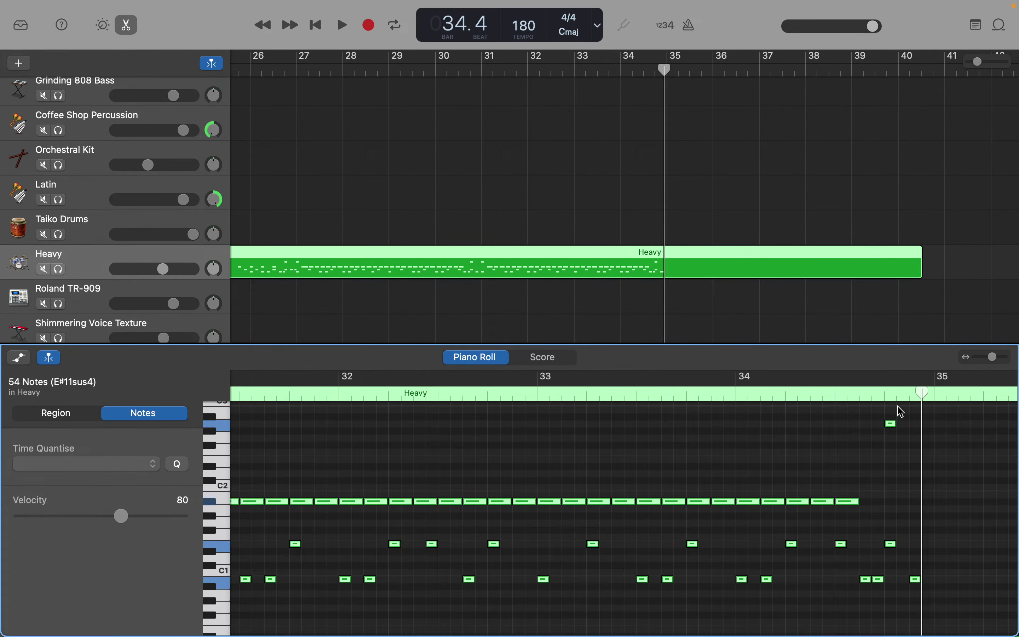
drag(920, 394, 774, 598)
click(920, 423)
key(Delete)
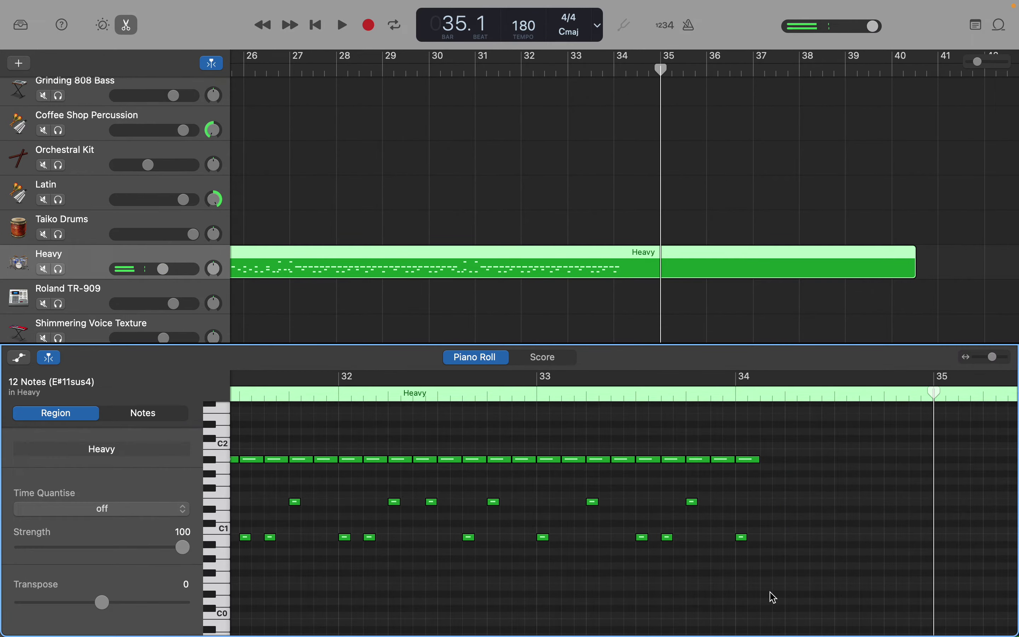
Add sixteenth E1 notes on the last two sixteenths of beat 1 in bar 34.
scroll(779, 524, right, 1)
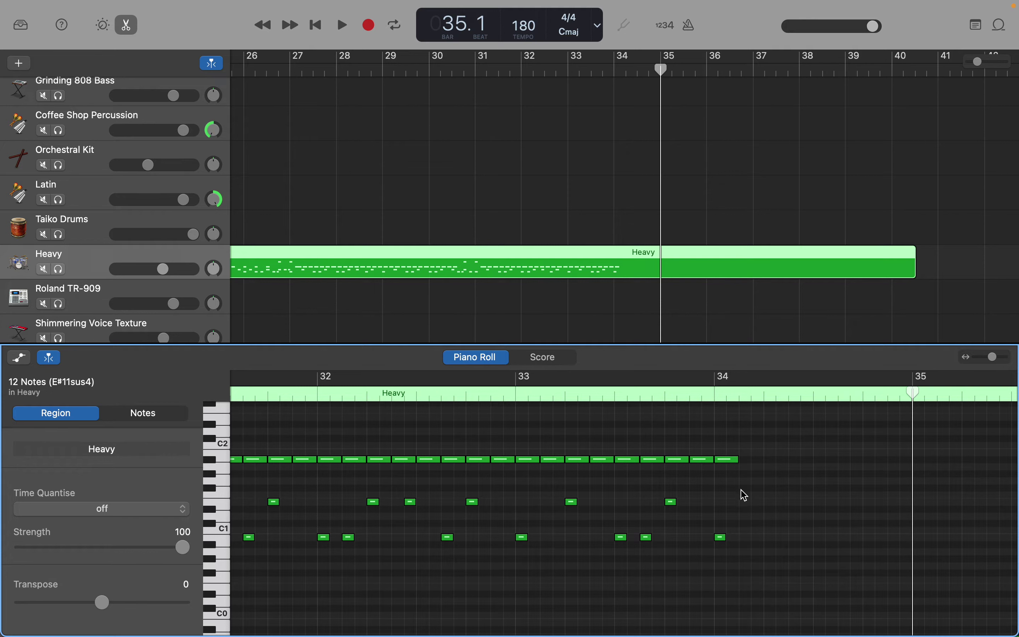
right_click(745, 507)
click(755, 509)
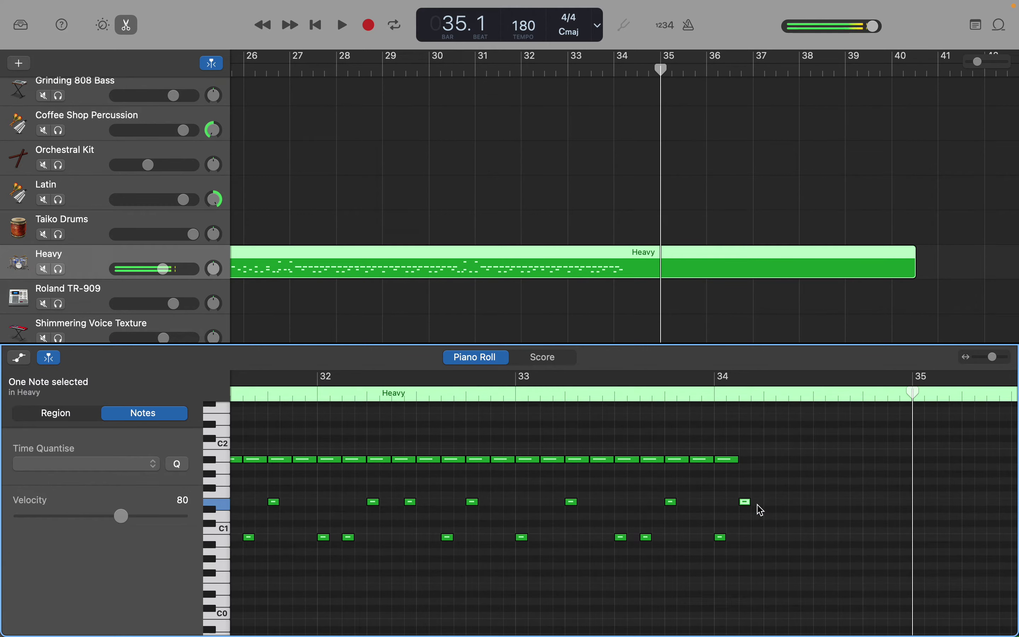
right_click(761, 509)
click(767, 511)
Add four consecutive sixteenth E1 notes filling beat 2 of bar 34.
right_click(770, 502)
click(777, 509)
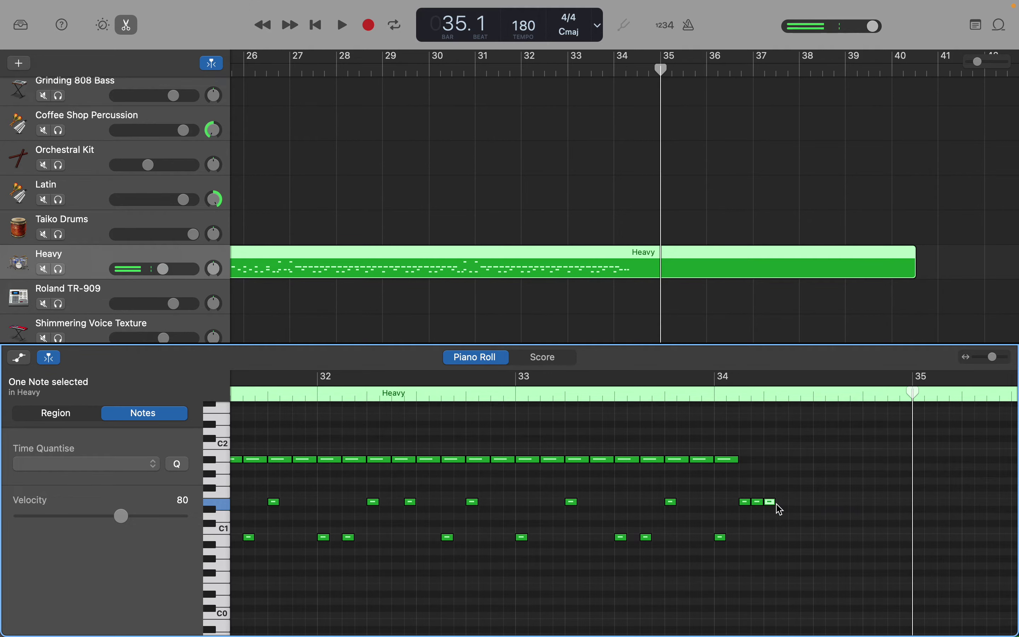
right_click(785, 508)
click(791, 511)
right_click(797, 508)
click(802, 512)
right_click(807, 503)
click(815, 507)
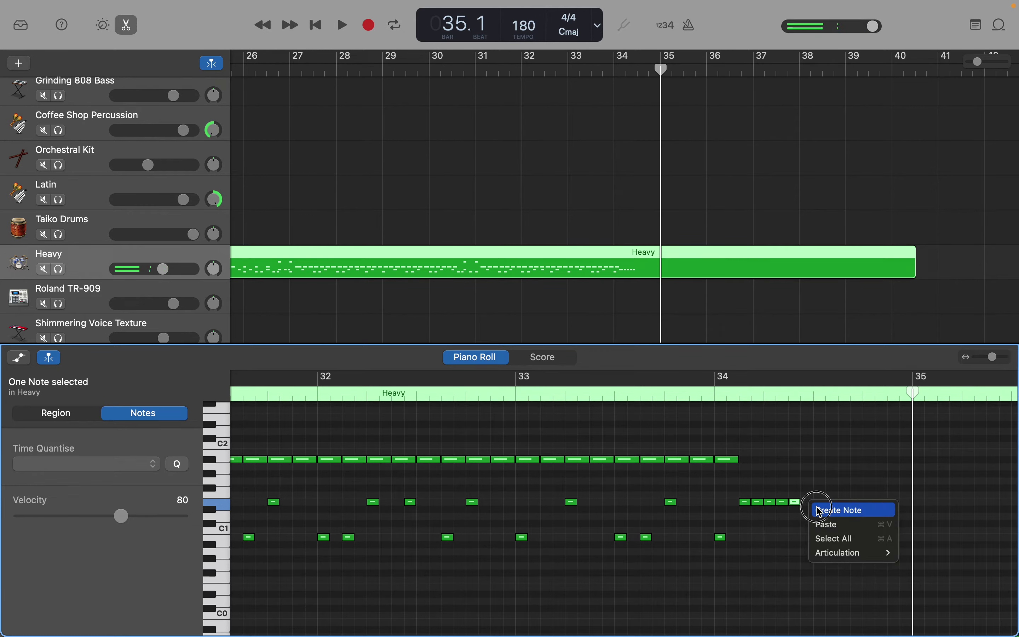
Add sixteenth E1 notes on the first two sixteenths of beat 3 in bar 34.
right_click(825, 507)
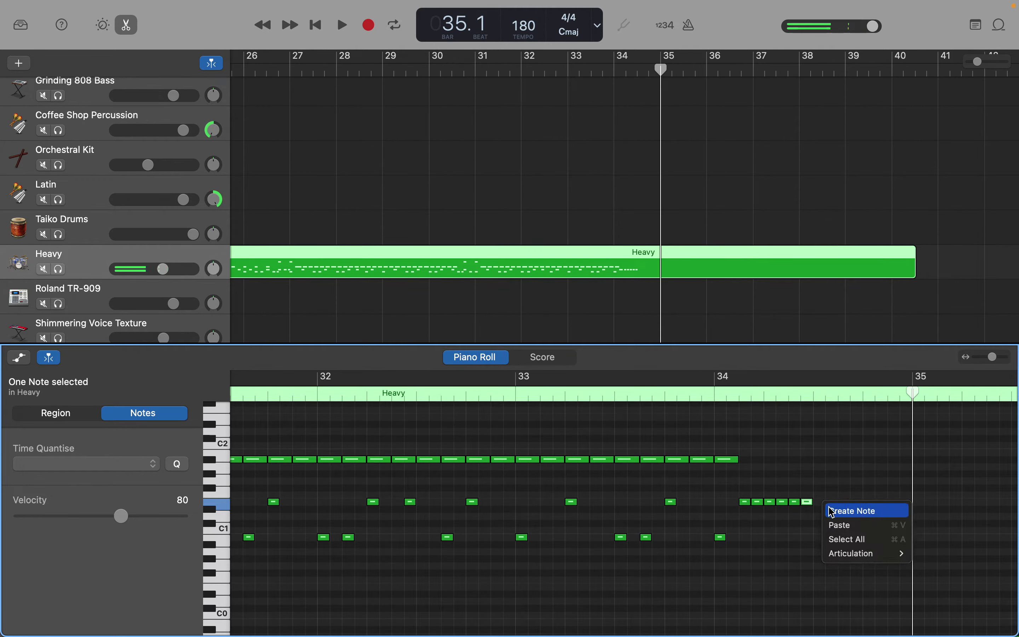
click(832, 511)
right_click(834, 508)
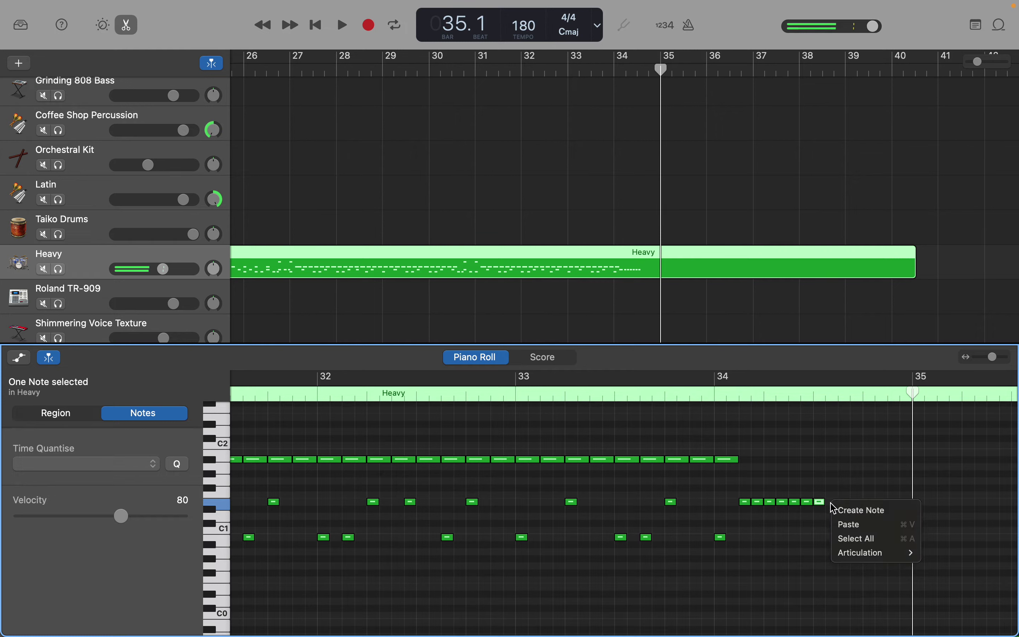
click(842, 510)
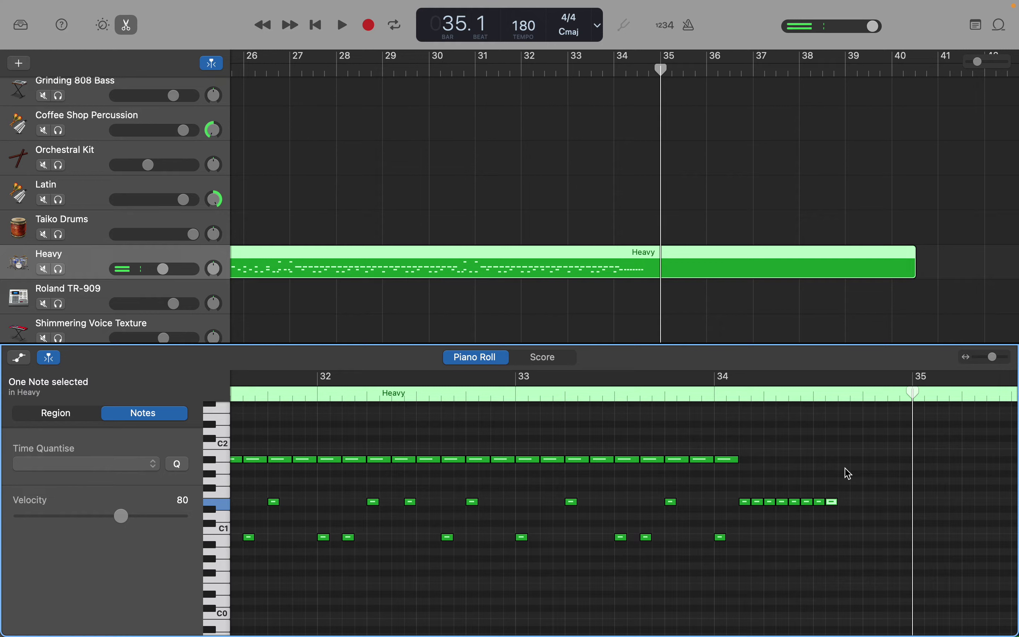
Add sixteenth A1 notes on the last two sixteenths of beat 3 in bar 34.
right_click(846, 471)
click(859, 476)
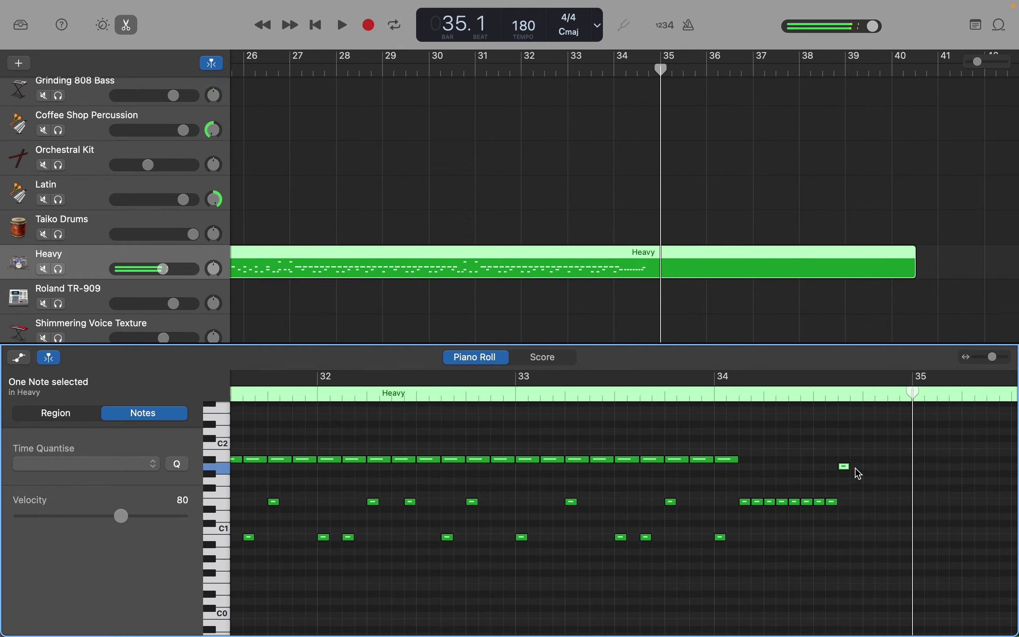
right_click(861, 470)
click(868, 475)
Add sixteenth F1 notes on the first two sixteenths of bar 34's beat 4 and an E1 note on its third sixteenth.
right_click(874, 497)
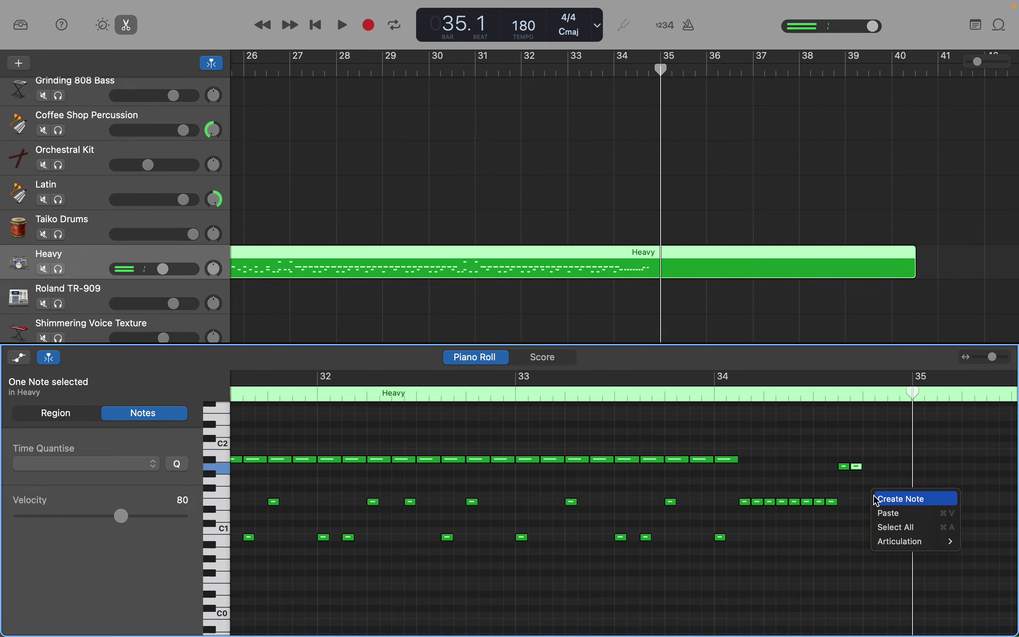
click(879, 502)
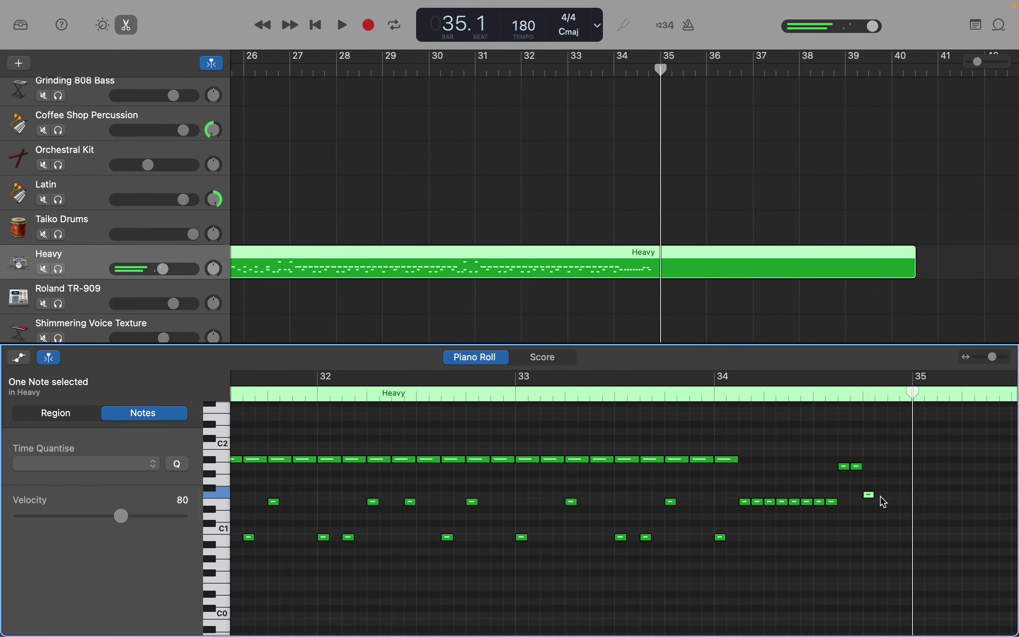
right_click(885, 502)
click(894, 505)
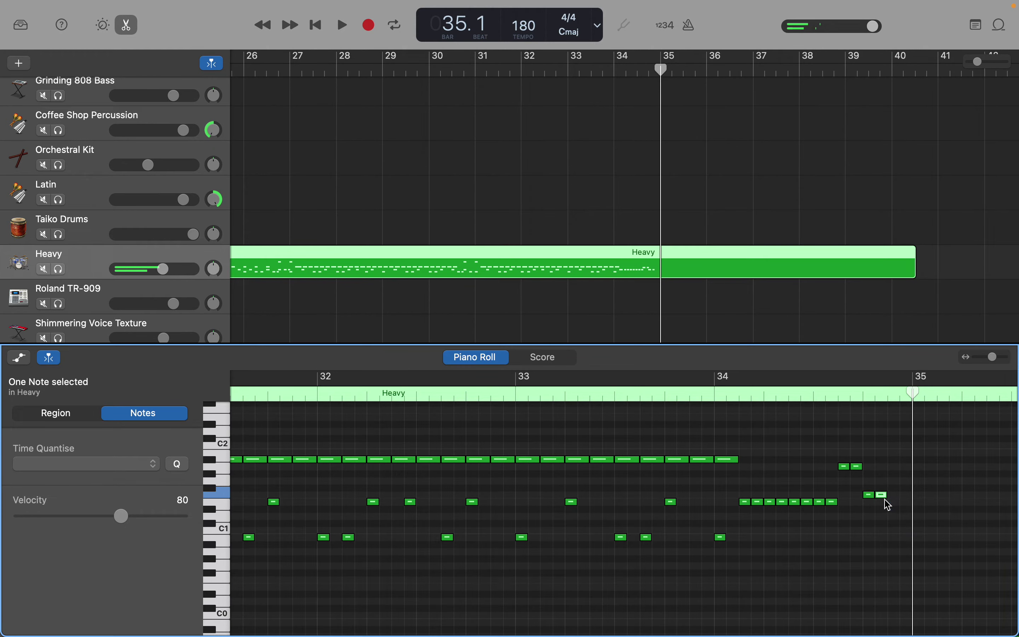
right_click(893, 515)
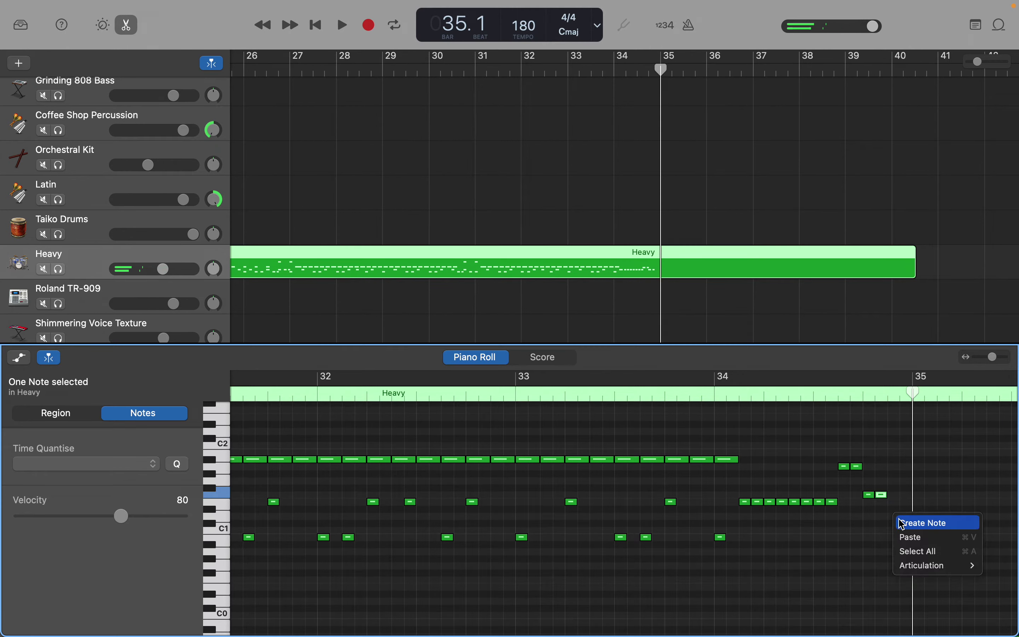
click(905, 522)
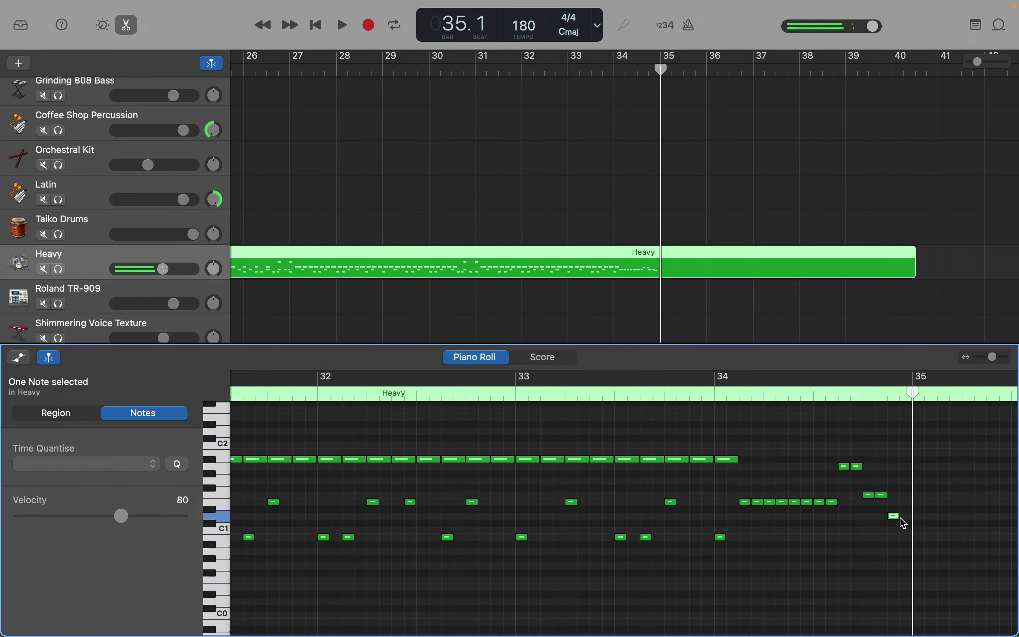
drag(896, 520, 897, 509)
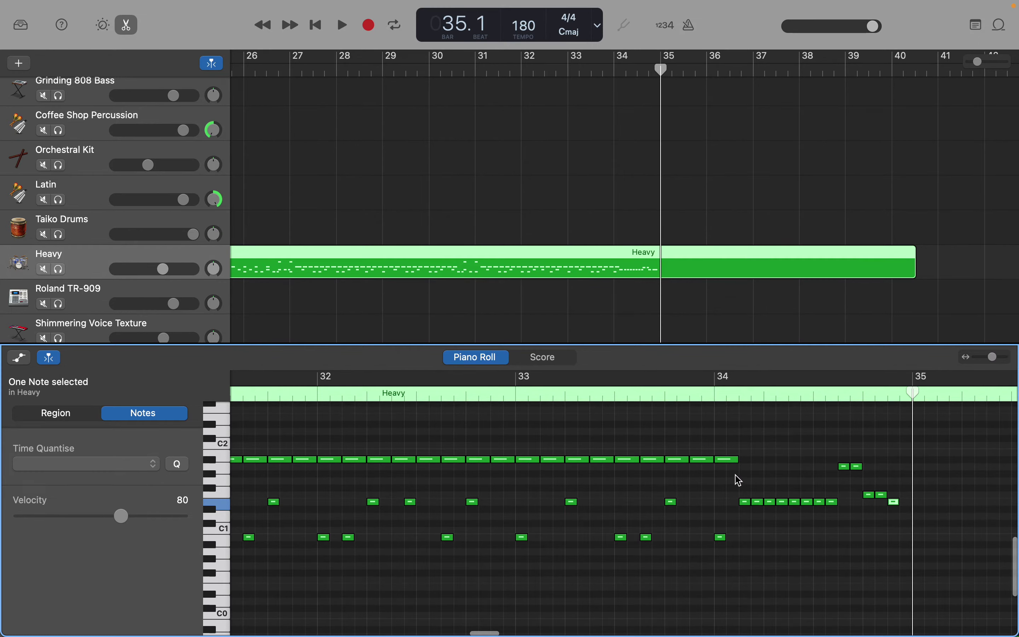
Audition the kit sounds between E1 and D2 to compare drums for the fill.
click(224, 472)
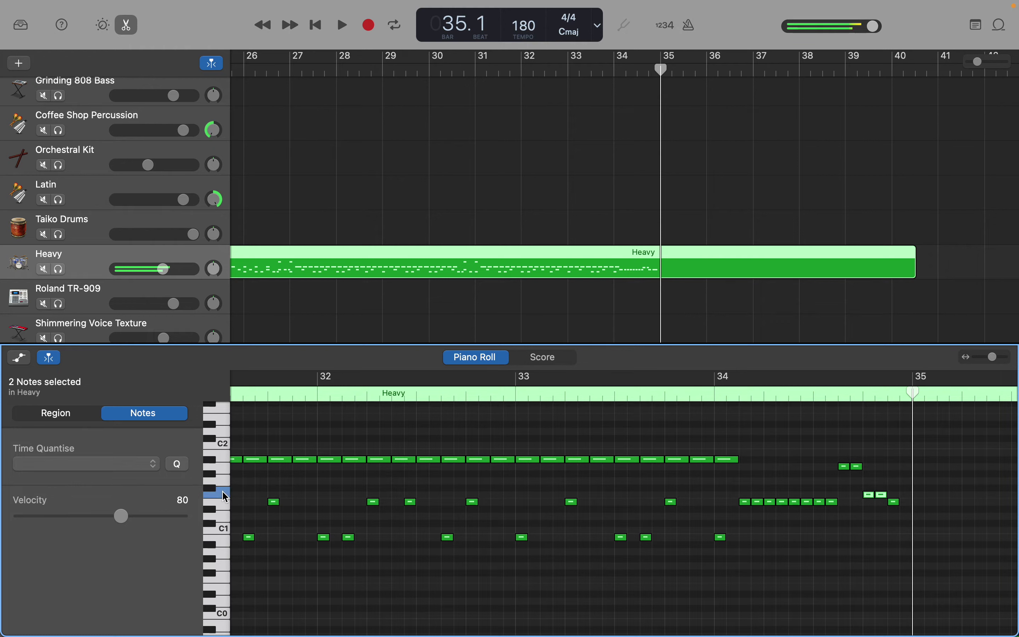
click(226, 465)
click(226, 481)
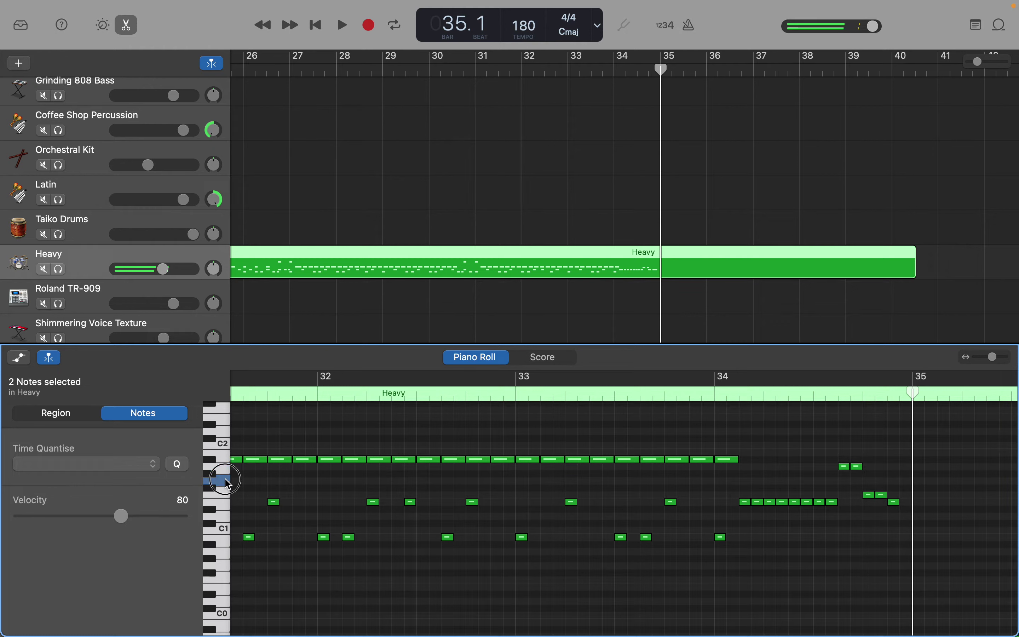
click(223, 494)
click(227, 503)
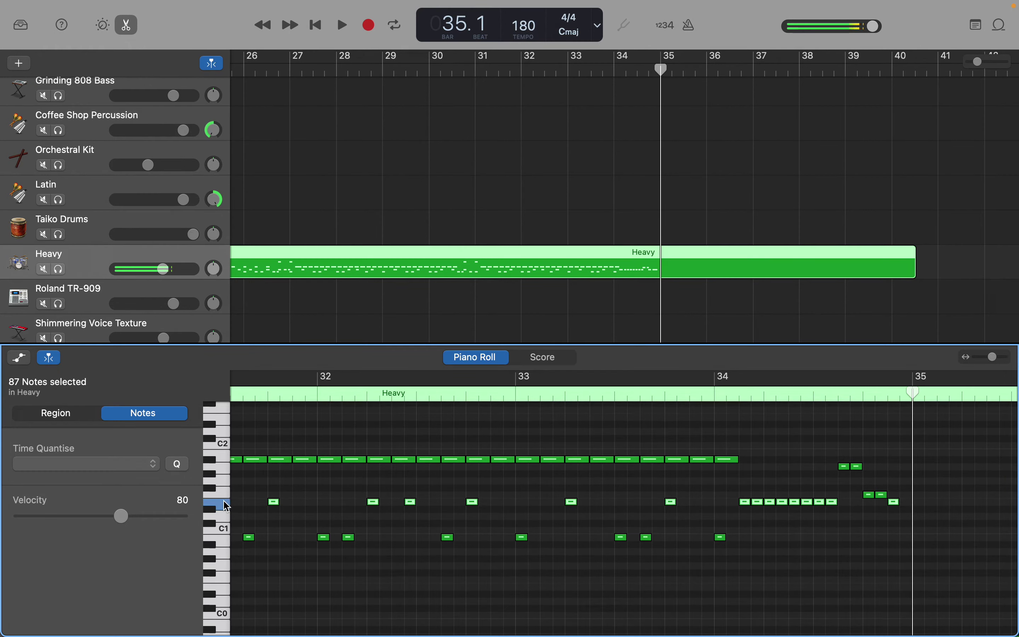
click(226, 494)
click(226, 480)
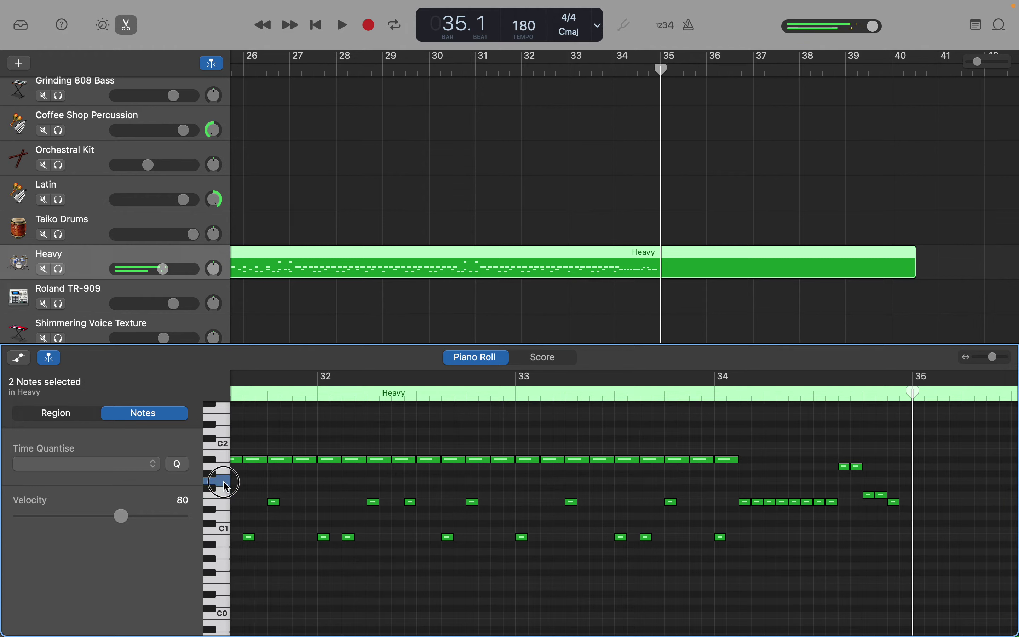
click(224, 473)
click(224, 454)
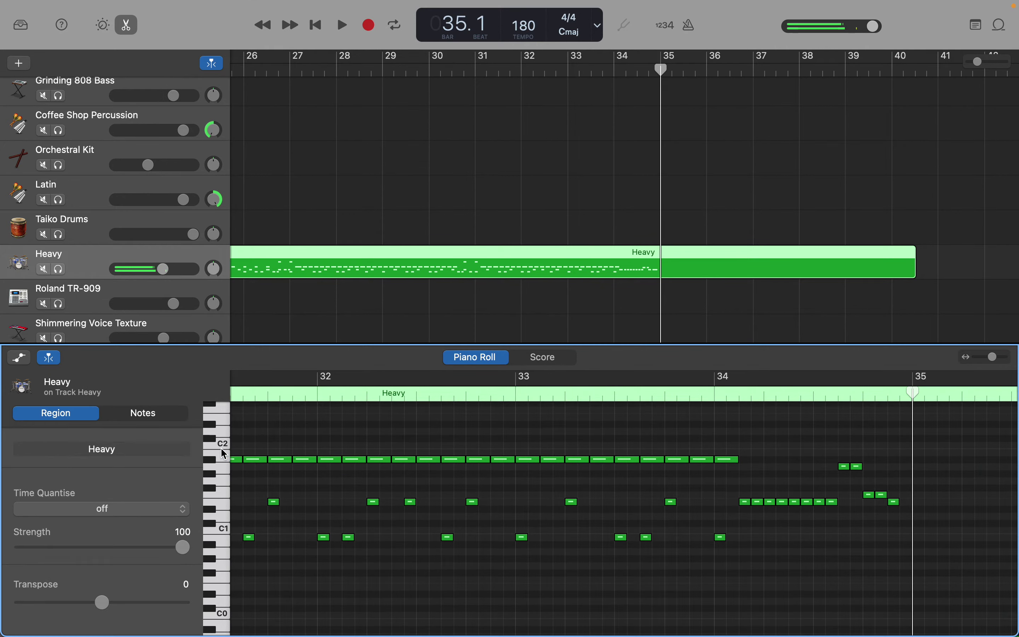
click(222, 431)
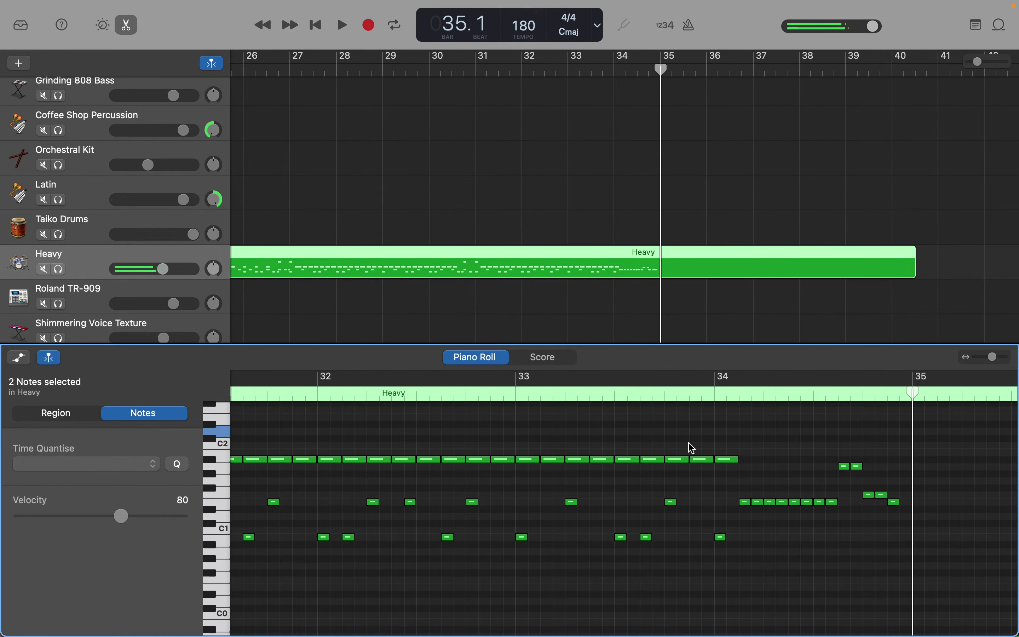
Move the two A1 notes at the end of beat 3 in bar 34 up to D2.
drag(848, 468, 848, 438)
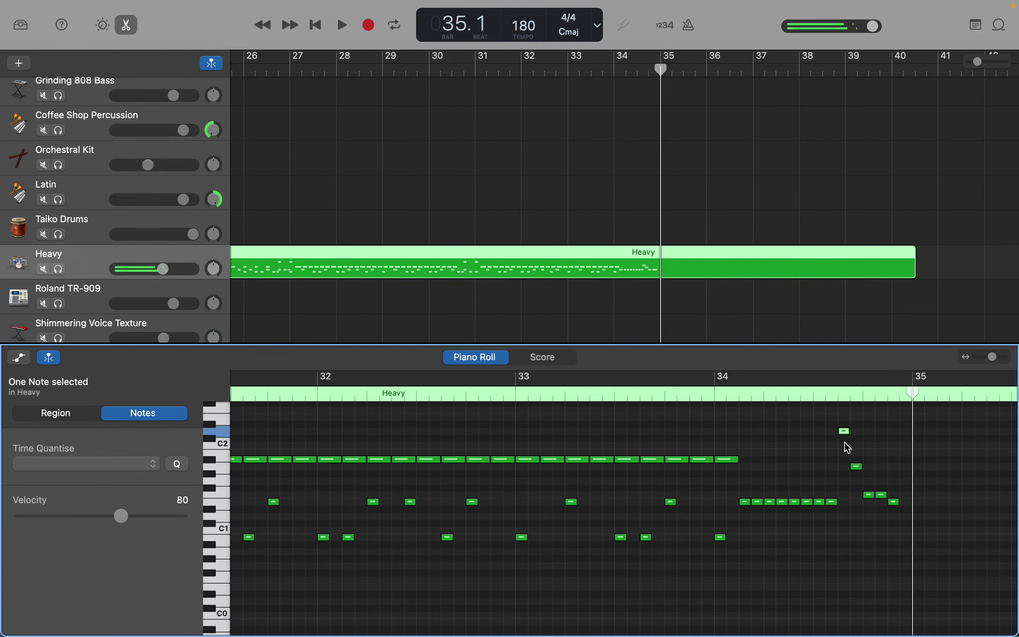
click(855, 462)
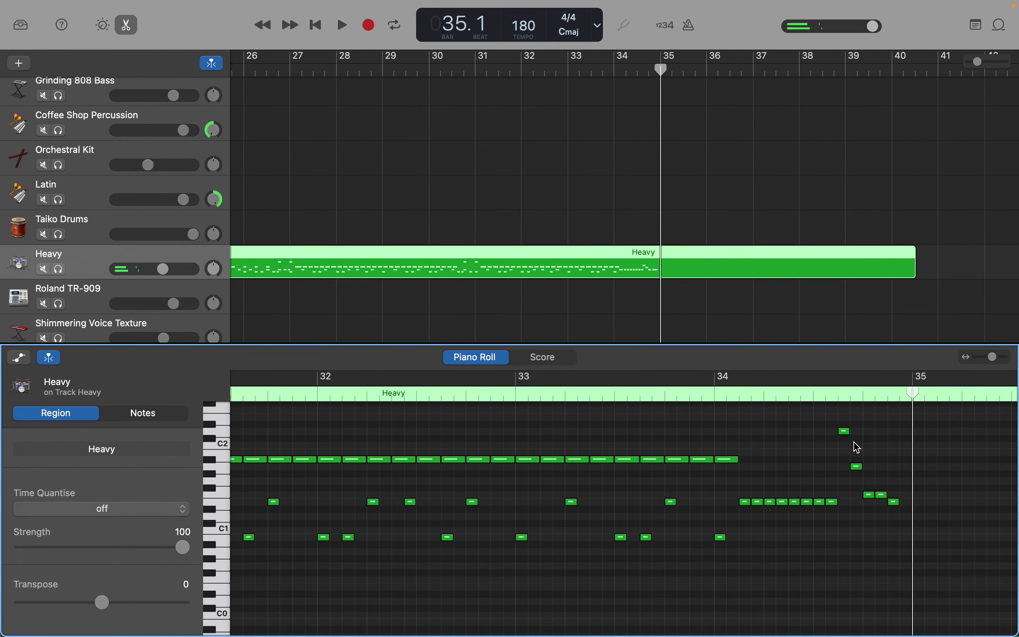
drag(860, 468, 860, 438)
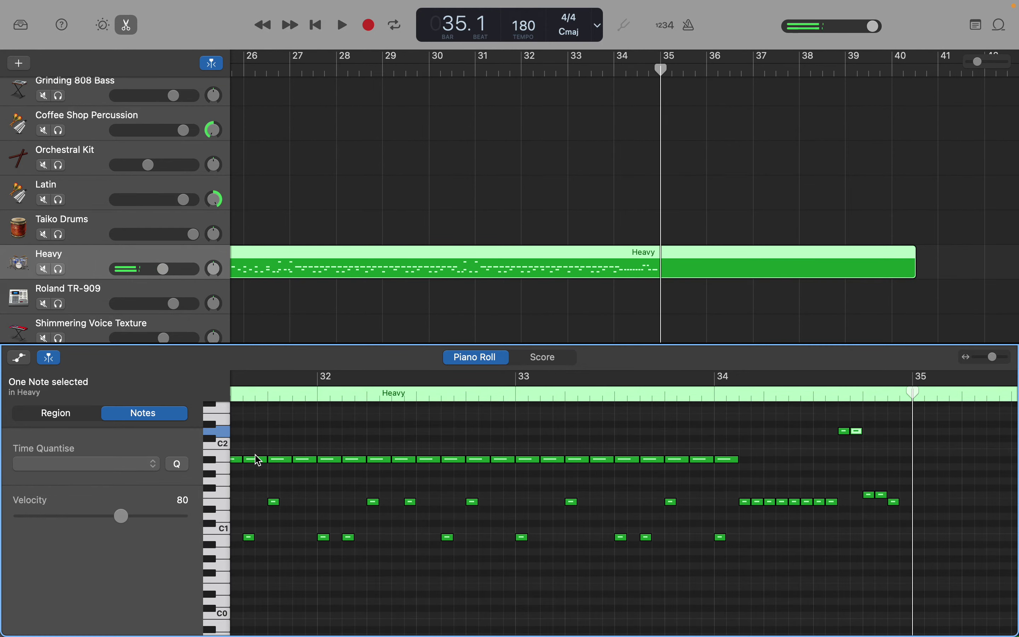
Move the two F1 notes on beat 4 of bar 34 up to B1 and the final E1 note up to G1.
click(220, 462)
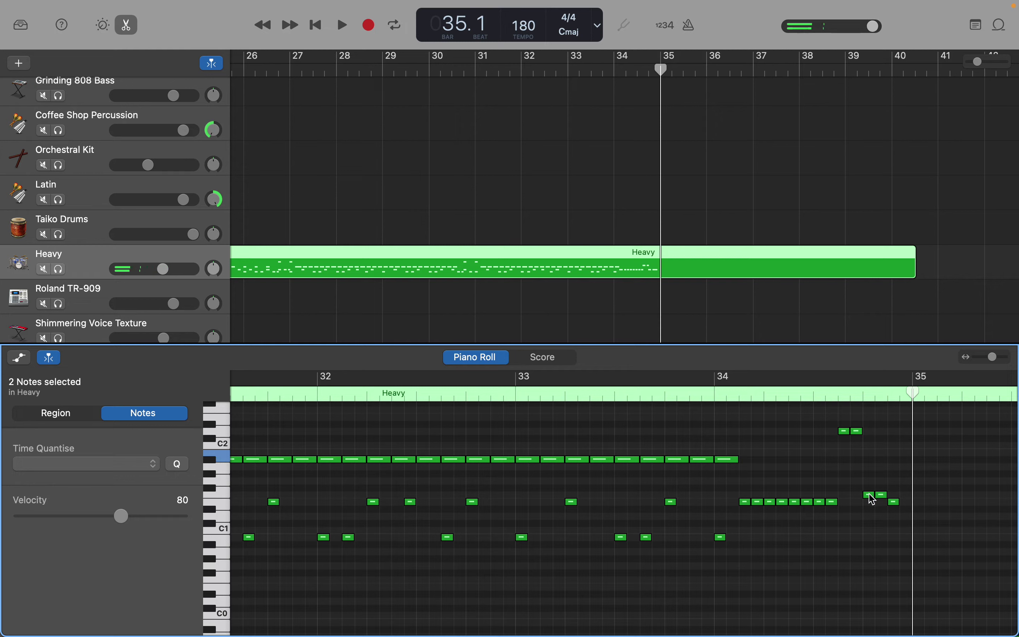
drag(870, 497, 873, 453)
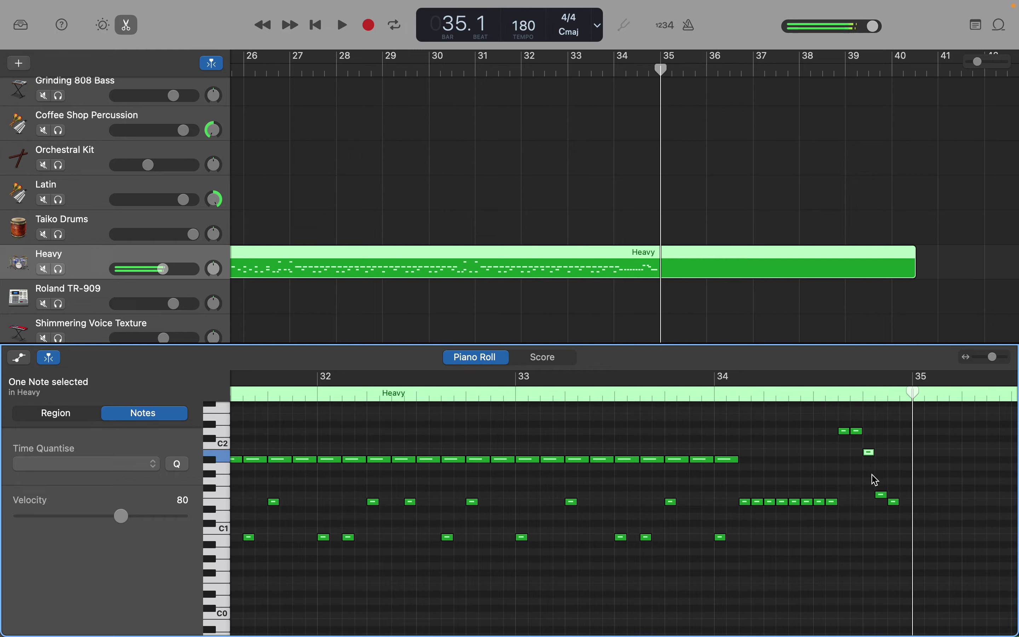
drag(884, 499, 878, 453)
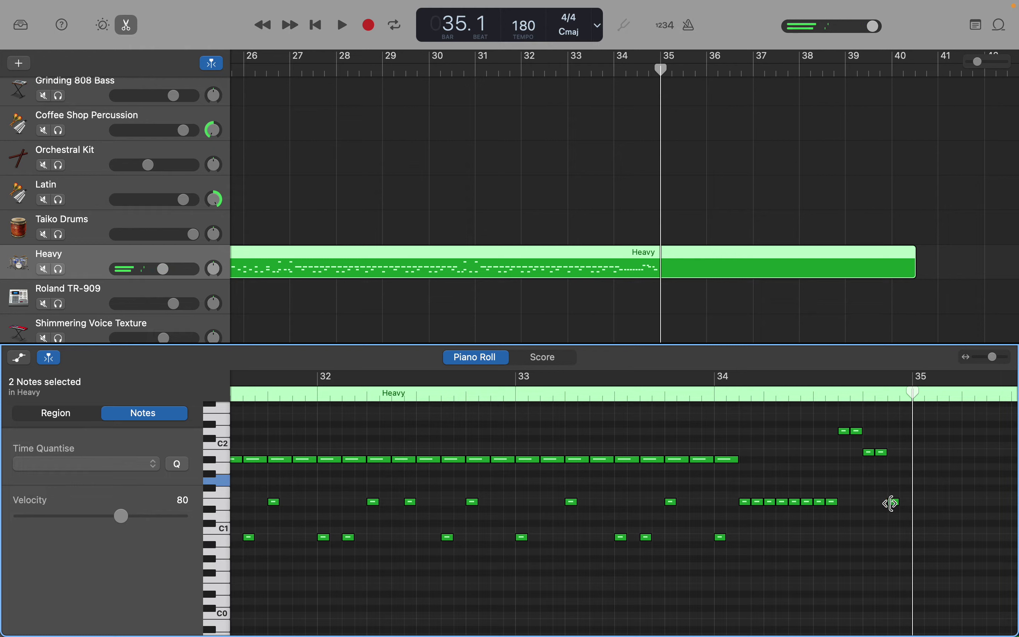
drag(894, 505, 894, 481)
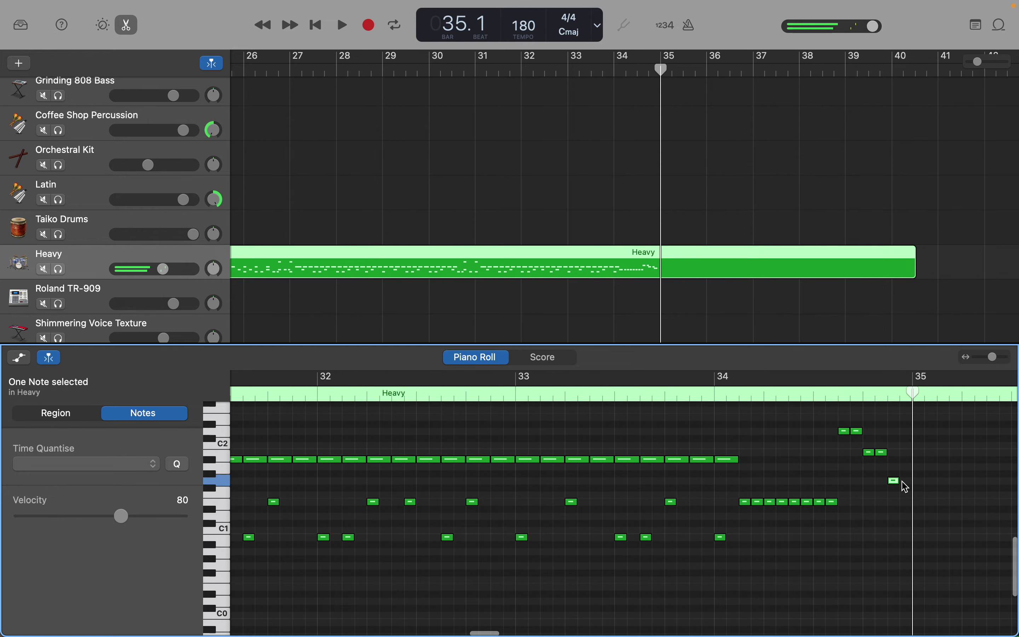
Add a G1 note on the last sixteenth of bar 34, and sixteenth A2 and B0 notes on beat 1 of bar 35.
right_click(905, 487)
click(910, 489)
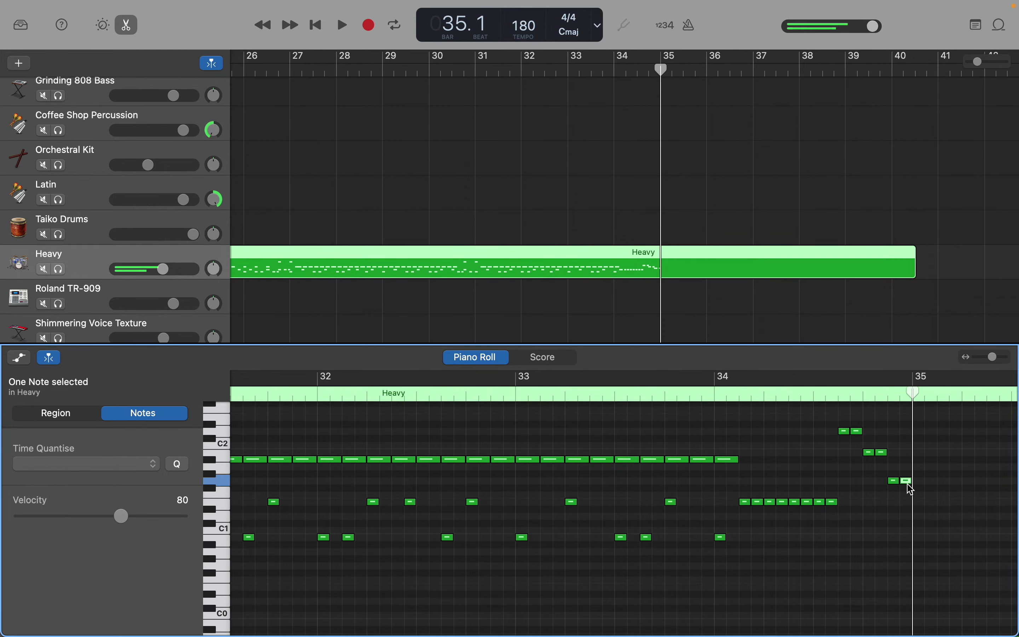
scroll(853, 522, right, 3)
scroll(852, 522, up, 1)
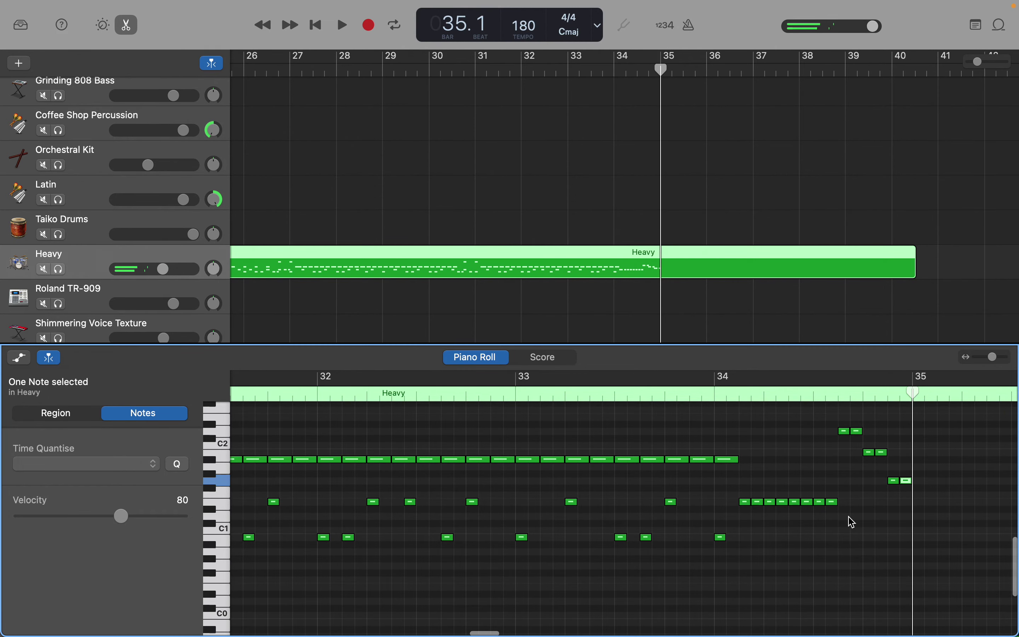
scroll(853, 522, up, 1)
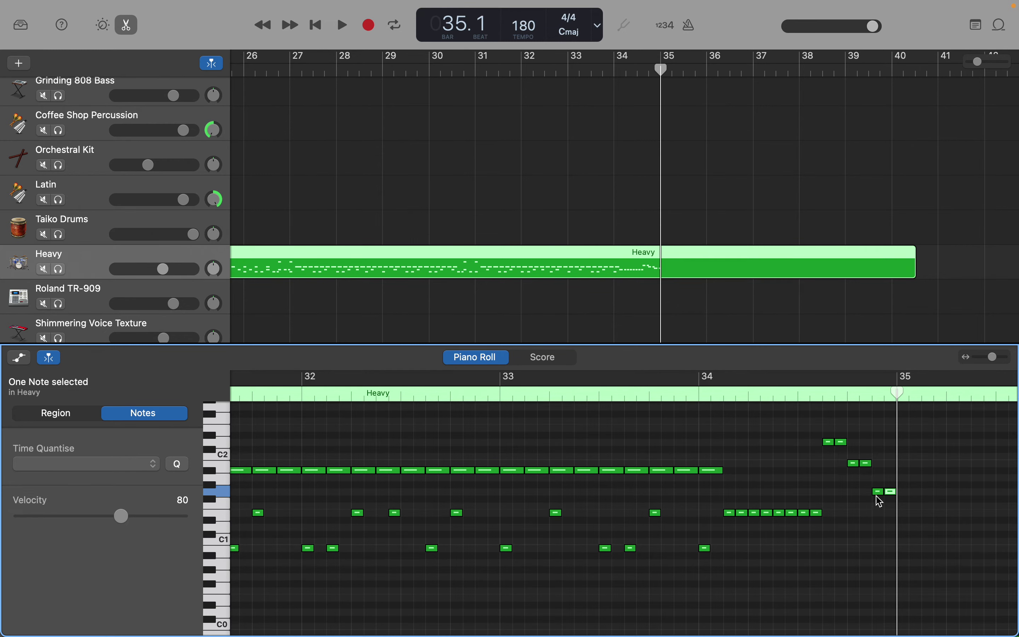
scroll(895, 476, up, 5)
scroll(896, 476, left, 10)
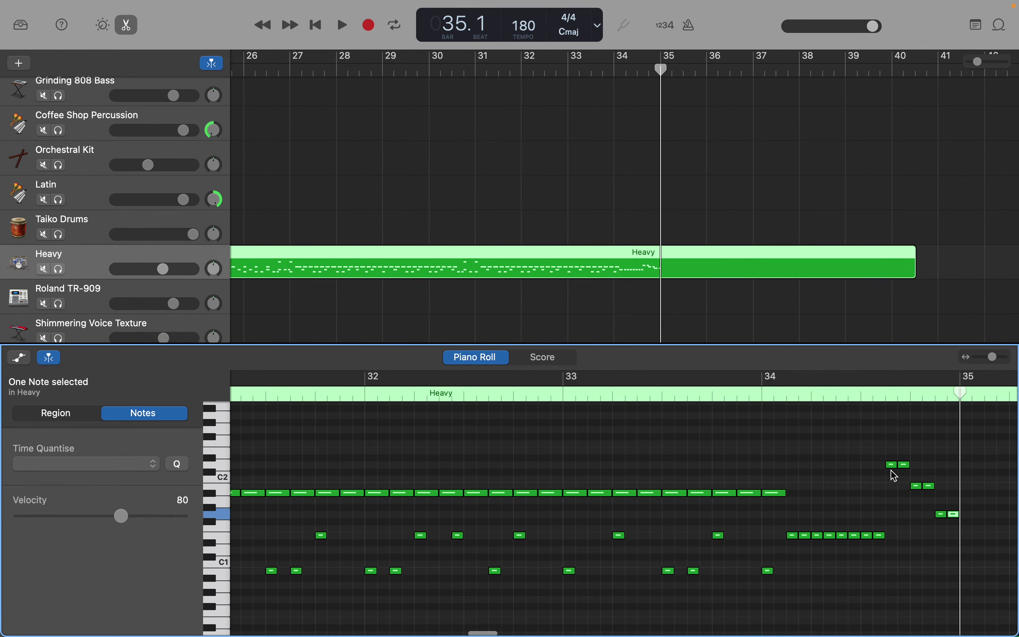
scroll(895, 476, up, 3)
scroll(895, 475, right, 8)
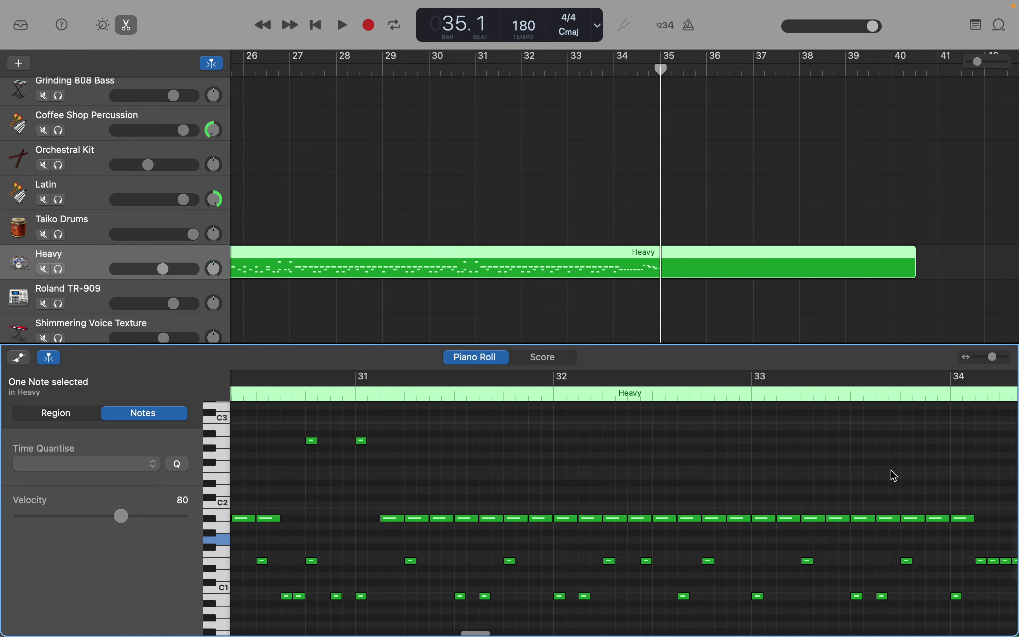
scroll(895, 476, right, 2)
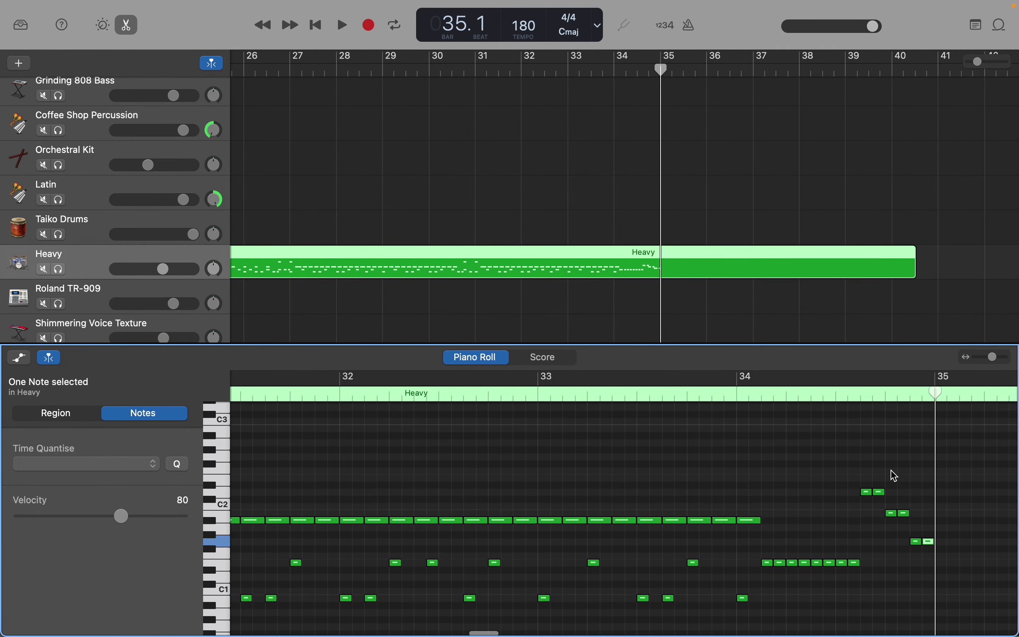
right_click(939, 442)
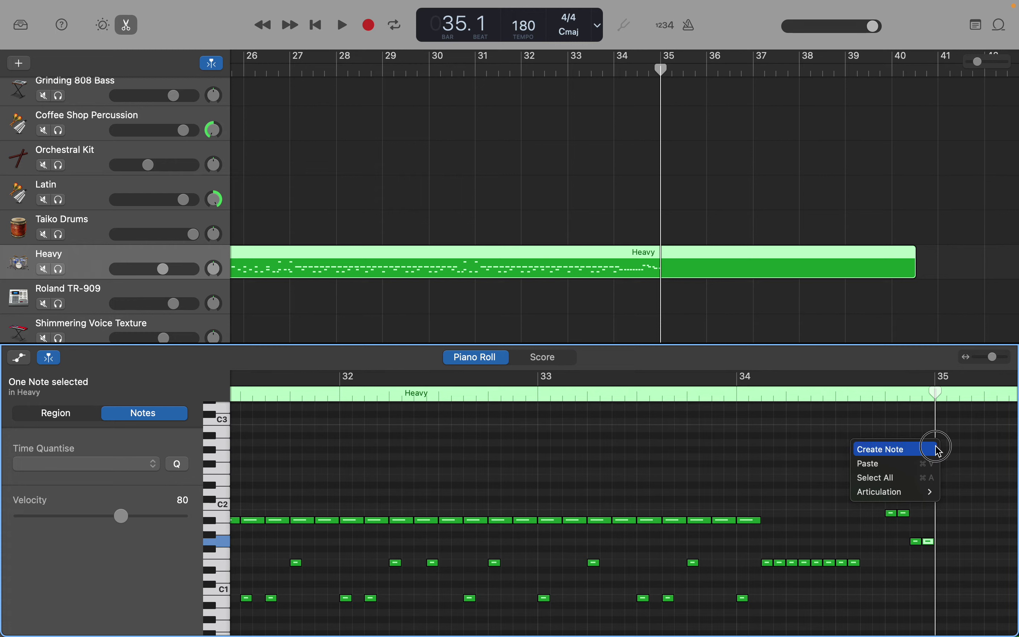
click(937, 447)
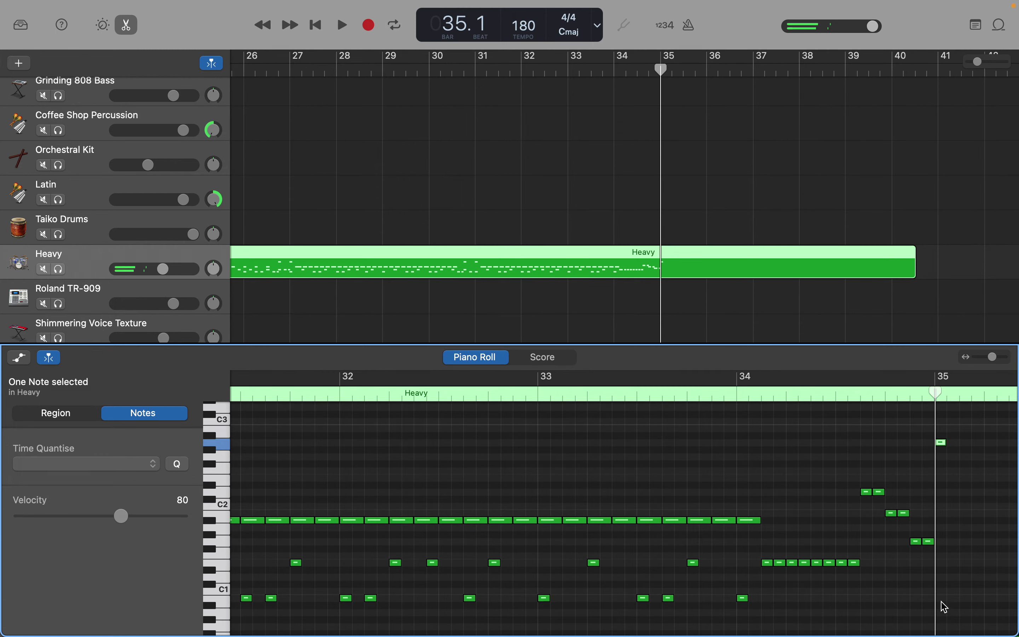
right_click(939, 598)
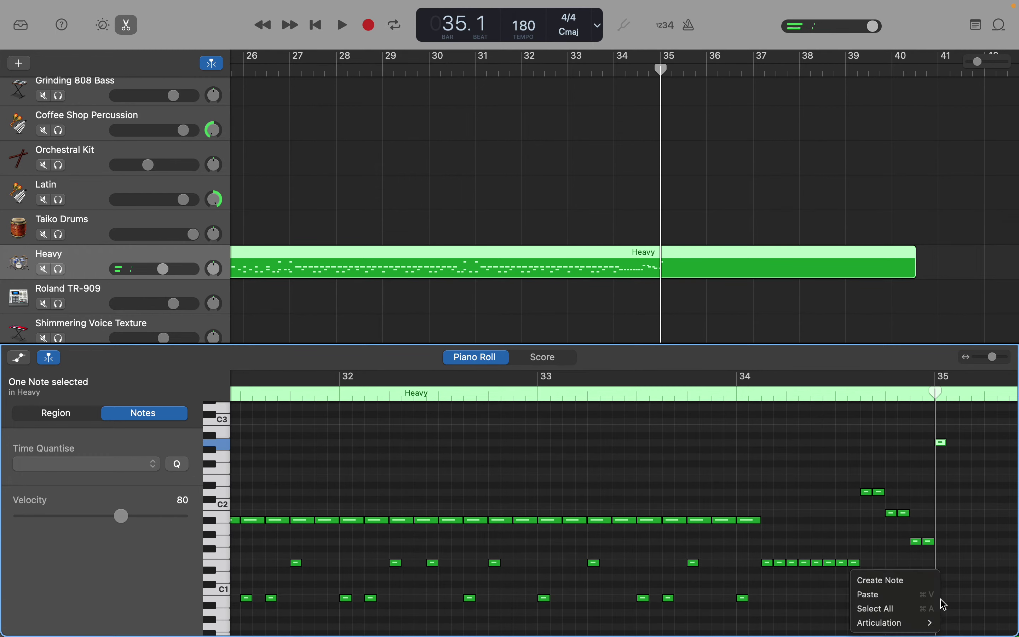
click(915, 579)
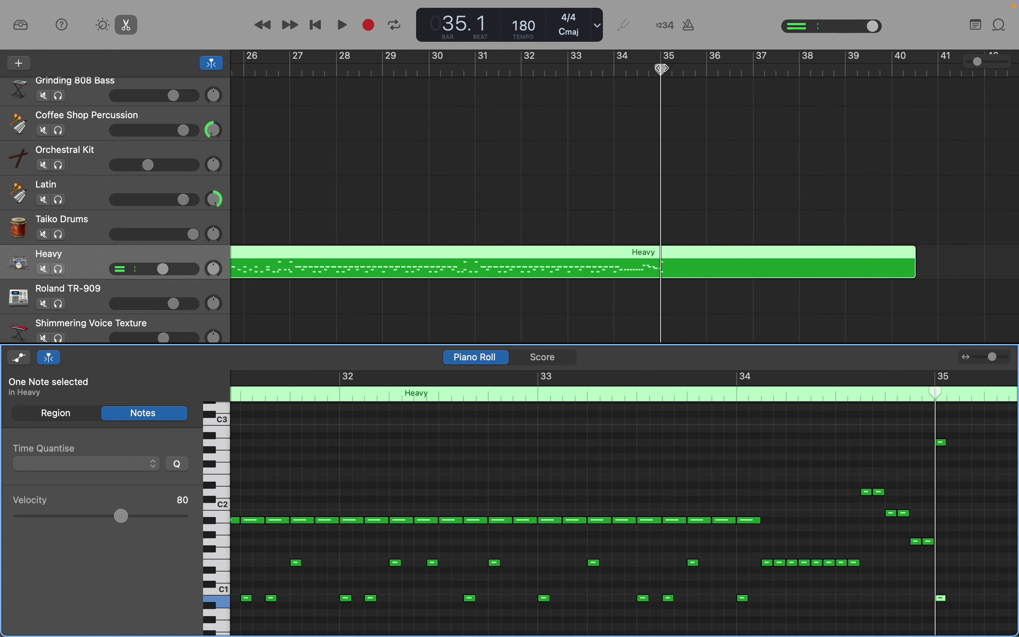
Play the Heavy drum part from bar 19 through the fill and closing hit in bar 35.
drag(661, 68, 687, 94)
drag(193, 62, 935, 87)
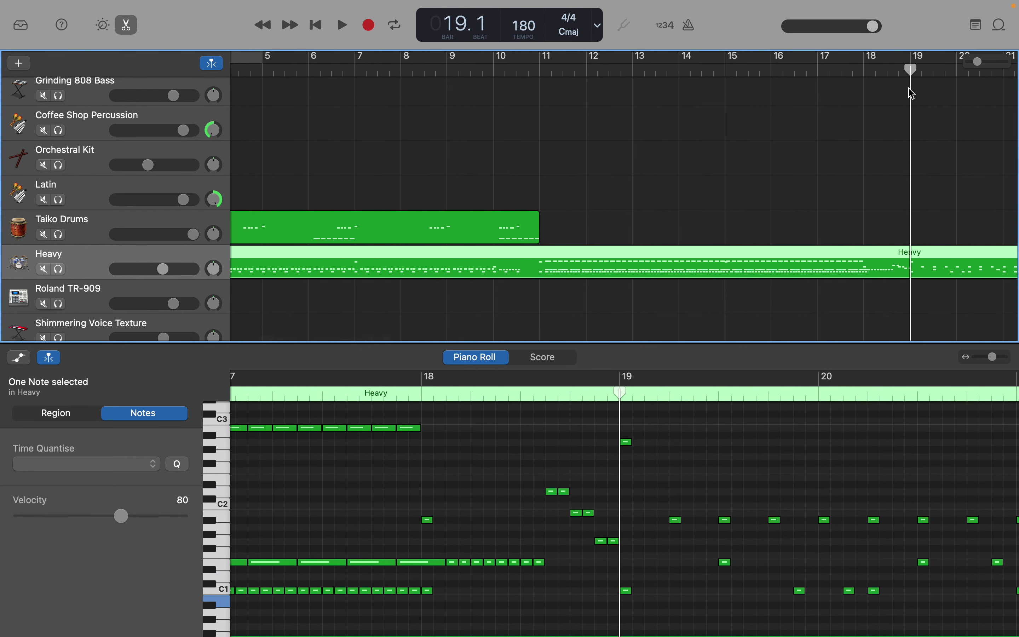
key(space)
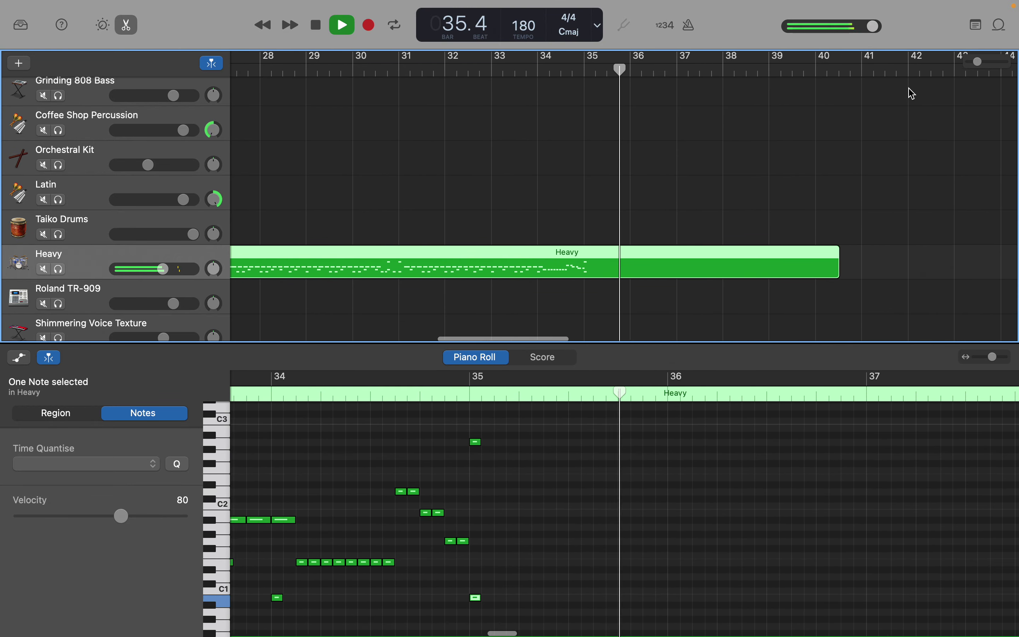
key(space)
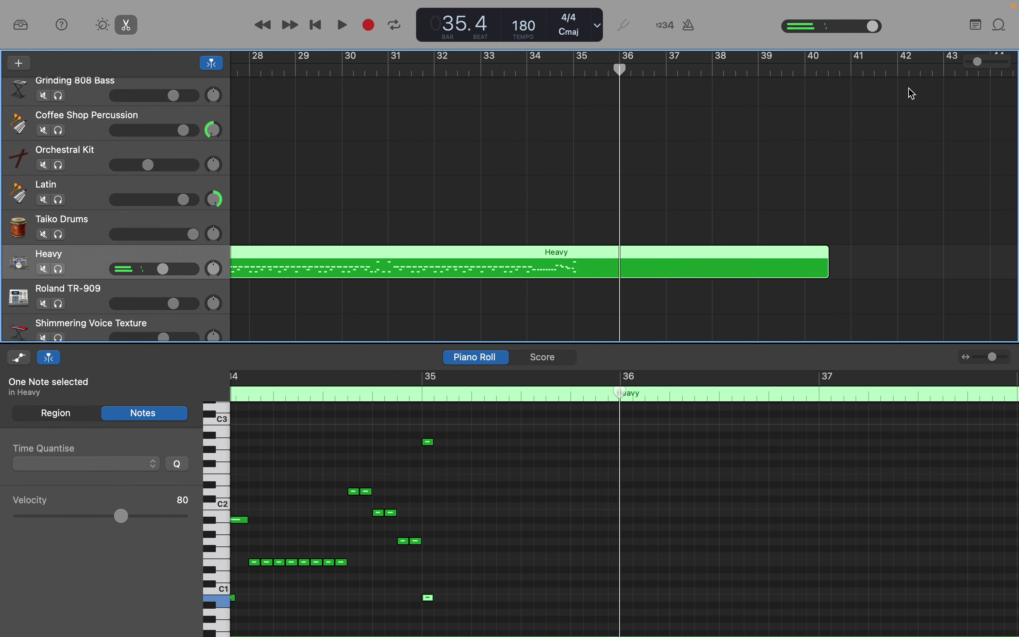
Review the Heavy drum region in the arrangement from about bar 9 to bar 34, alongside the neighbouring tracks.
scroll(912, 94, left, 3)
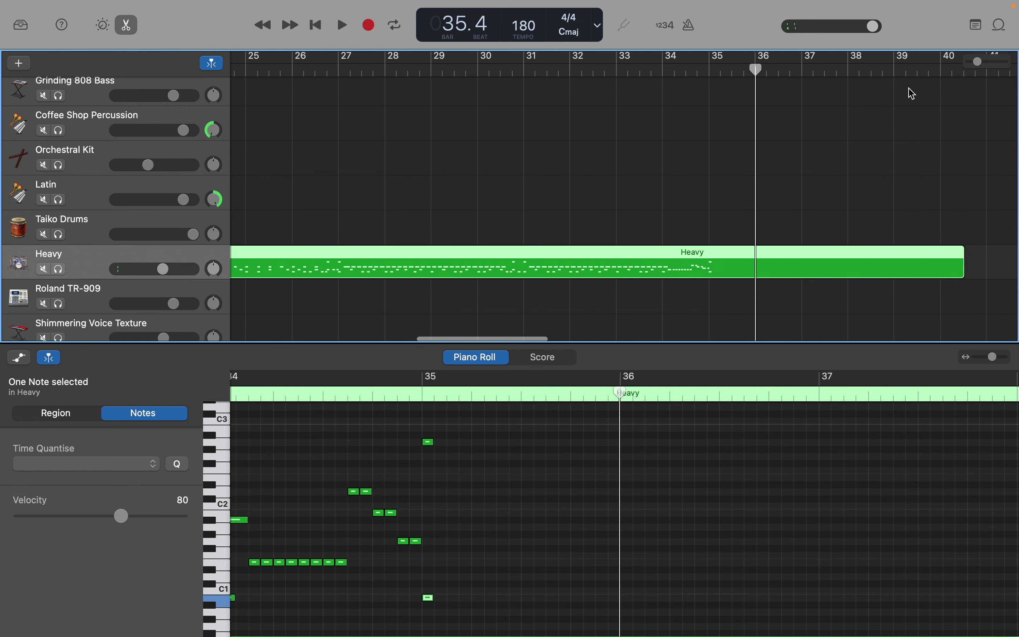
scroll(912, 93, left, 3)
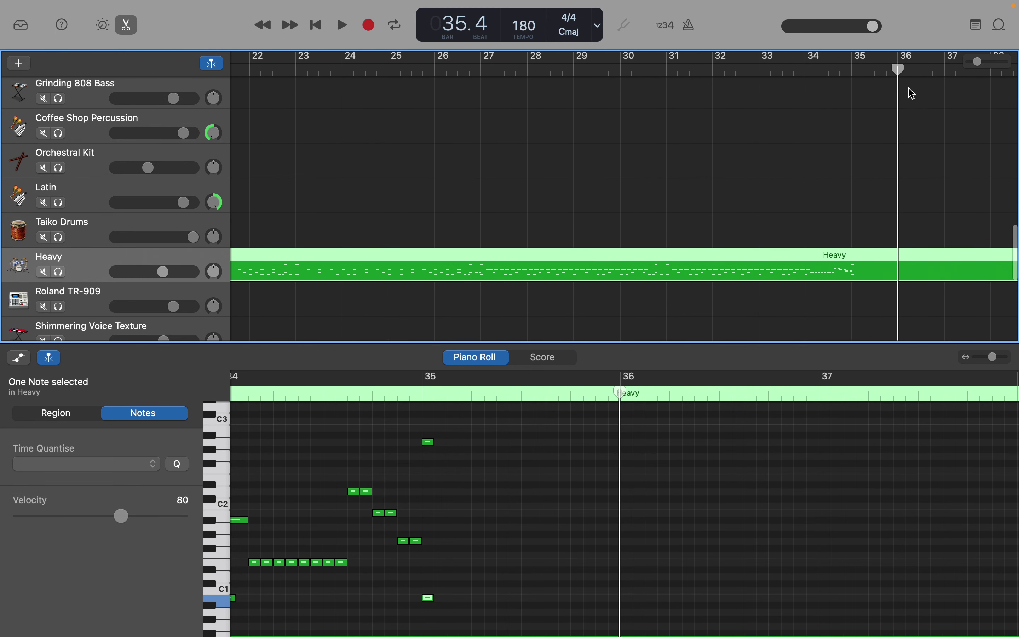
scroll(509, 215, left, 10)
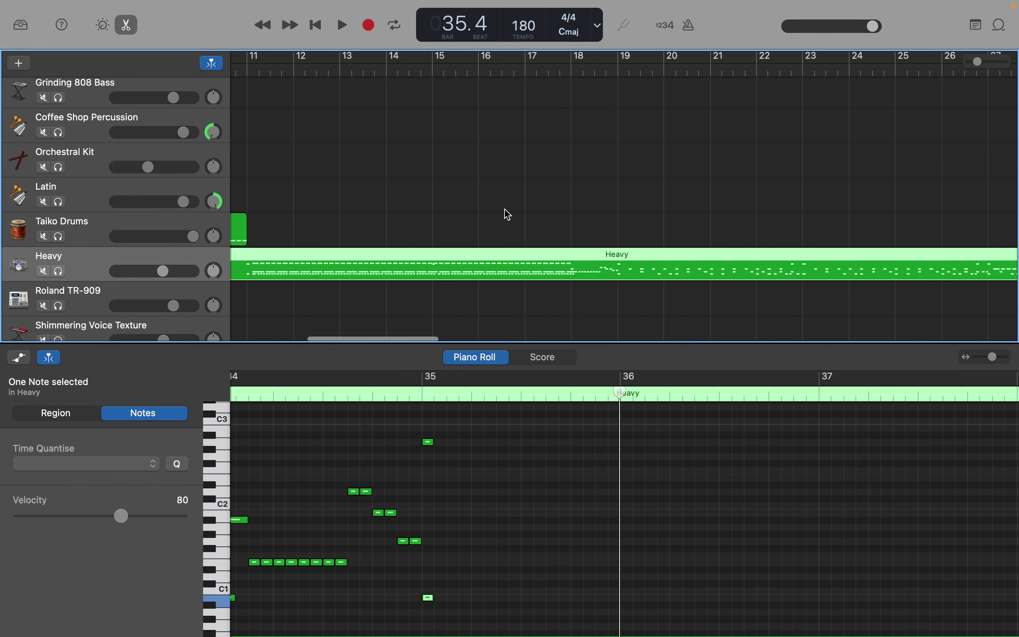
scroll(508, 215, left, 3)
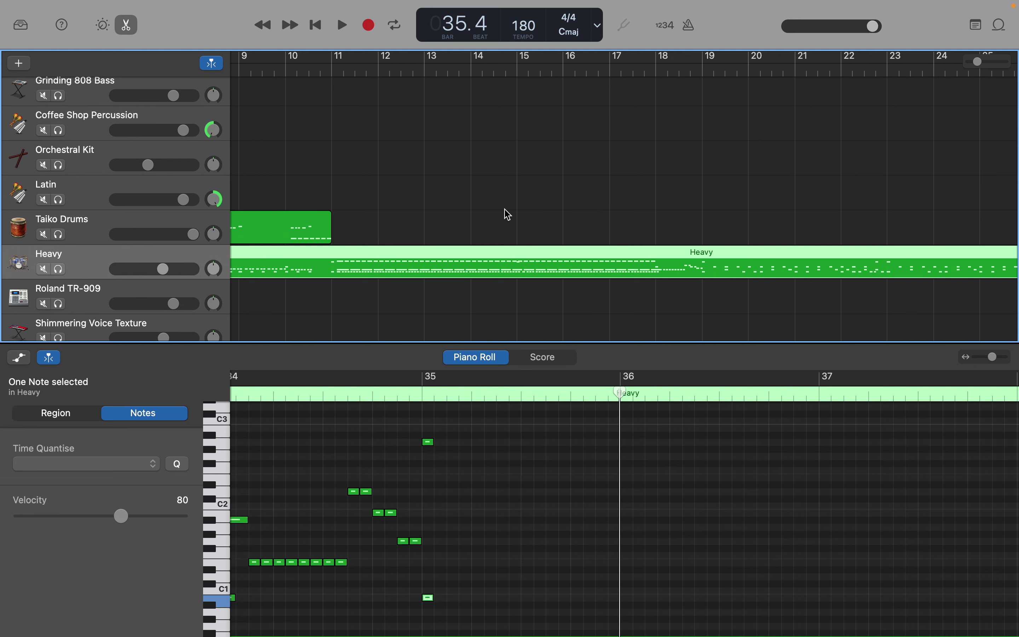
scroll(508, 214, right, 5)
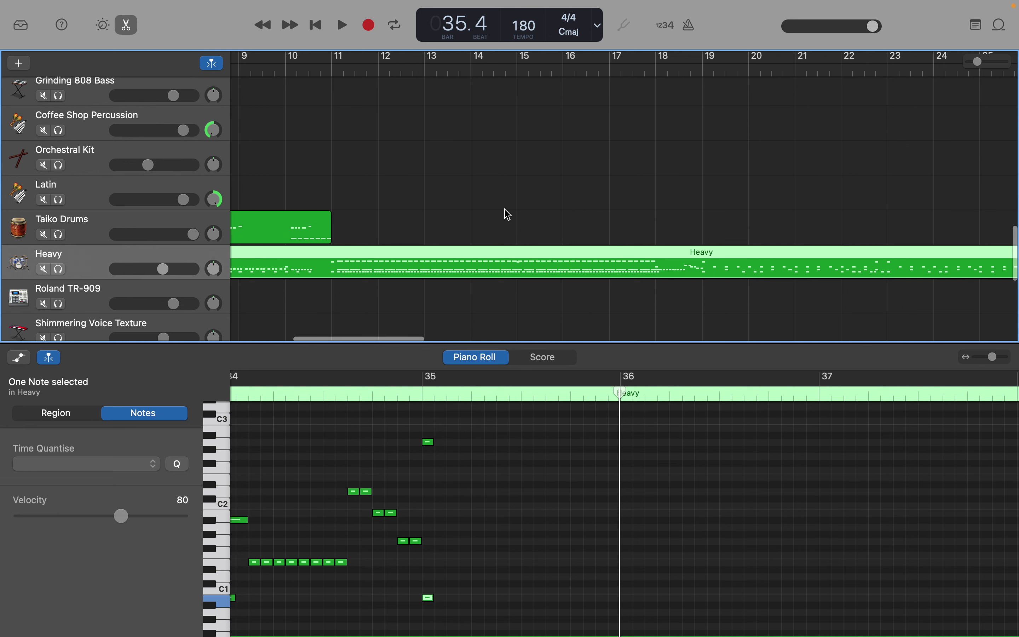
scroll(508, 214, right, 8)
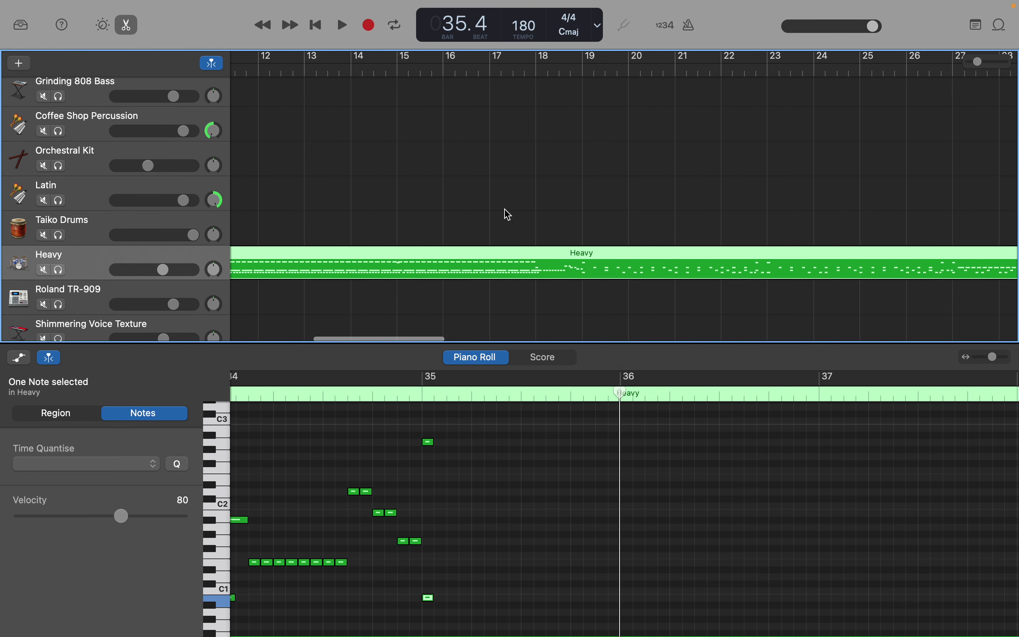
scroll(508, 215, right, 2)
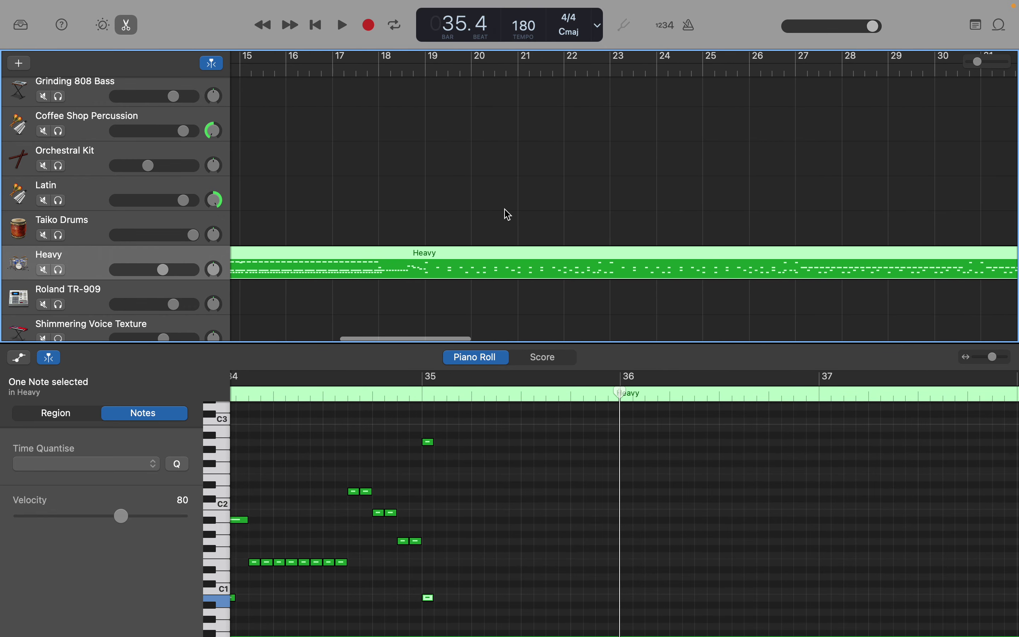
scroll(477, 219, right, 4)
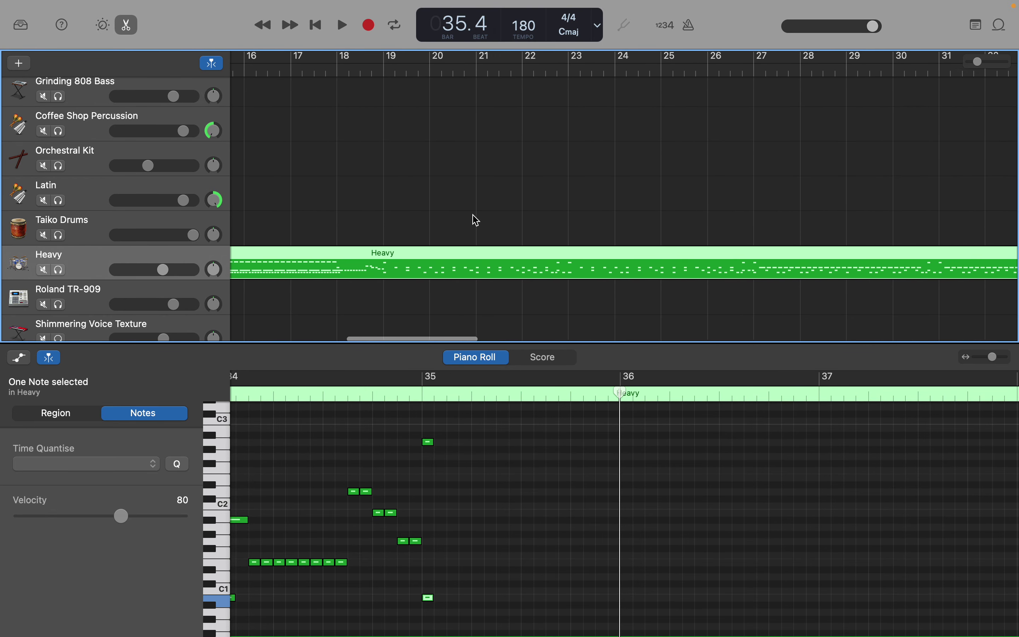
scroll(477, 219, up, 2)
scroll(477, 219, right, 2)
scroll(476, 220, up, 2)
scroll(476, 219, right, 1)
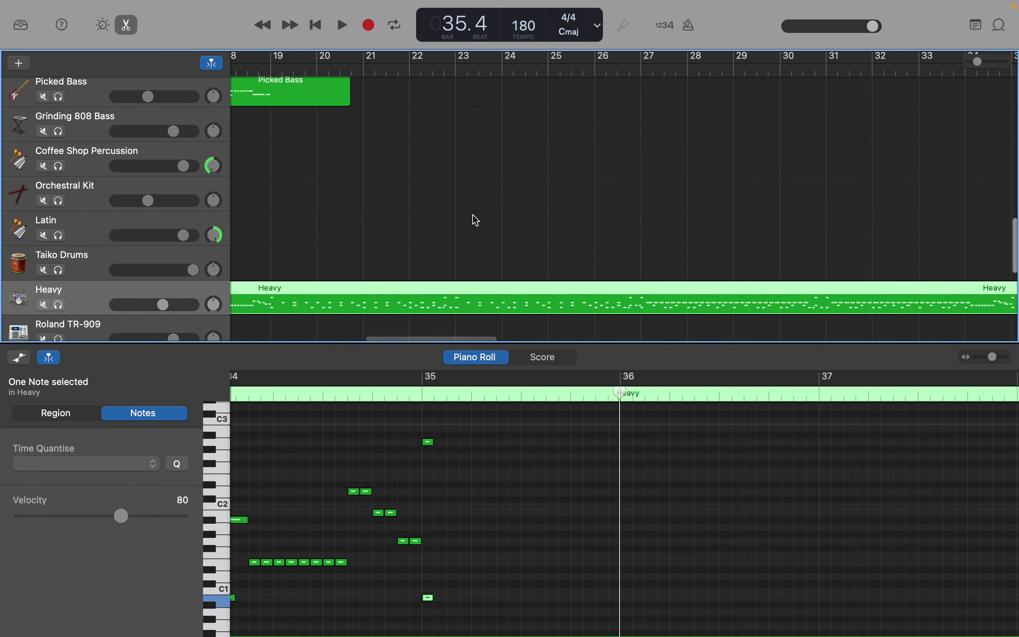